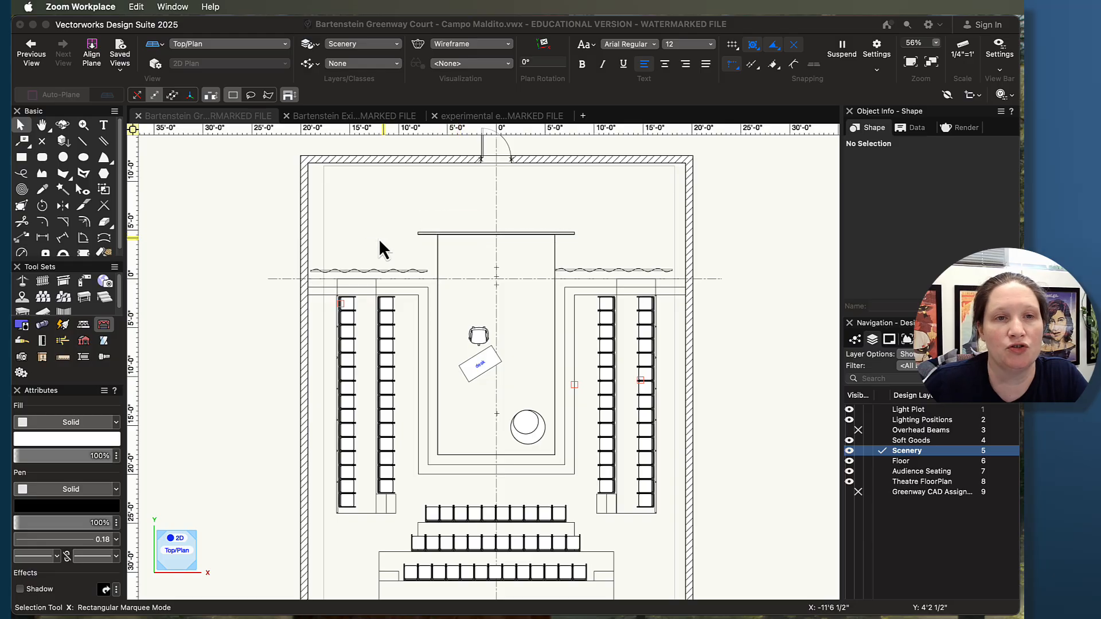
Orbit the theatre plan into an angled 3D view with the Flyover tool and examine the room
key(shift+c)
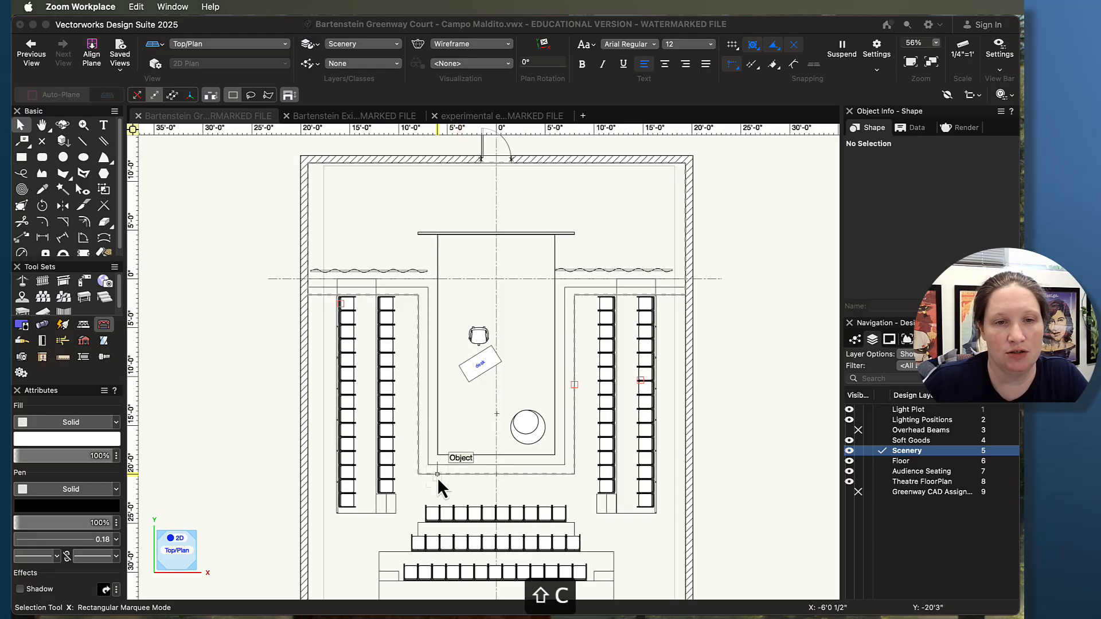
click(414, 491)
key(shift+c)
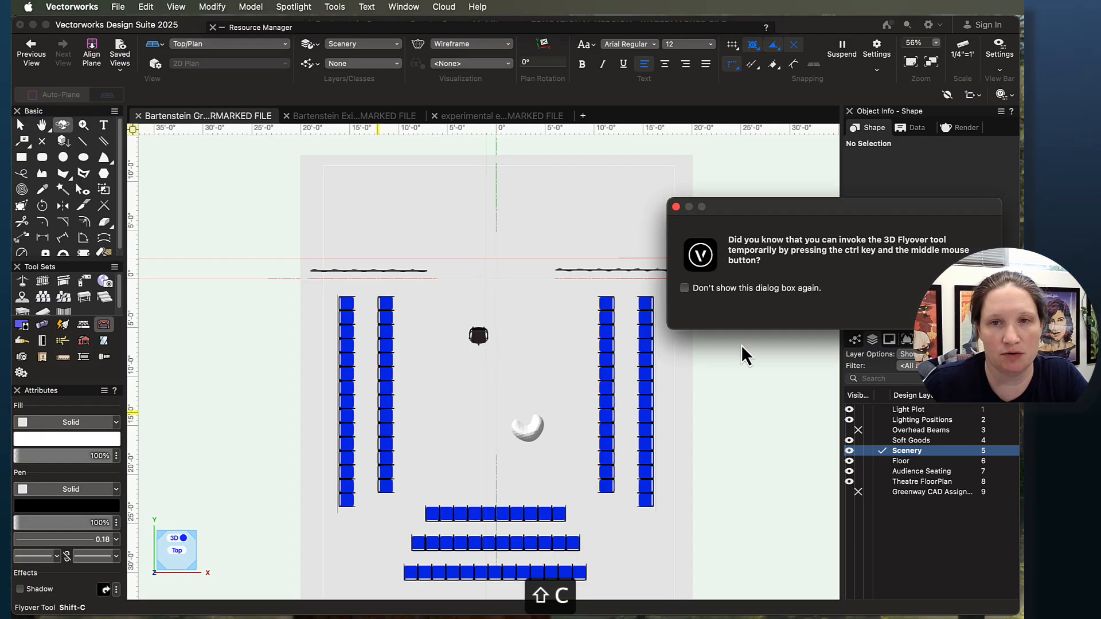
mouse_move(469, 449)
mouse_down()
mouse_move(416, 420)
mouse_move(361, 320)
mouse_move(361, 290)
mouse_move(576, 296)
mouse_move(445, 307)
mouse_move(437, 346)
mouse_move(404, 341)
mouse_up()
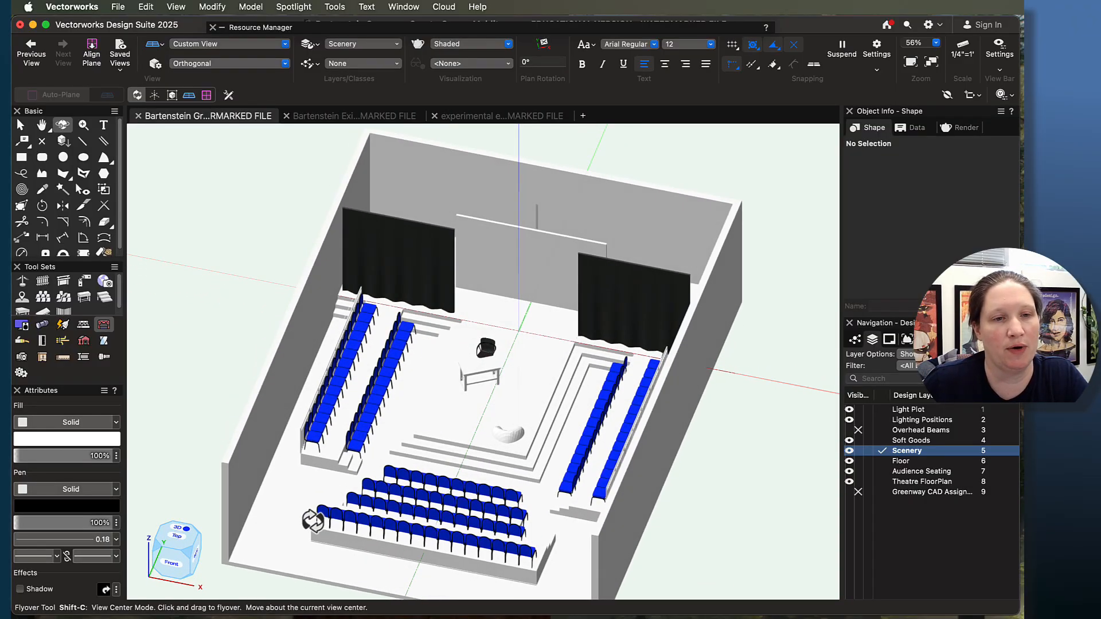
scroll(383, 294, up, 2)
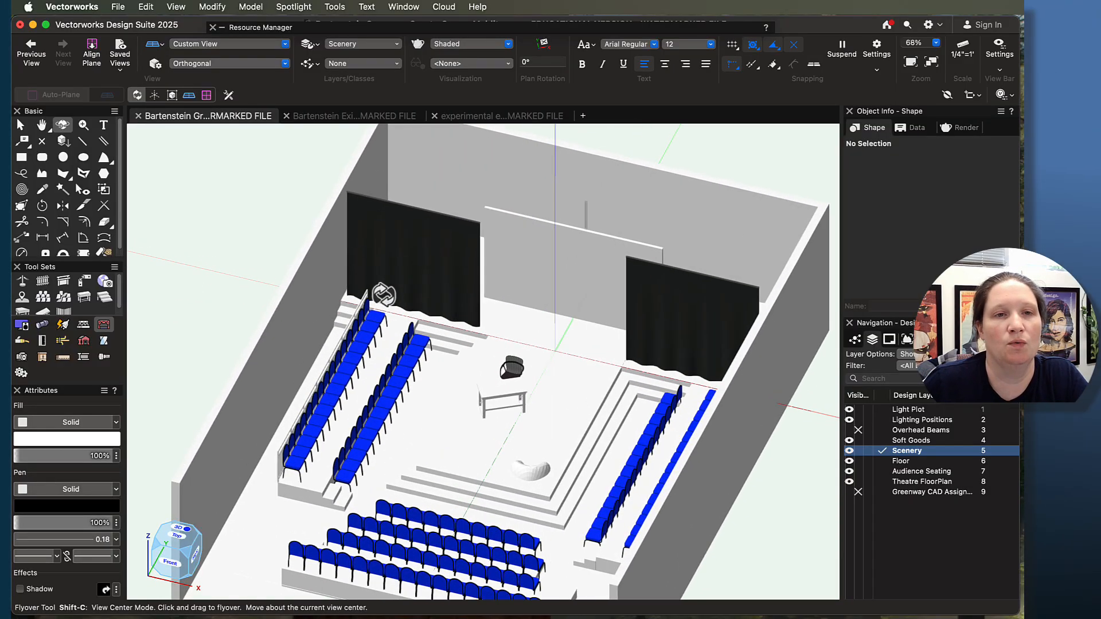
drag(344, 373, 329, 337)
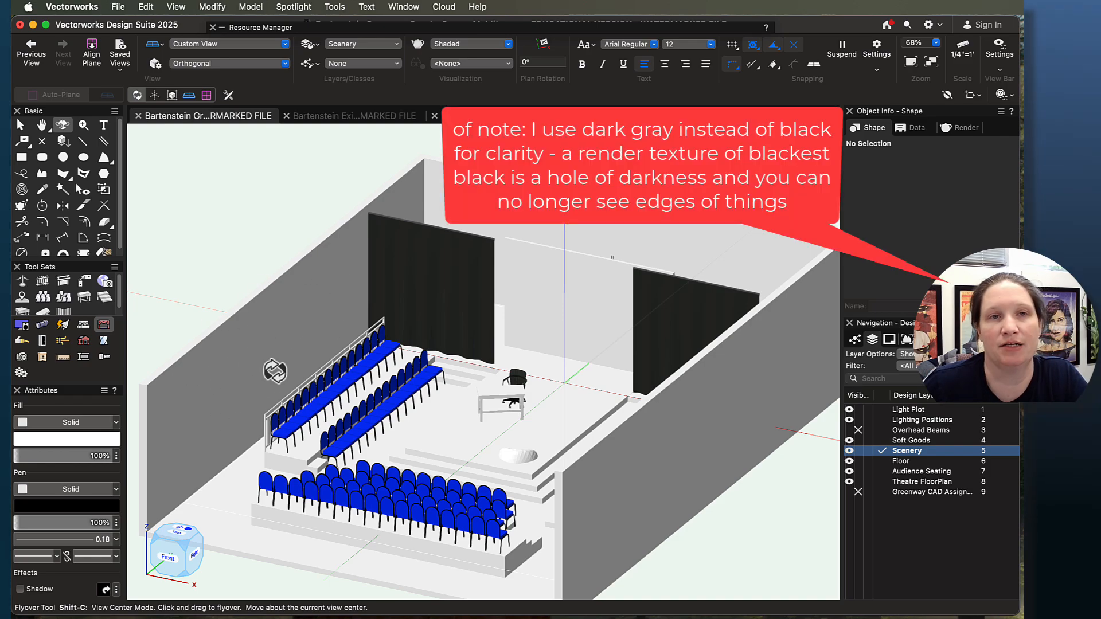
Start a new Renderworks Texture in the Bartenstein Greenway Court - Campo Maldito file through the Resource Manager
click(351, 29)
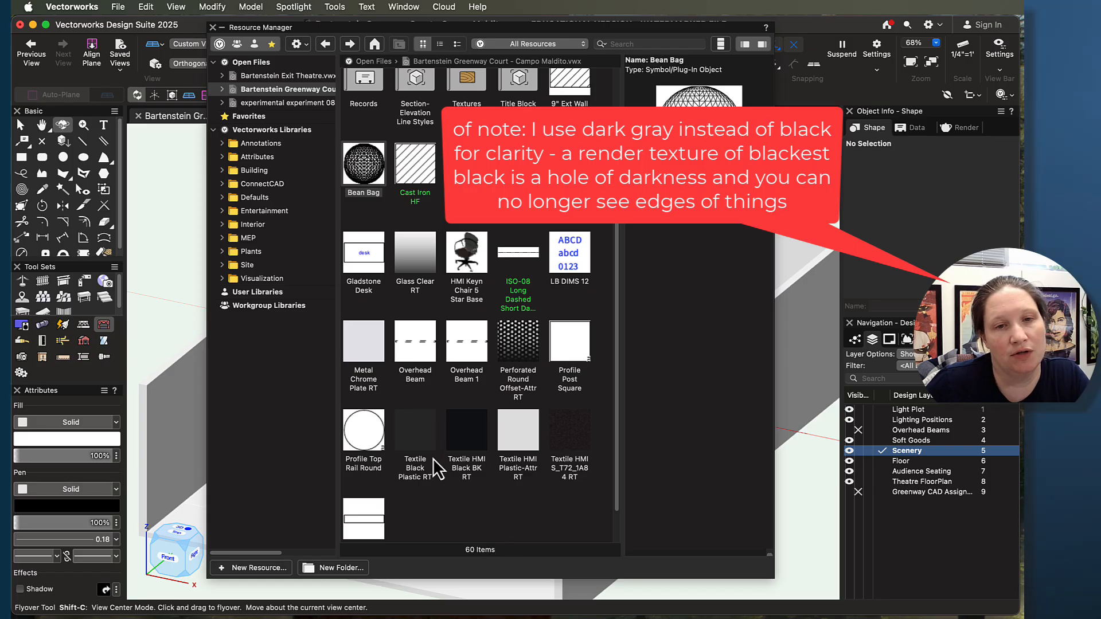
scroll(418, 437, up, 1)
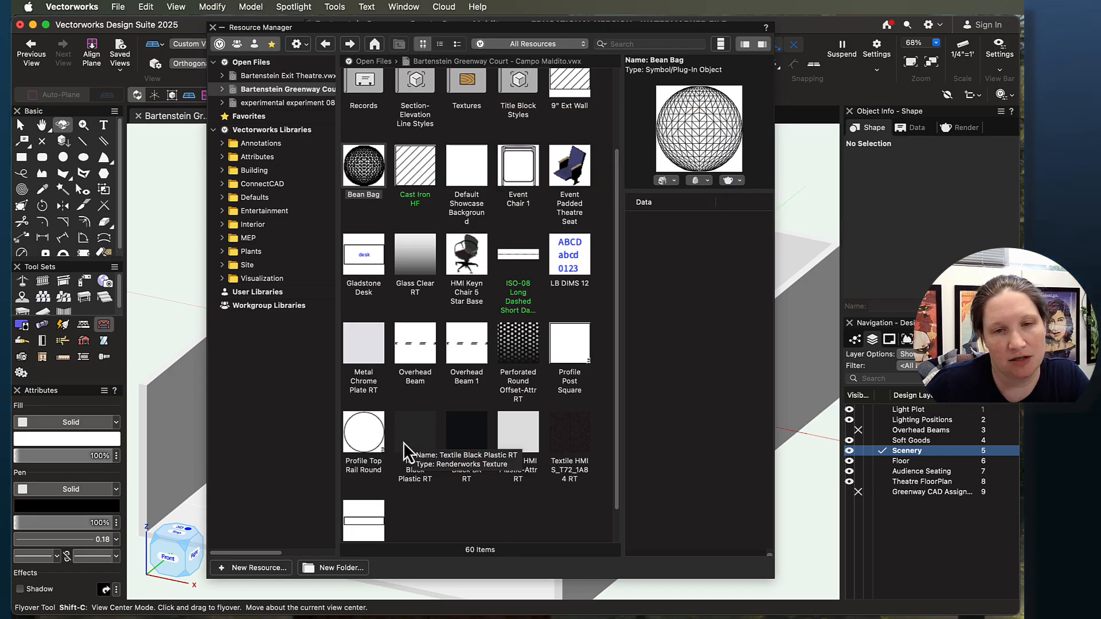
scroll(407, 441, up, 3)
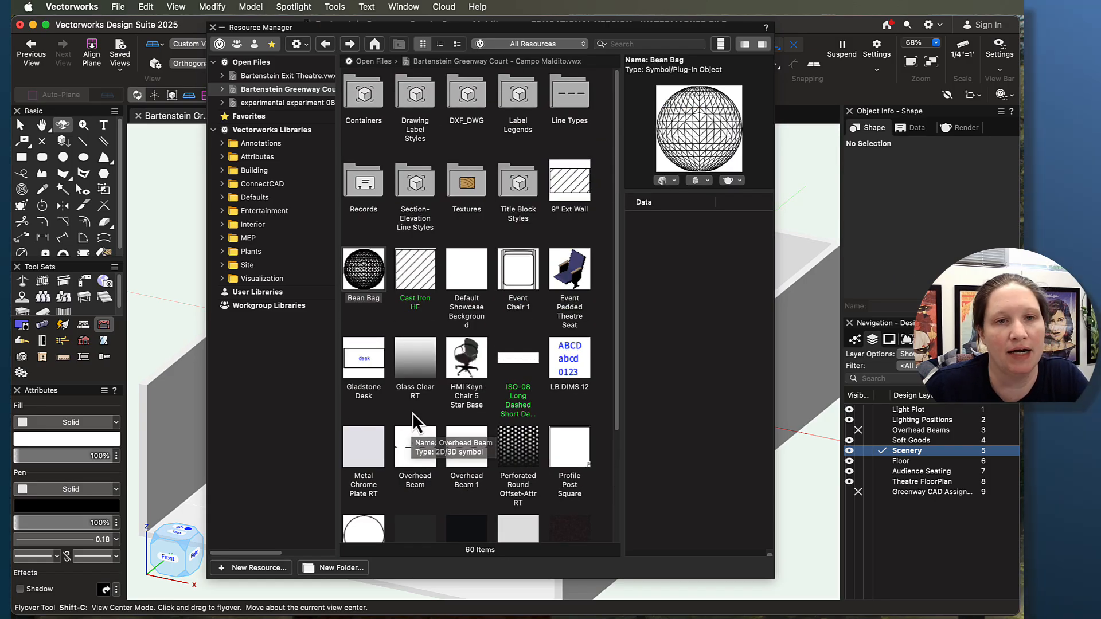
scroll(453, 413, down, 5)
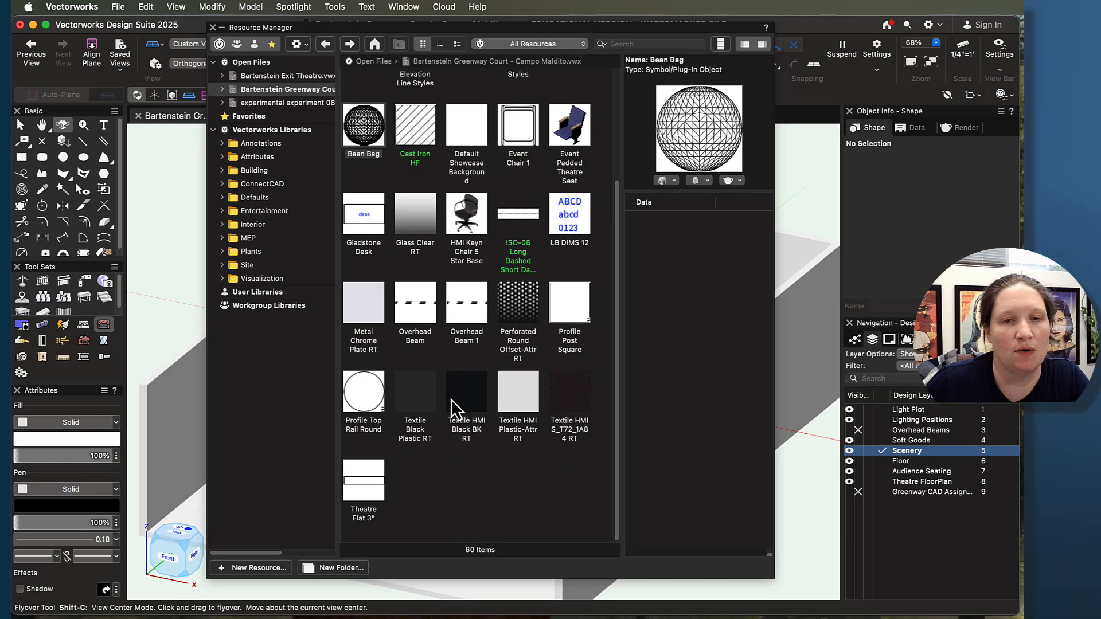
right_click(453, 495)
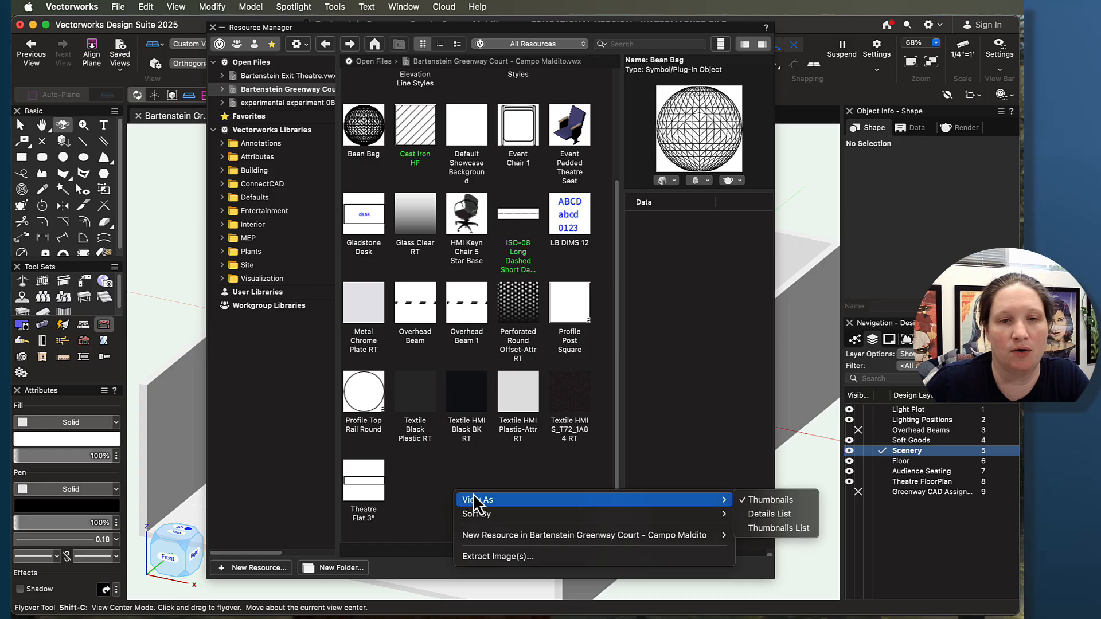
mouse_move(487, 536)
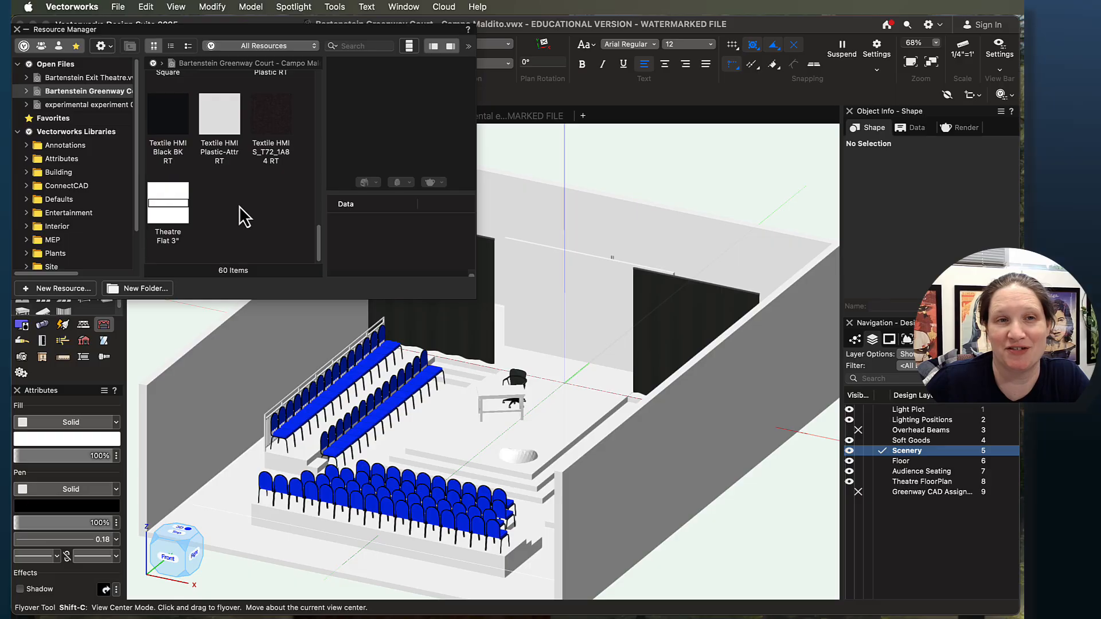
right_click(228, 200)
mouse_move(258, 242)
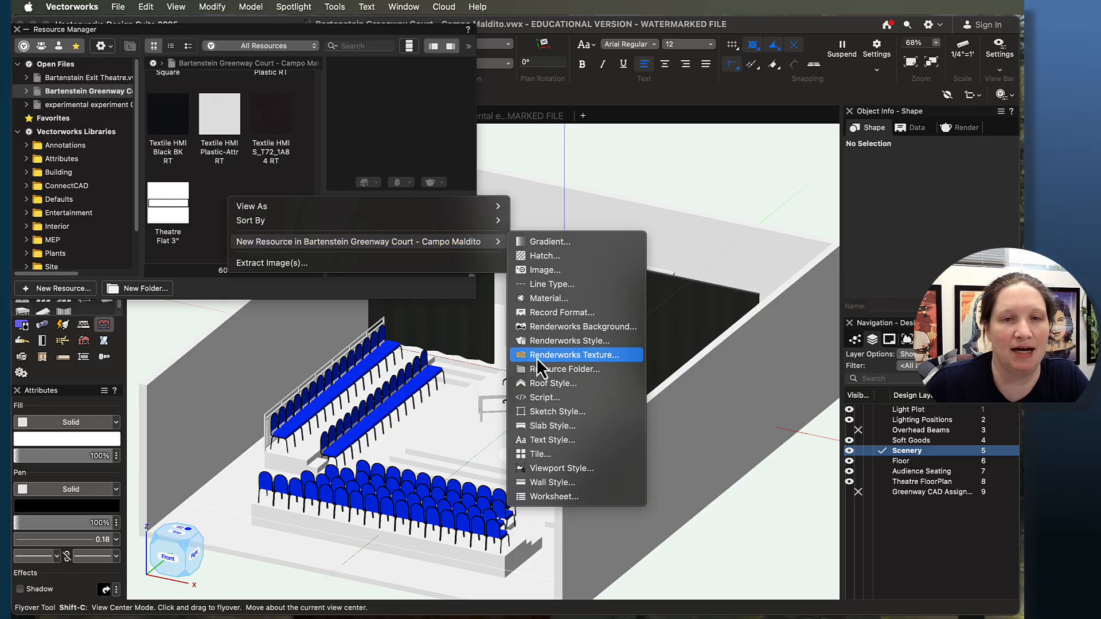
click(602, 358)
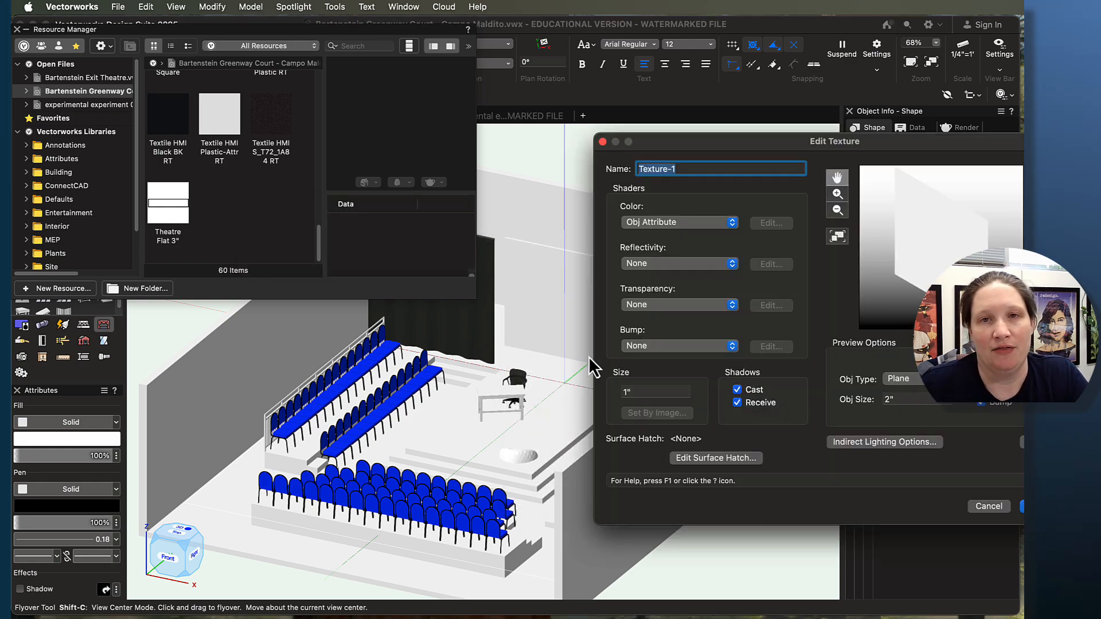
Name the new texture "Dark Gray Paint"
drag(778, 142, 613, 141)
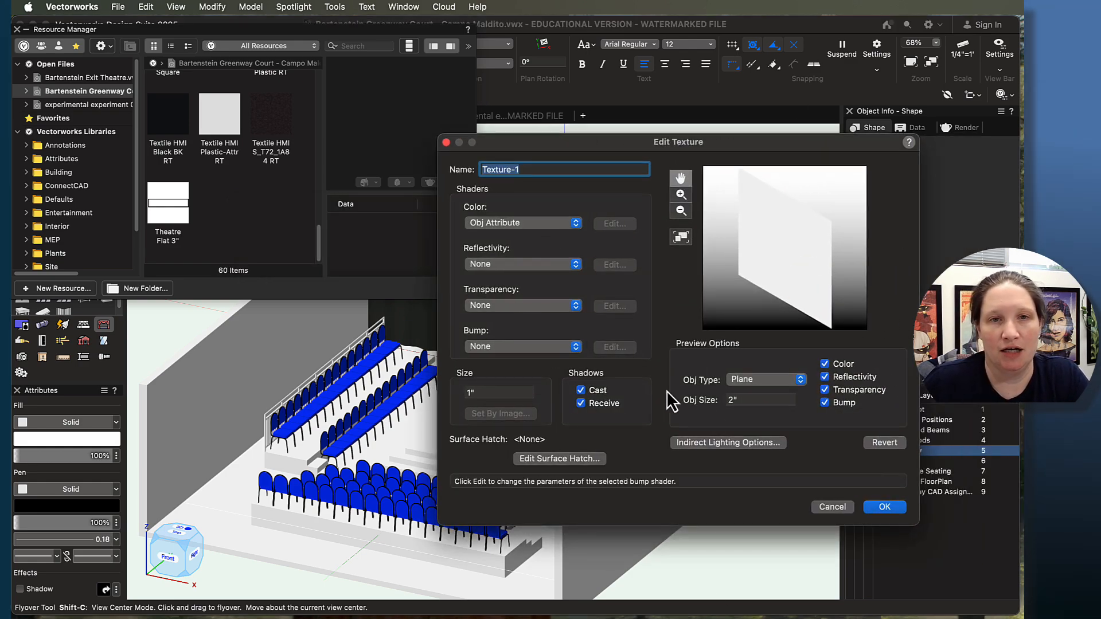
text(Dra)
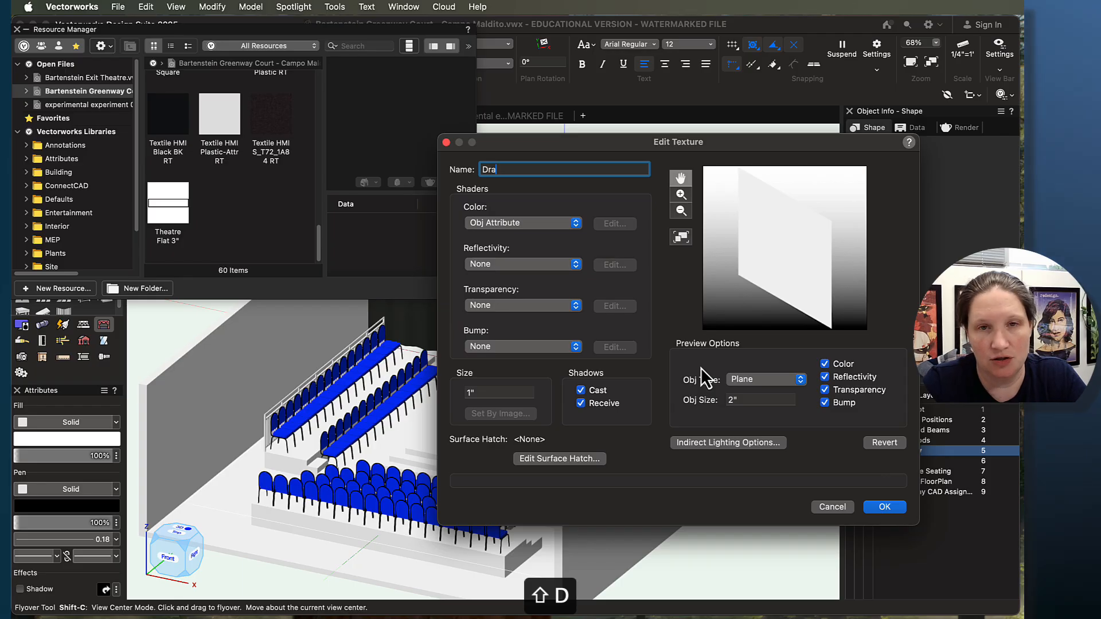
text(k)
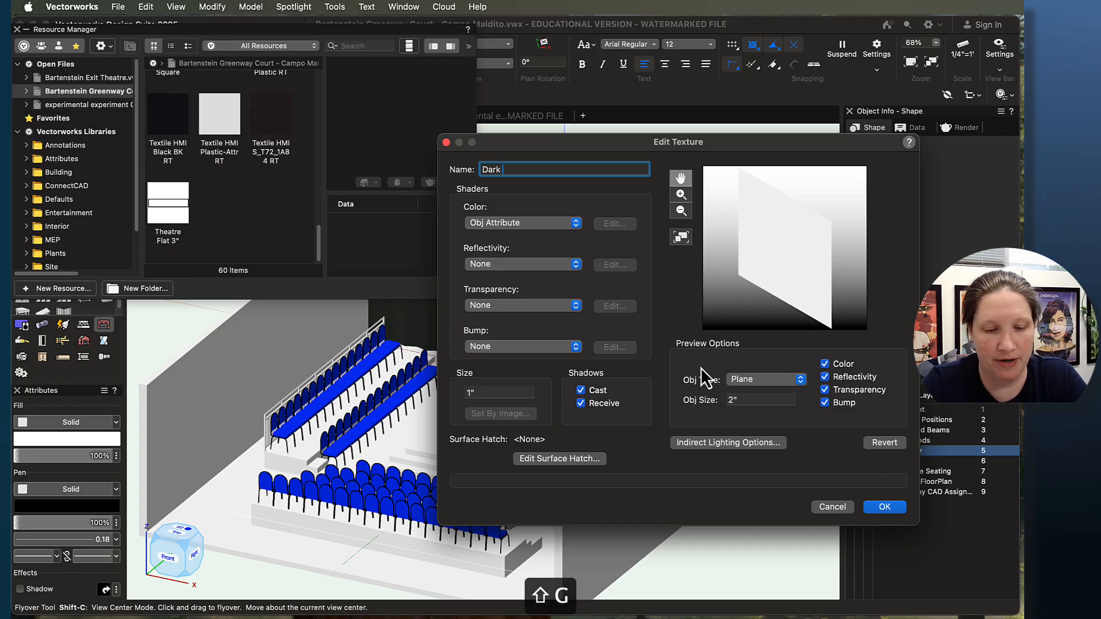
text( Gray Paint)
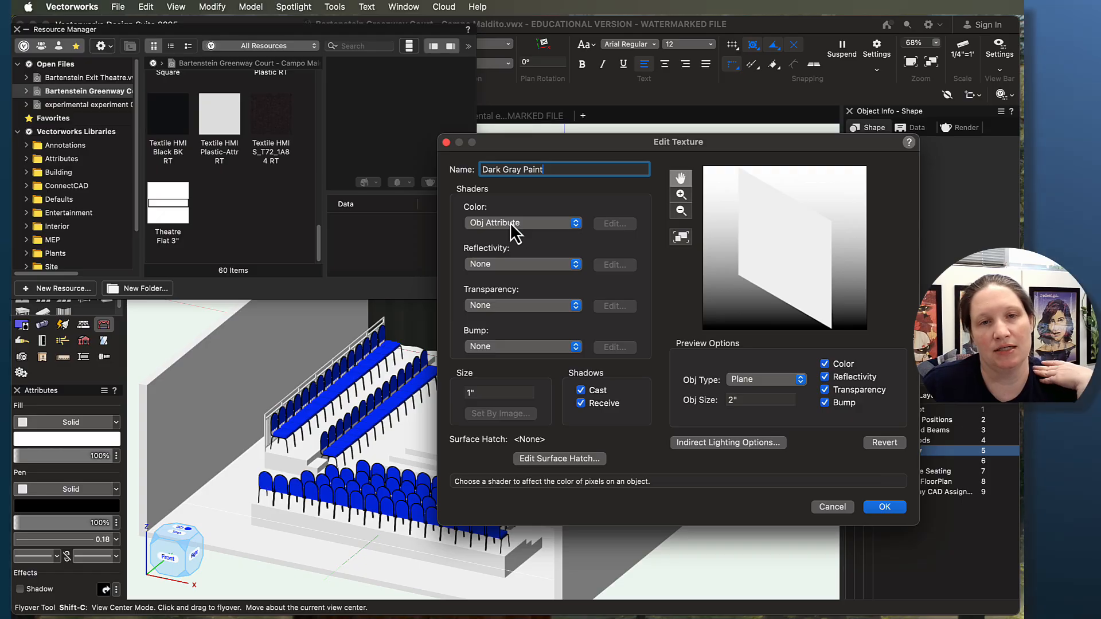
Set the texture's color shader to Color and open that shader's settings
click(573, 226)
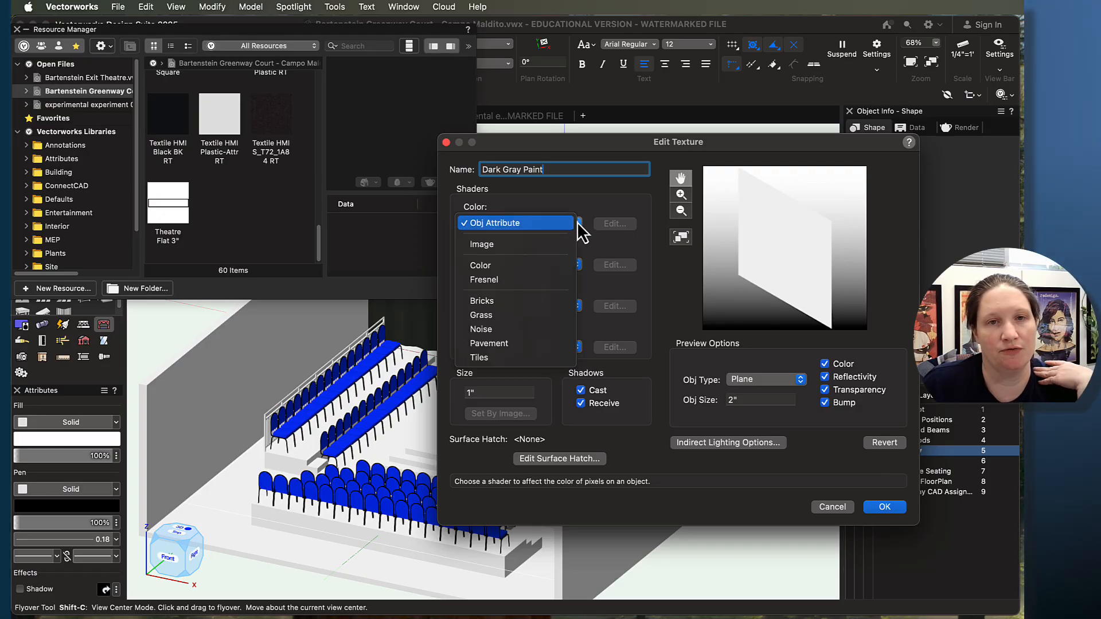
click(483, 265)
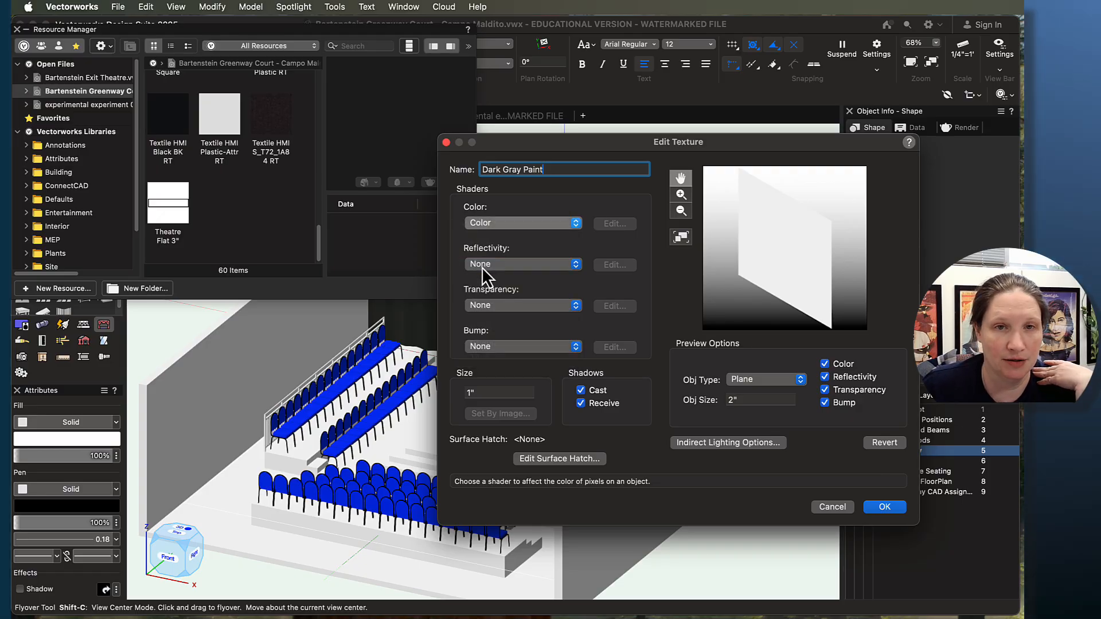
click(613, 223)
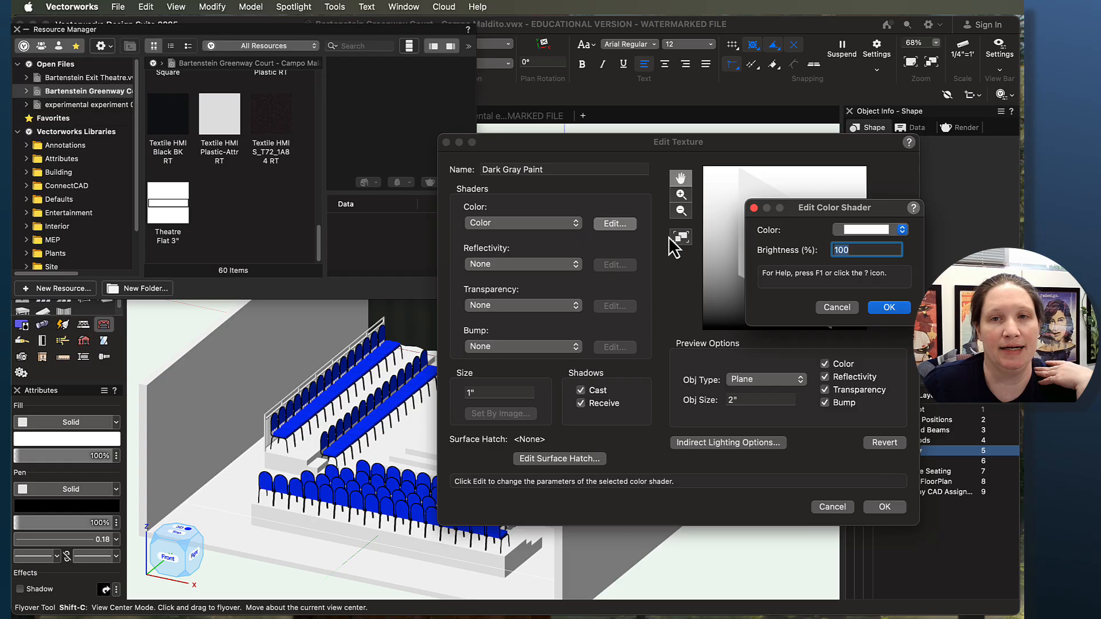
click(901, 229)
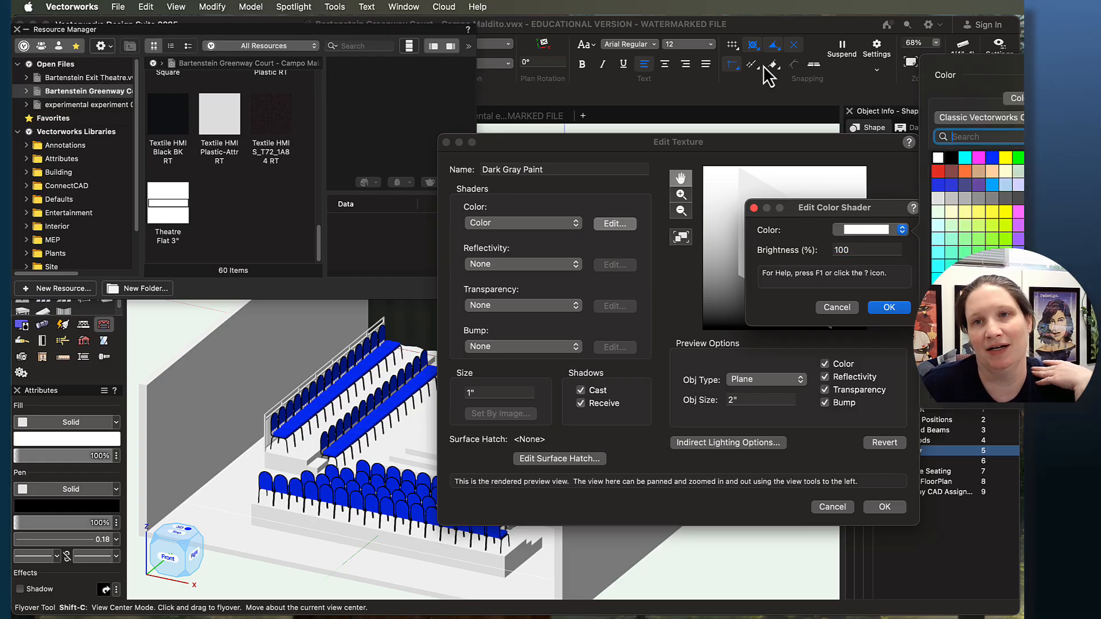
click(838, 210)
drag(854, 214, 413, 228)
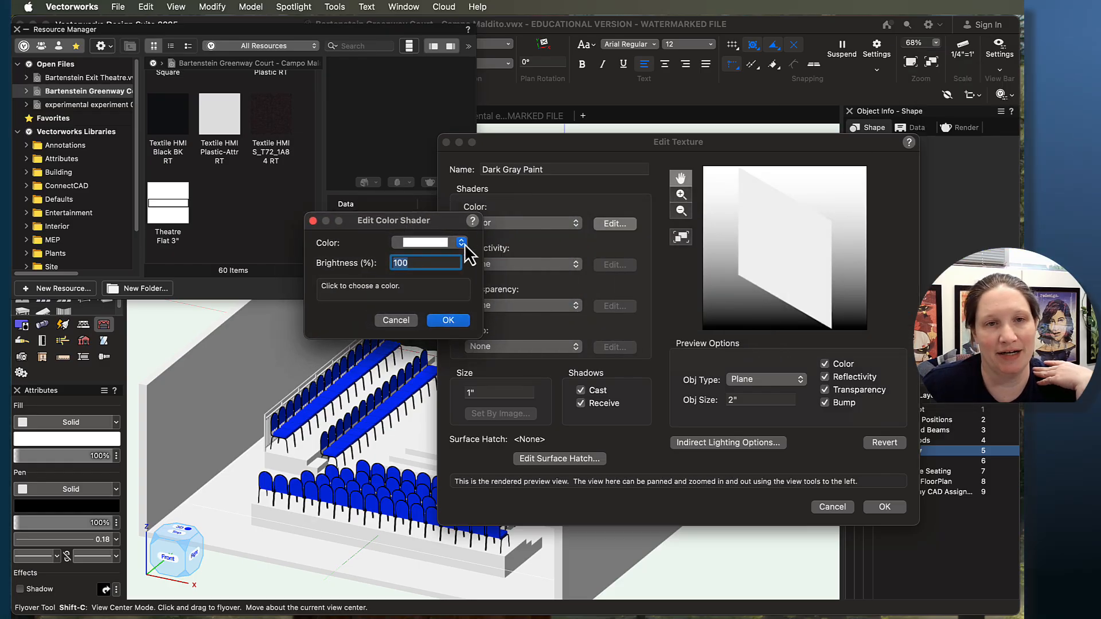
Switch the shader's color palette to Standard Vectorworks Colors and look over the other available paint palettes
click(461, 243)
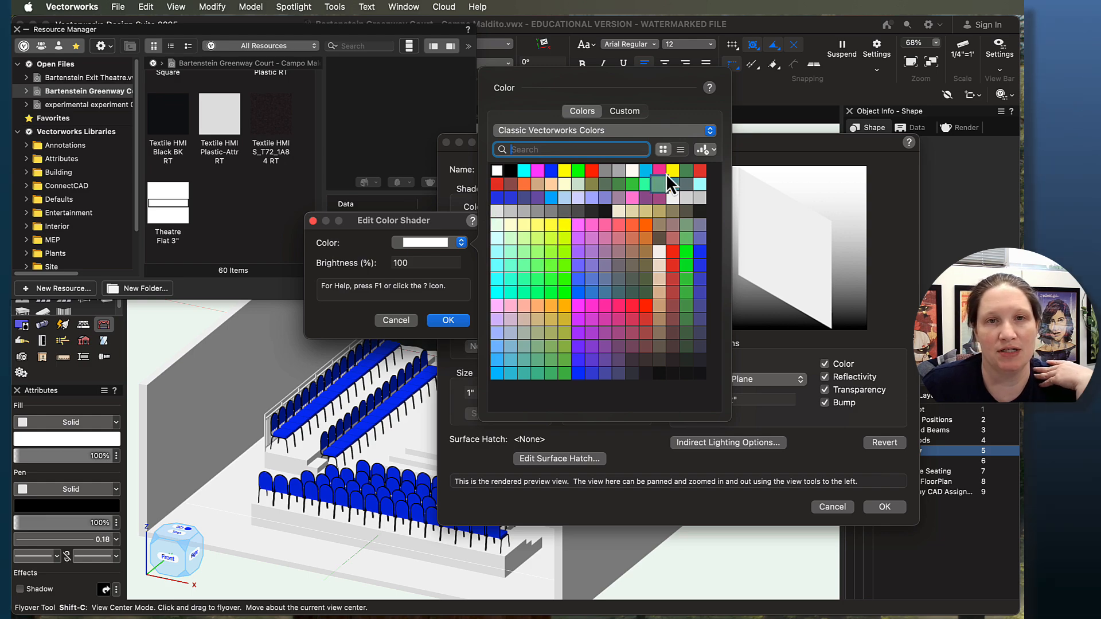
click(599, 131)
click(617, 144)
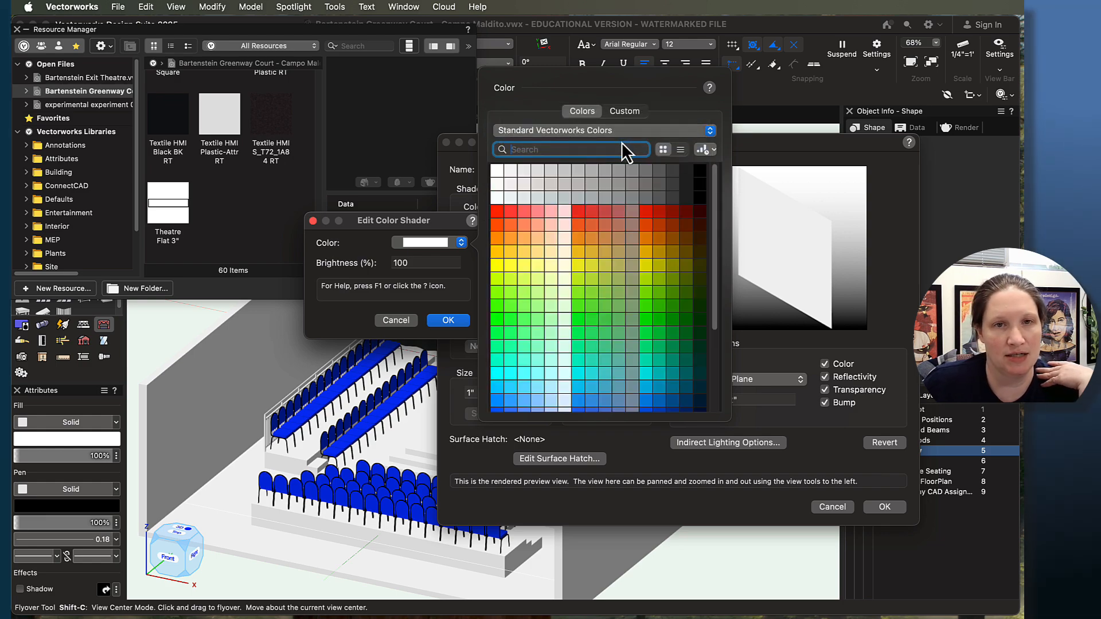
click(628, 132)
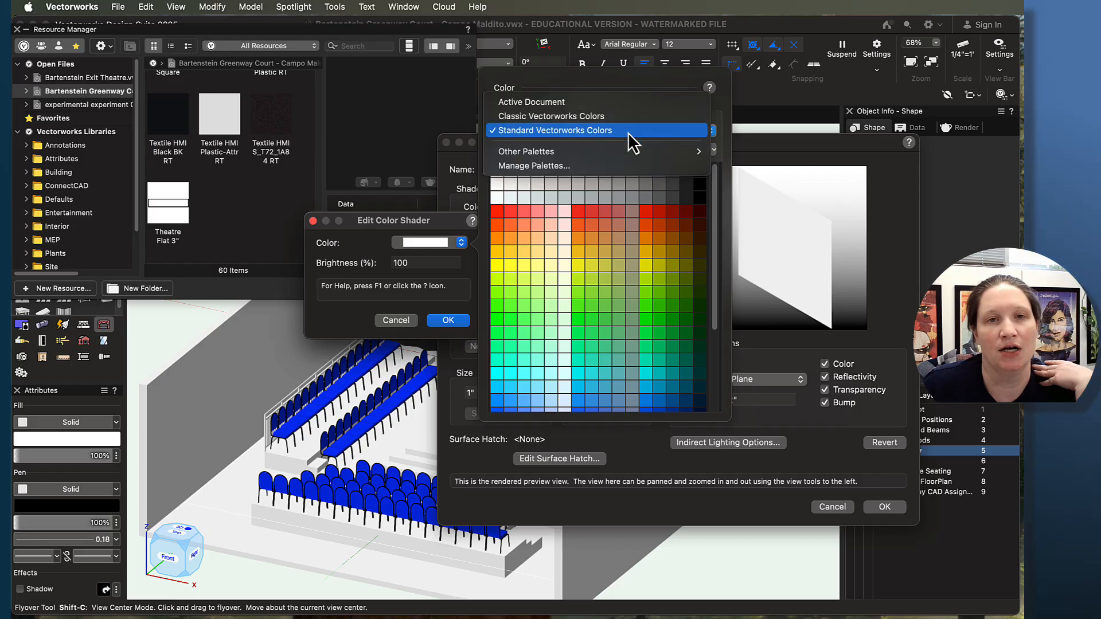
click(629, 130)
click(628, 130)
mouse_move(619, 152)
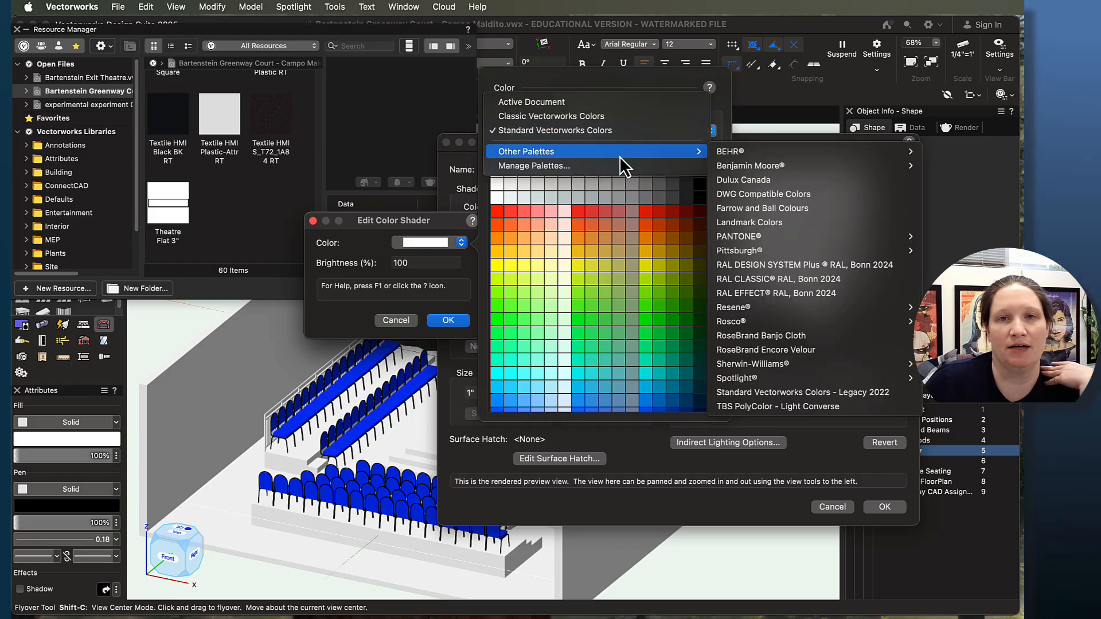
mouse_move(747, 149)
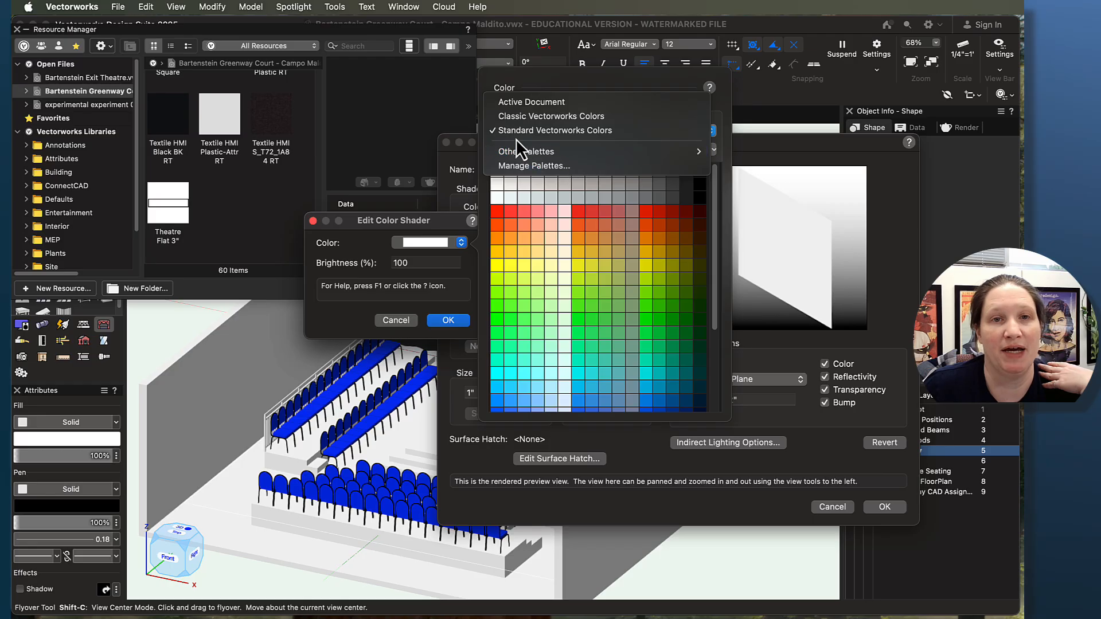
click(666, 87)
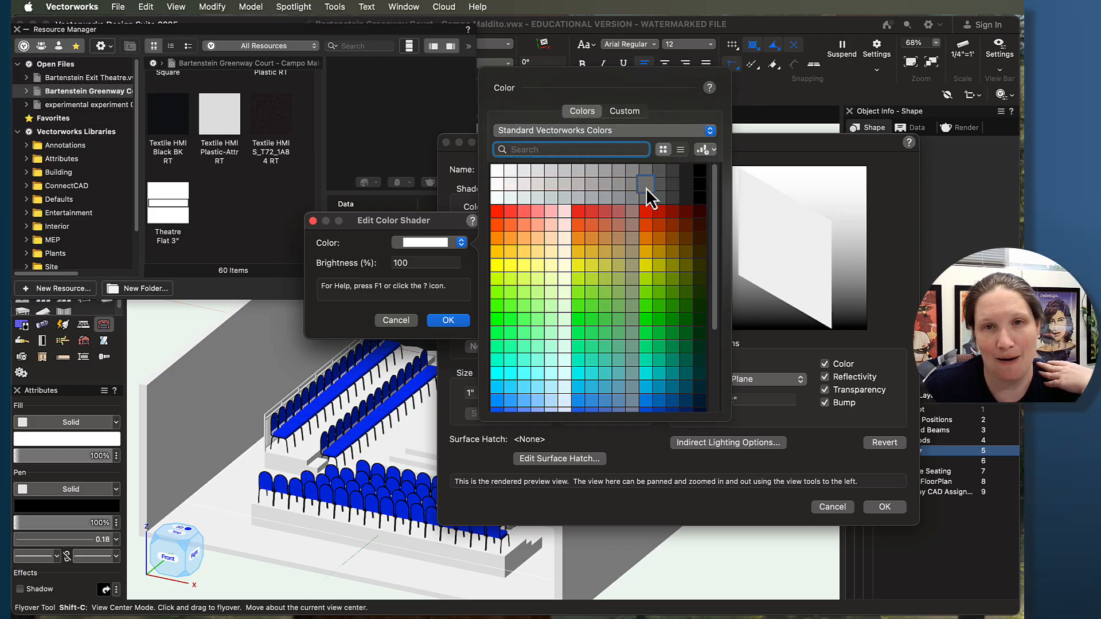
Choose a dark gray from the palette's first row for the shader and save the texture
click(686, 173)
click(430, 242)
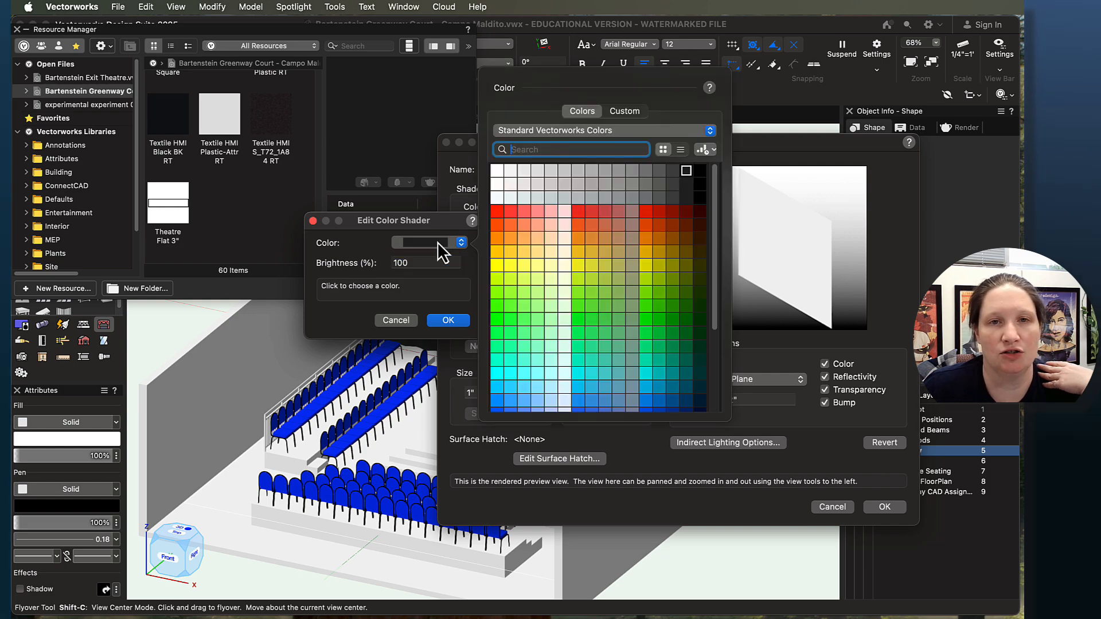
click(676, 171)
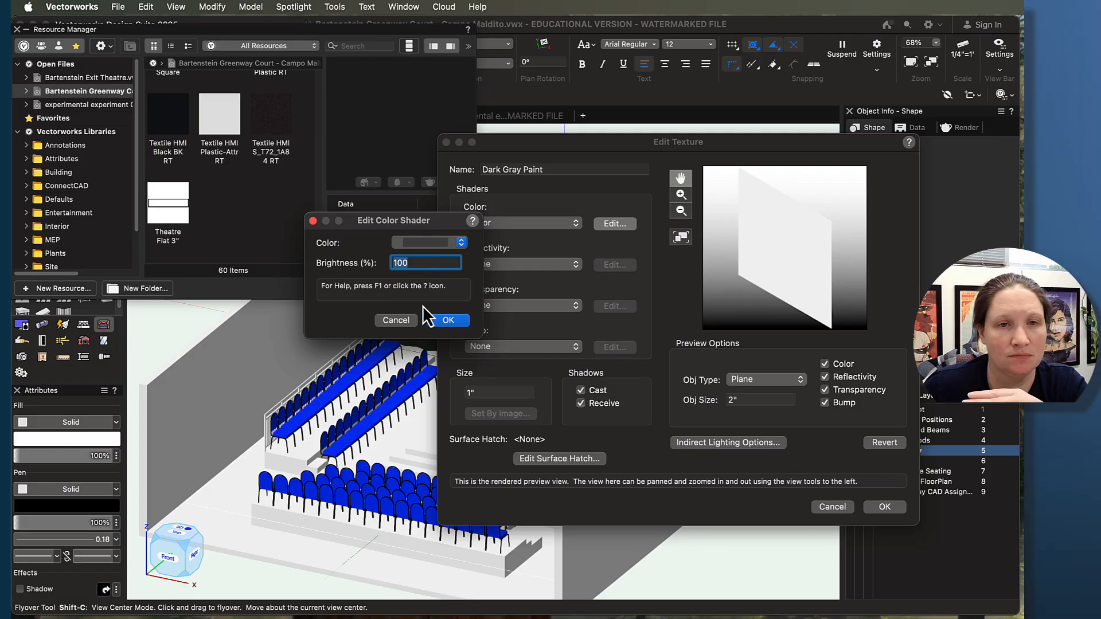
click(447, 320)
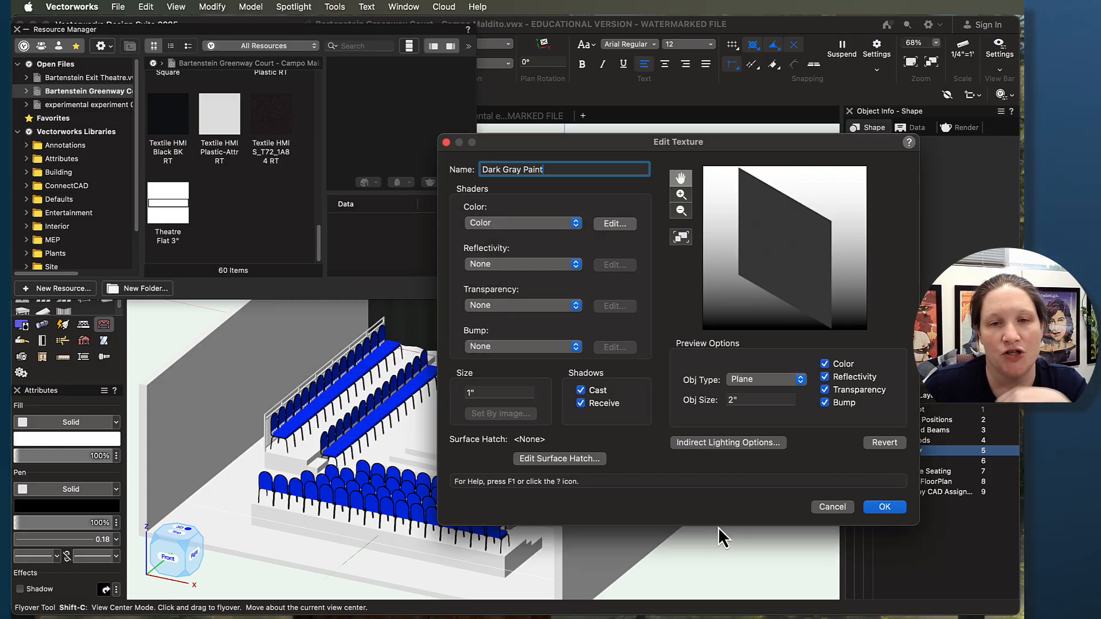
click(884, 507)
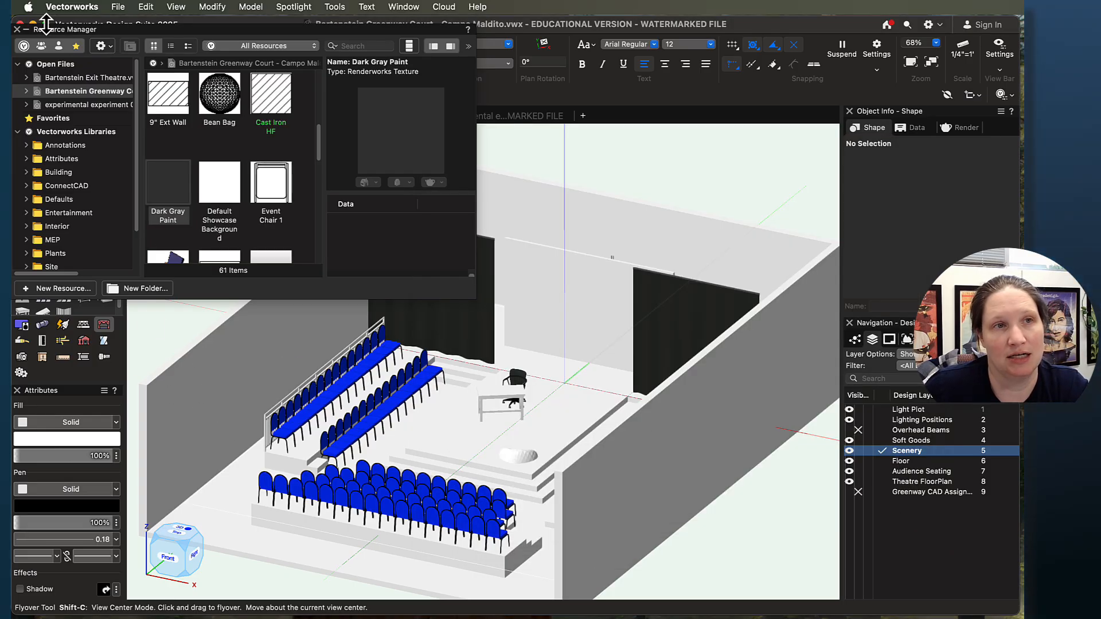
Move the Resource Manager clear of the drawing and make Theatre FloorPlan the active design layer with the Selection tool ready
drag(53, 30, 442, 22)
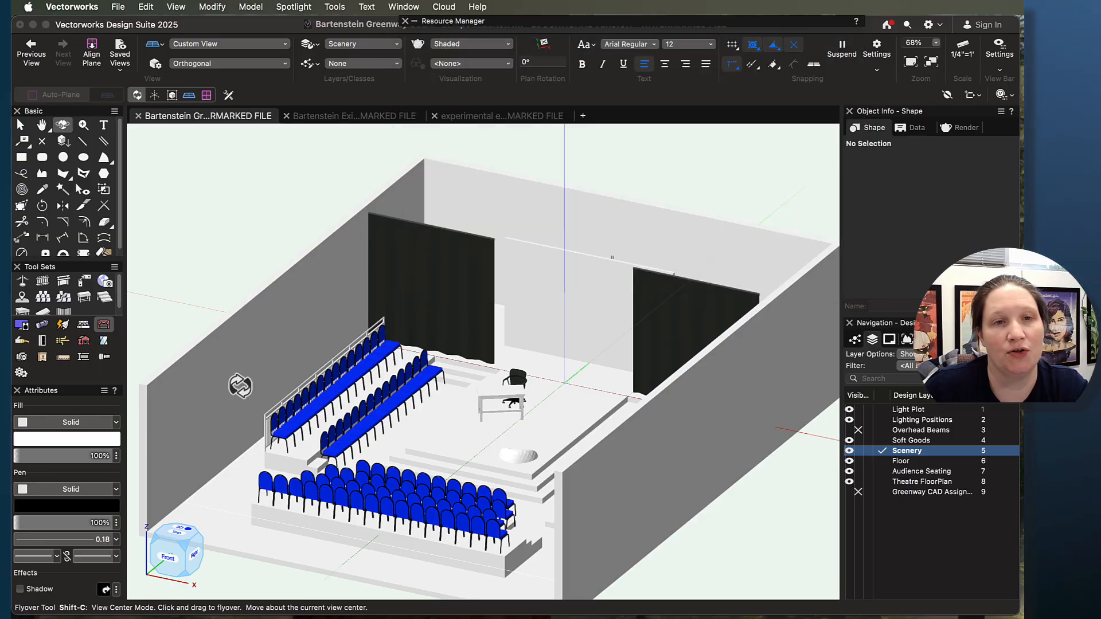
key(x)
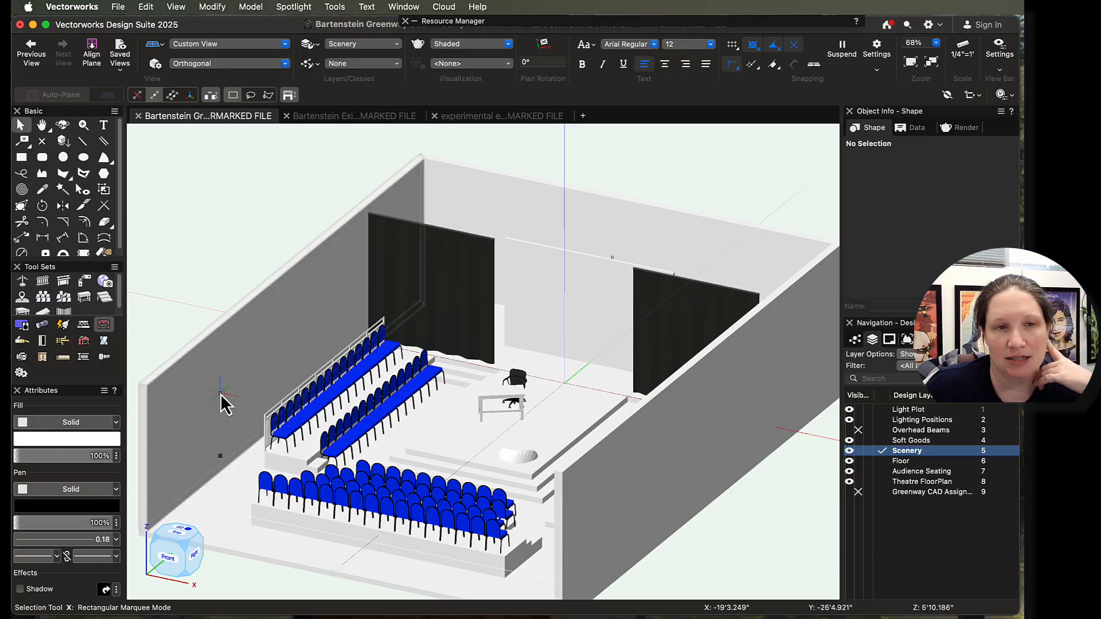
click(885, 483)
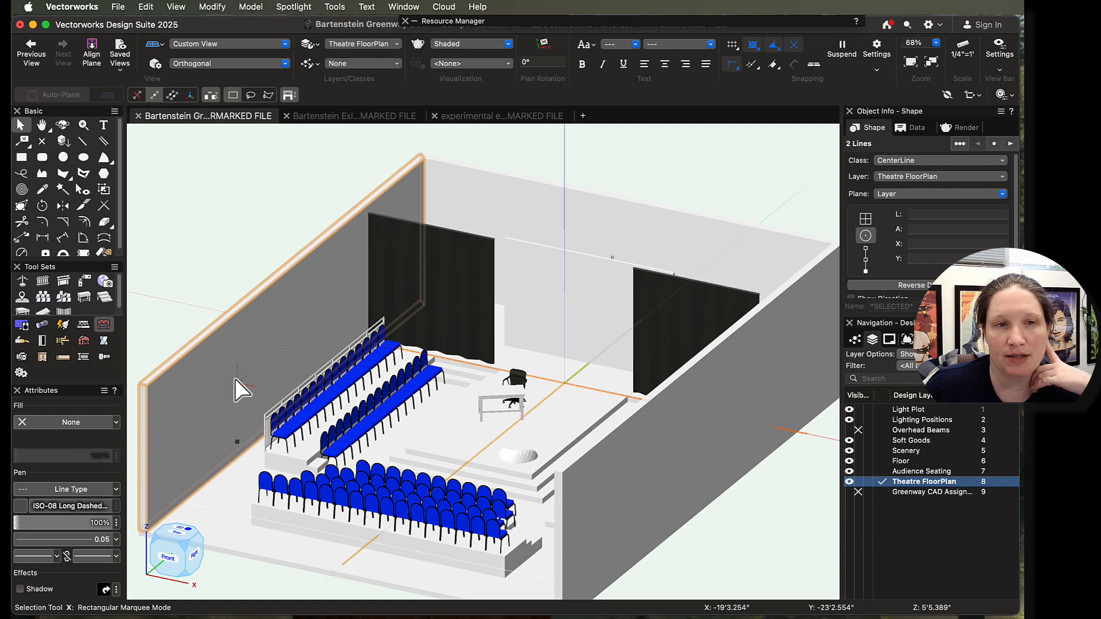
Apply the Dark Gray Paint texture to the theatre's two side walls and back wall with the Texture tool
click(205, 368)
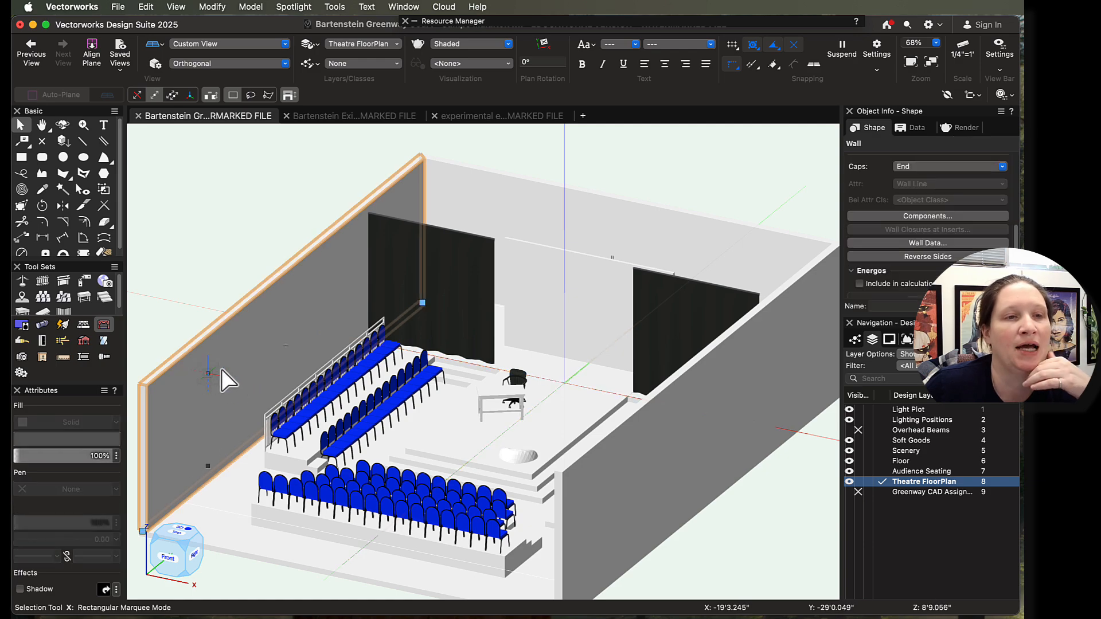
scroll(83, 198, down, 1)
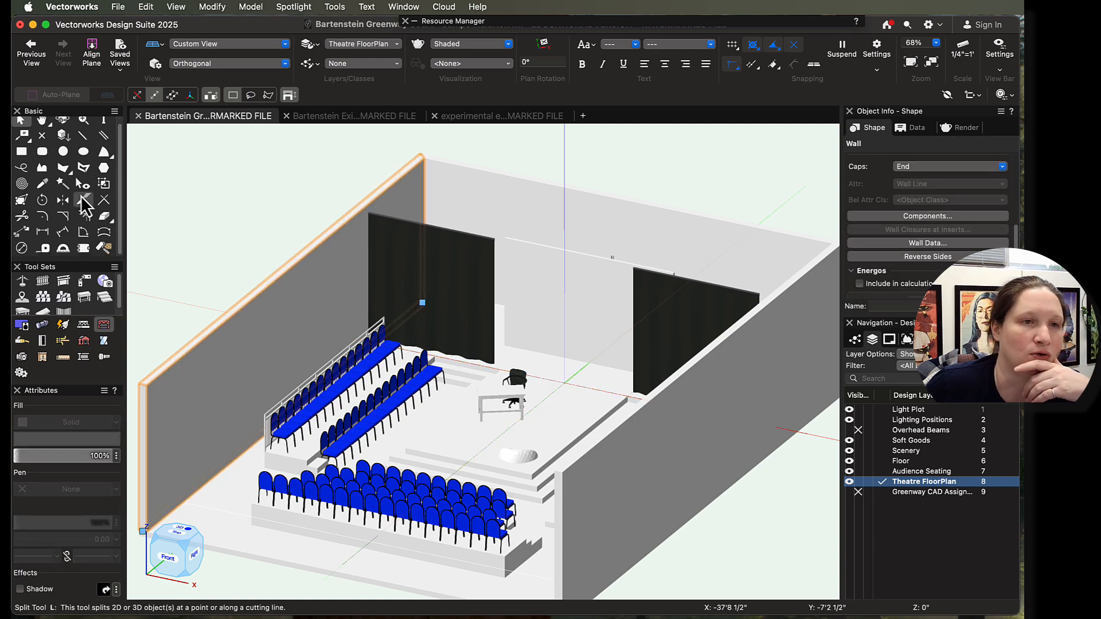
click(102, 247)
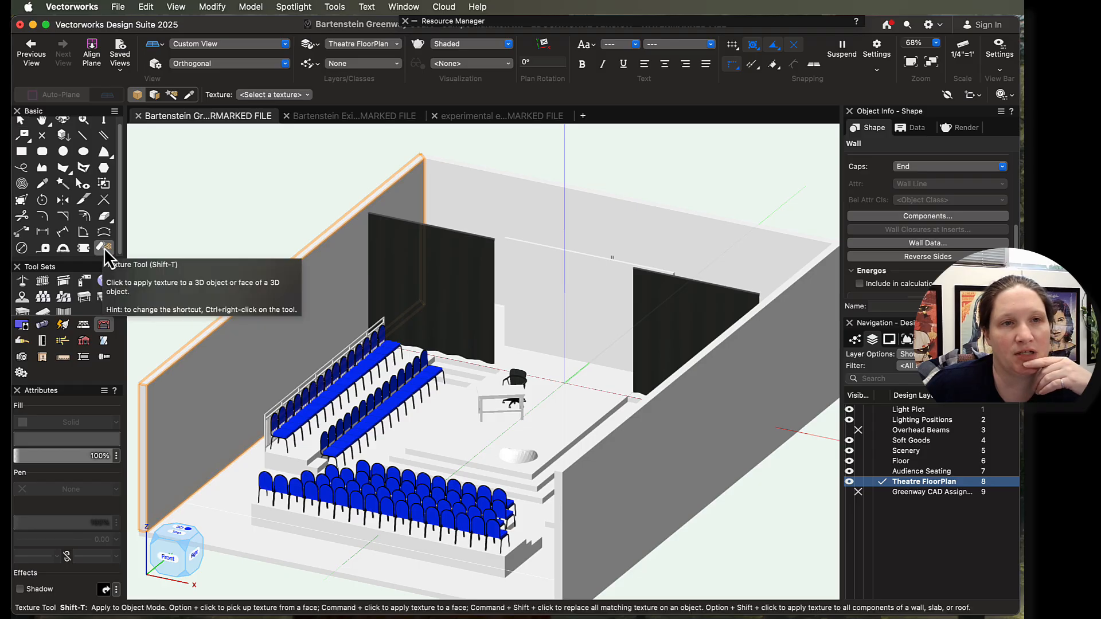
click(273, 95)
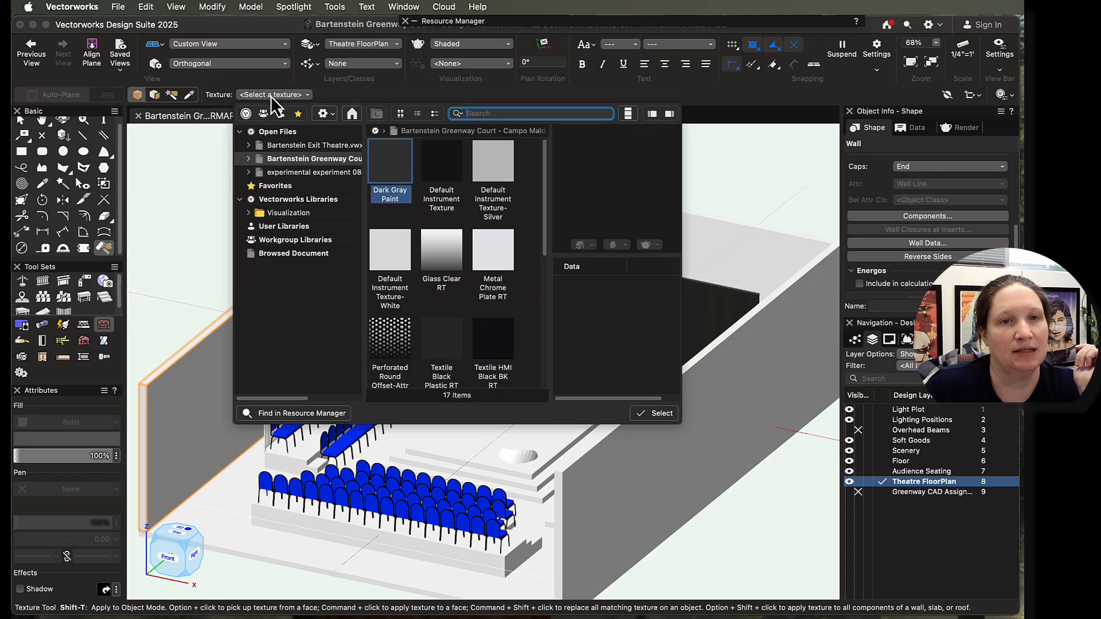
double_click(392, 166)
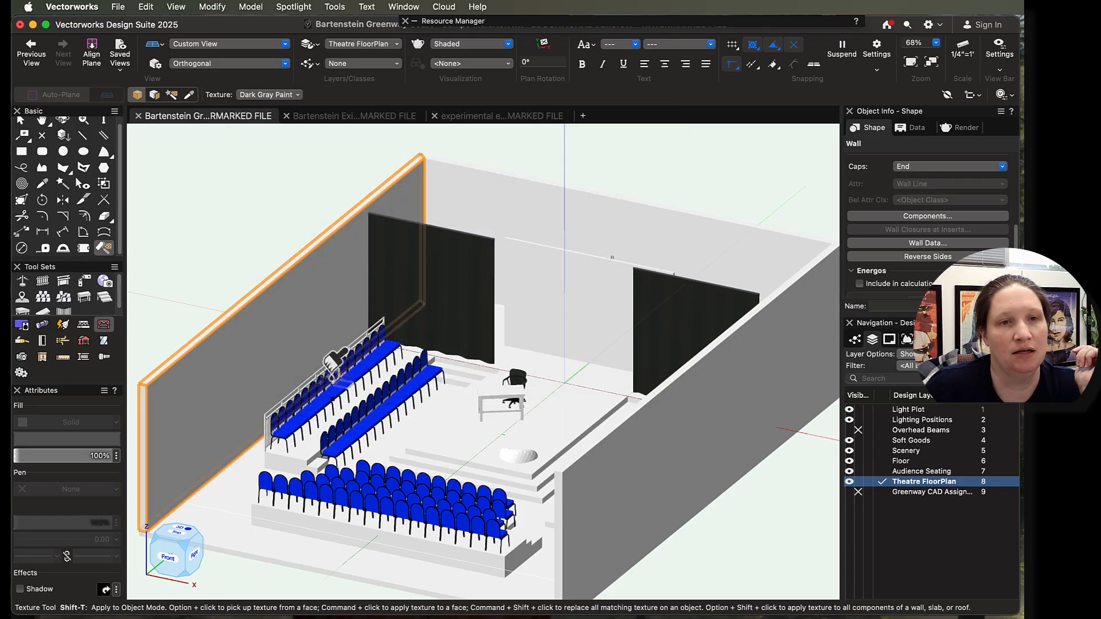
click(256, 355)
click(457, 195)
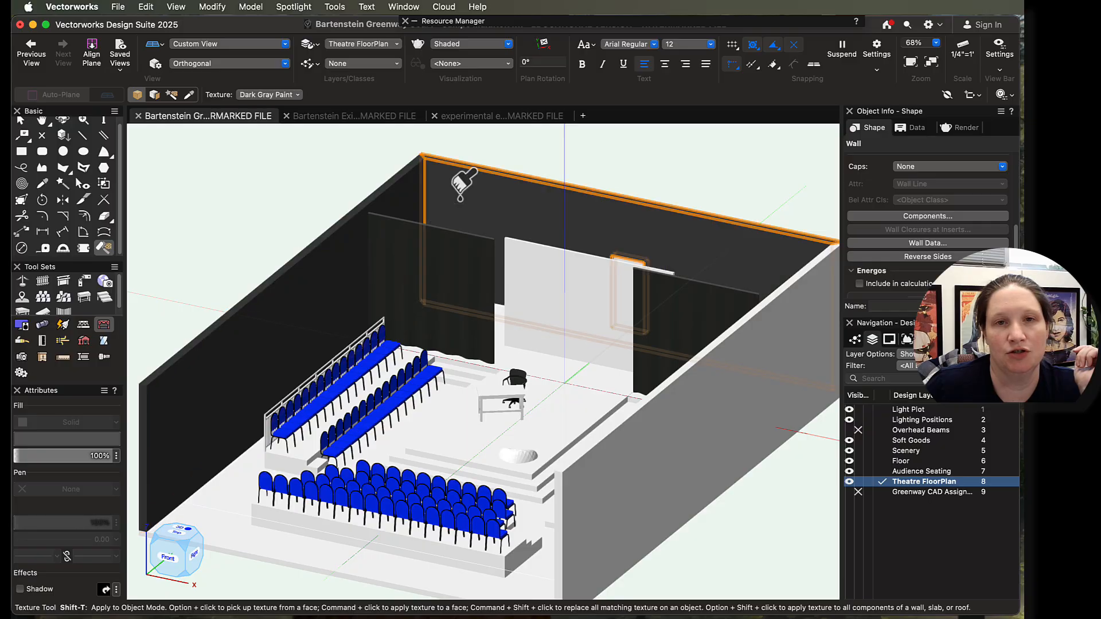
click(693, 405)
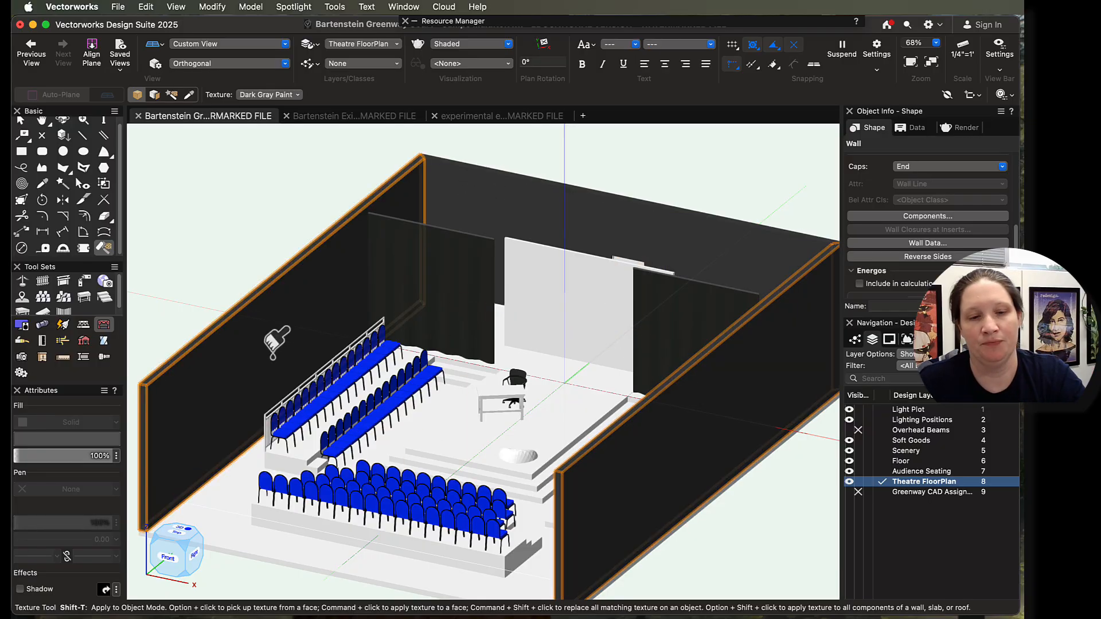
Apply the Dark Gray Paint texture in Apply to Object mode to the theatre floor and the stepped levels around the white stage
key(shift+c)
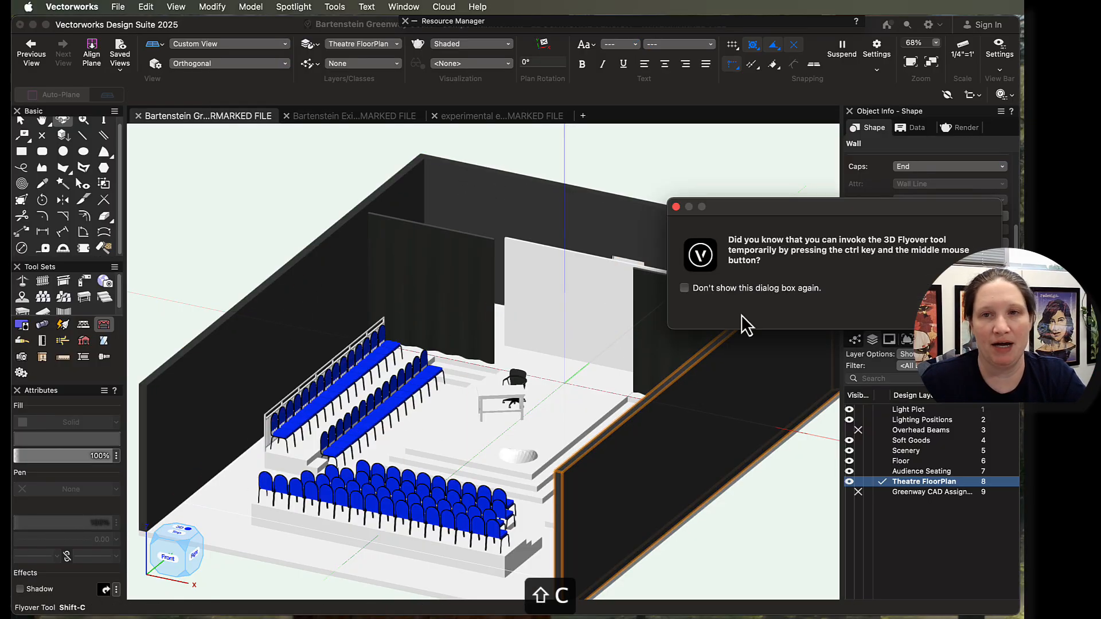
key(Return)
mouse_move(322, 474)
mouse_down()
mouse_move(416, 467)
mouse_move(423, 444)
mouse_move(397, 425)
mouse_move(305, 439)
mouse_move(367, 444)
mouse_move(340, 474)
mouse_up()
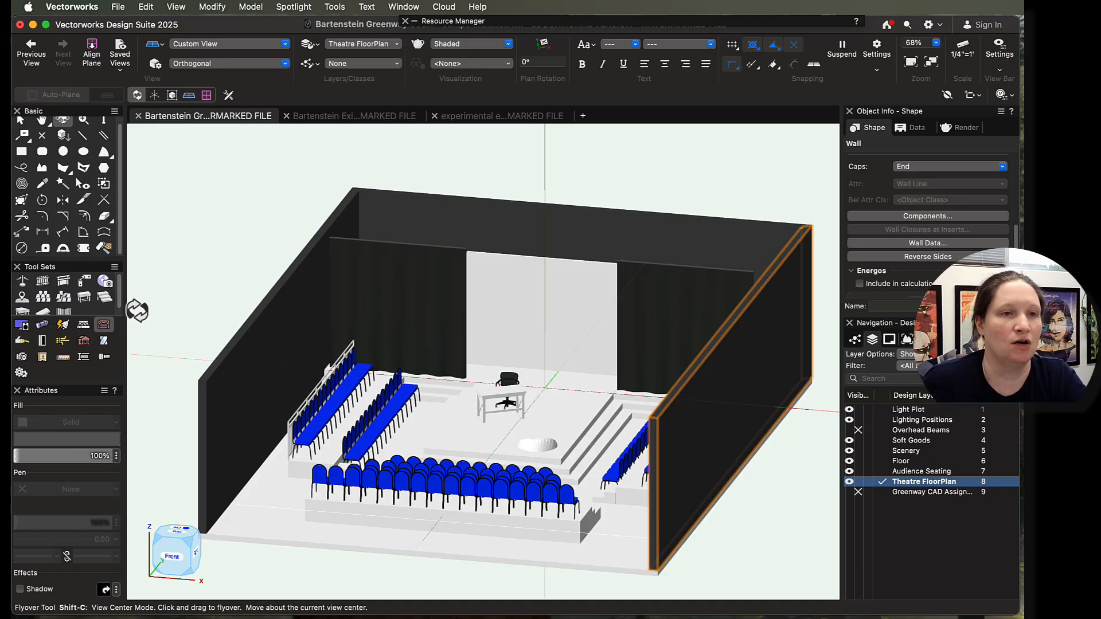
click(104, 248)
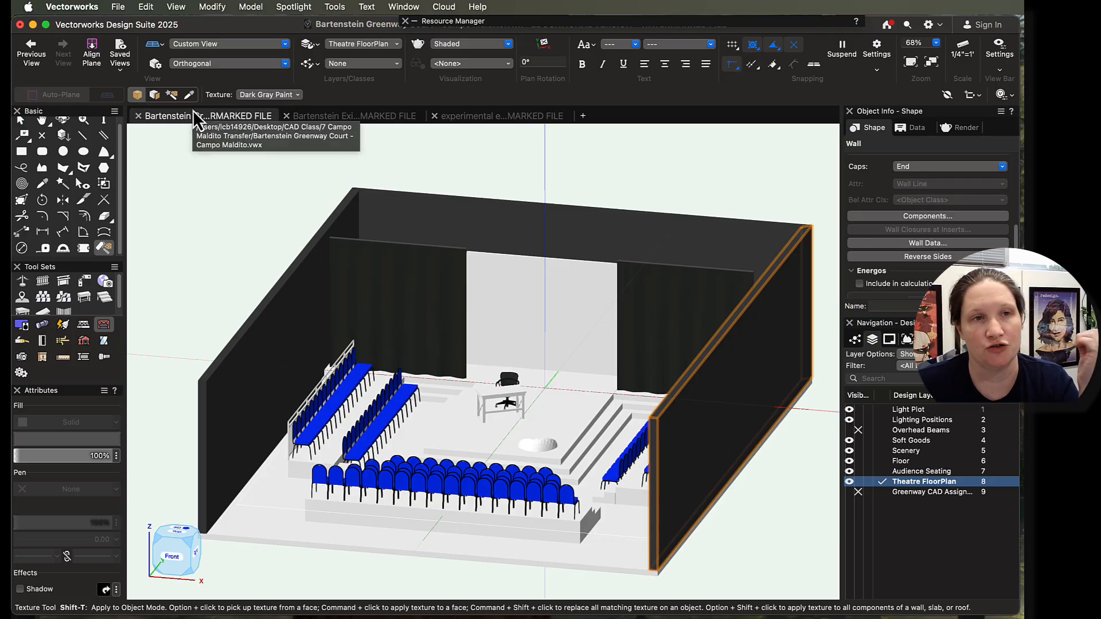
click(138, 98)
click(270, 528)
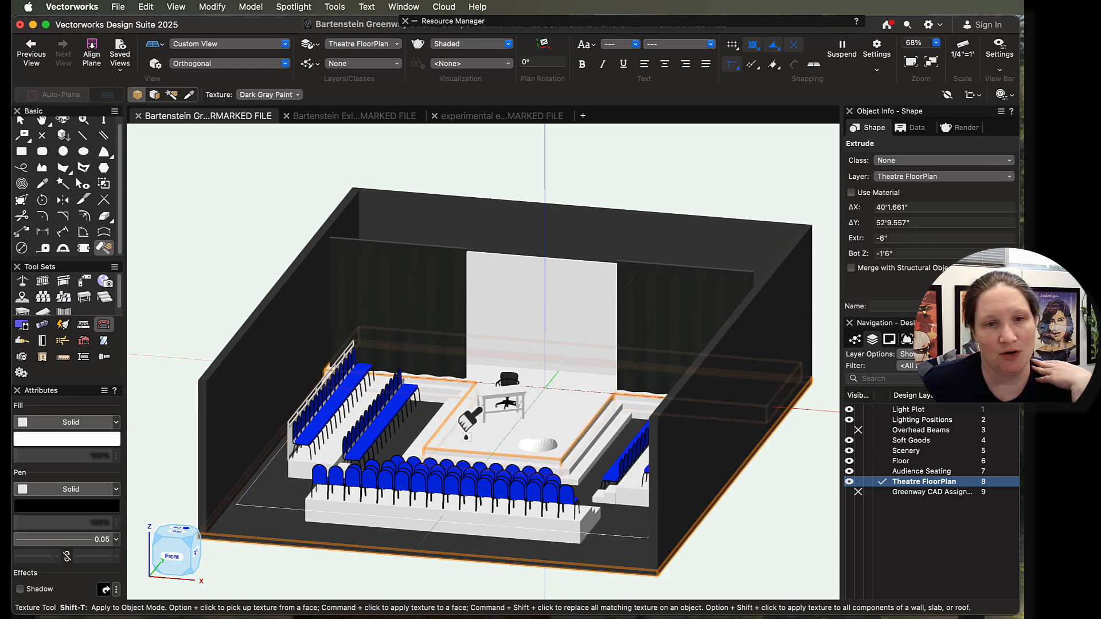
click(427, 444)
click(406, 448)
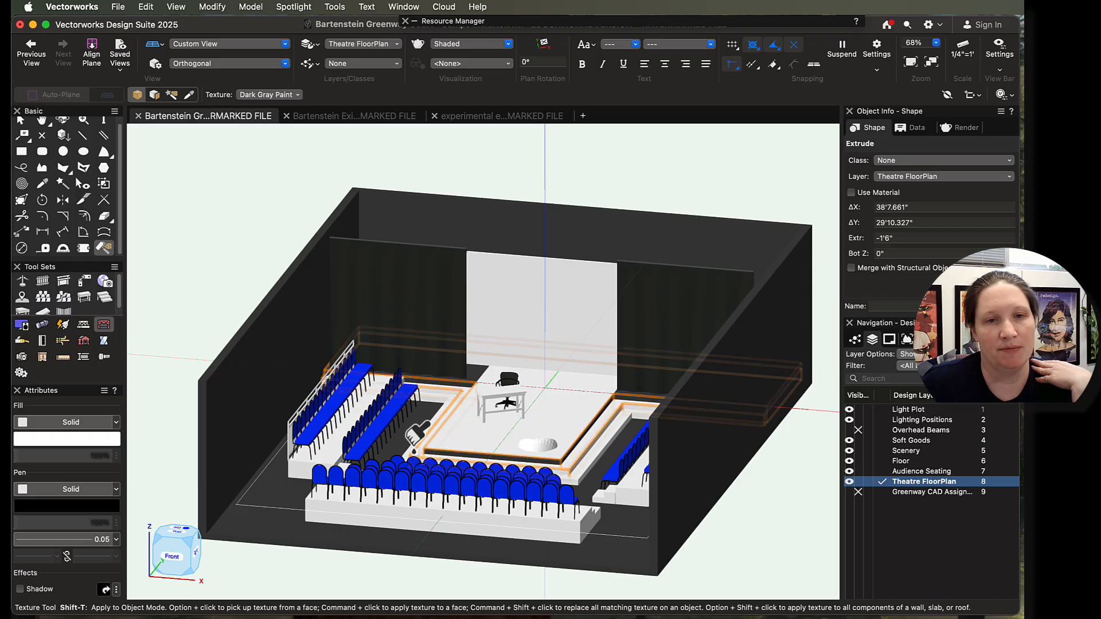
click(407, 451)
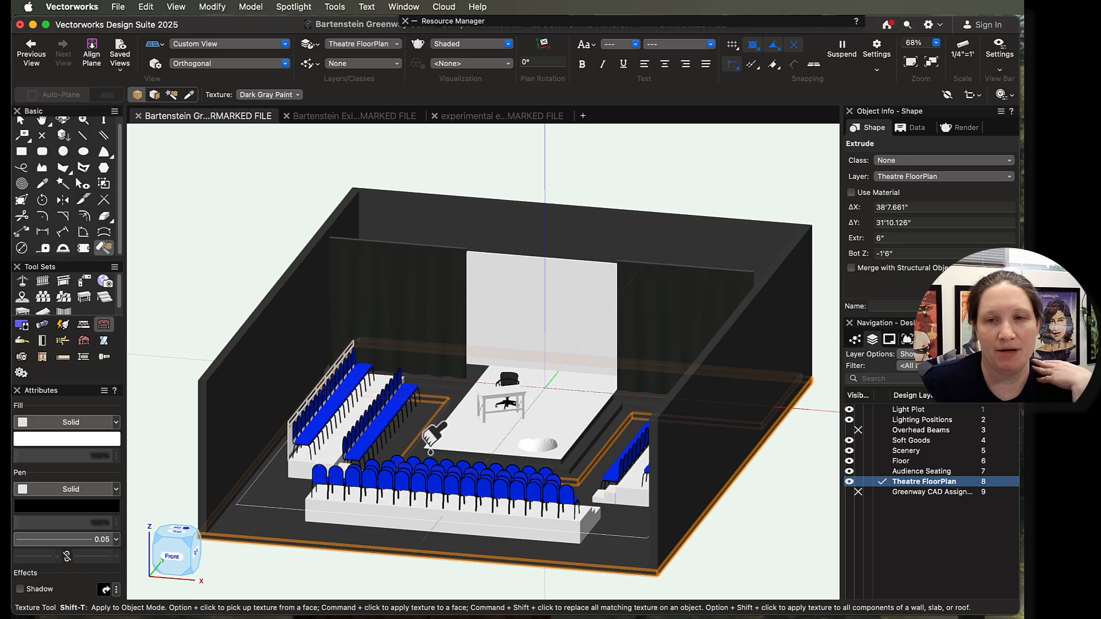
Make Audience Seating the active design layer and apply Dark Gray Paint to the seating risers and the small steps beside the front section
click(892, 471)
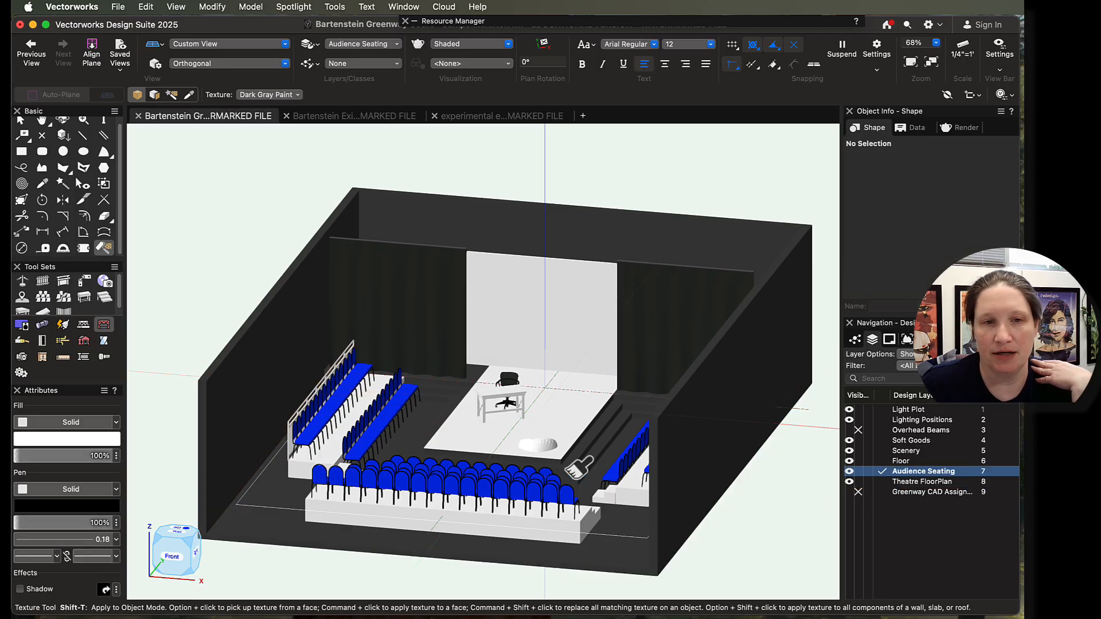
click(319, 450)
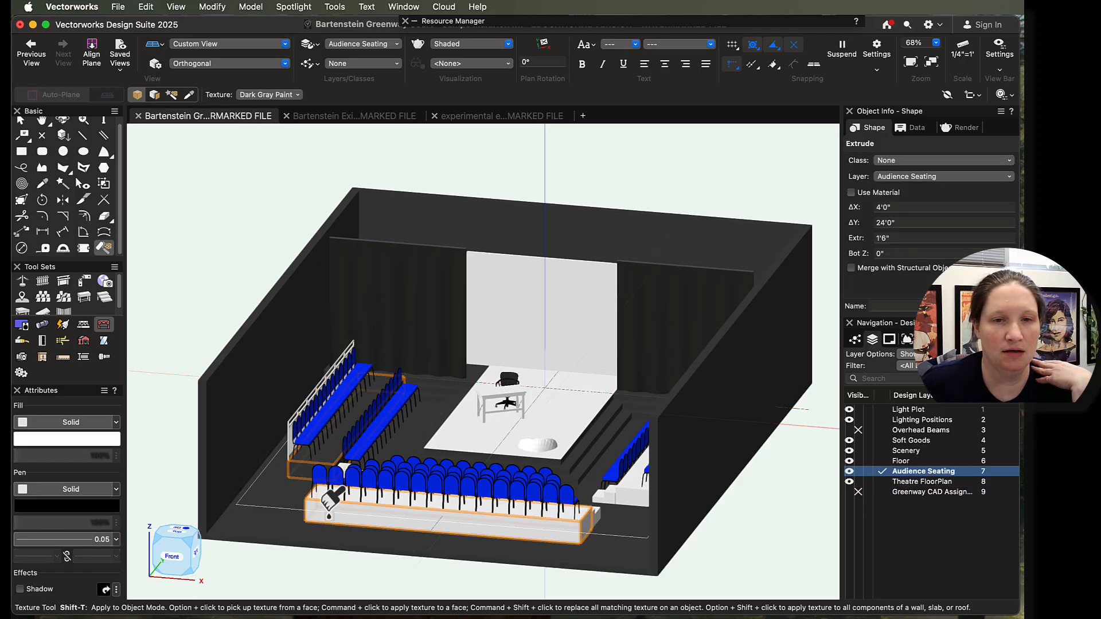
click(333, 513)
click(633, 494)
click(602, 501)
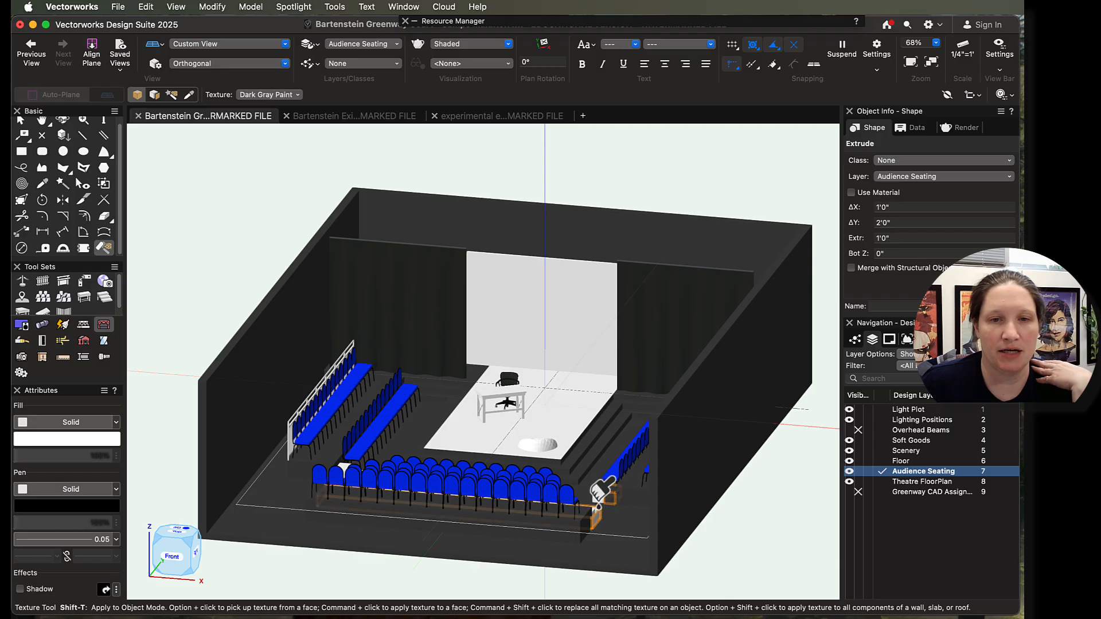
click(597, 512)
click(600, 493)
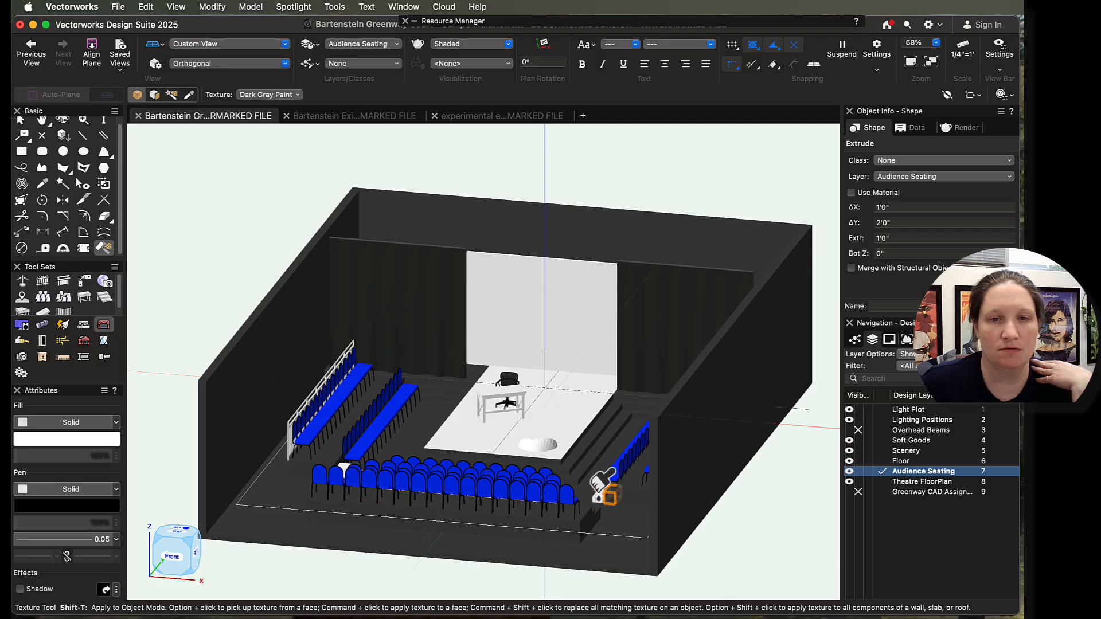
Apply Dark Gray Paint to the remaining white seating platforms and steps, and to the railing behind the side seats opposite
key(shift+c)
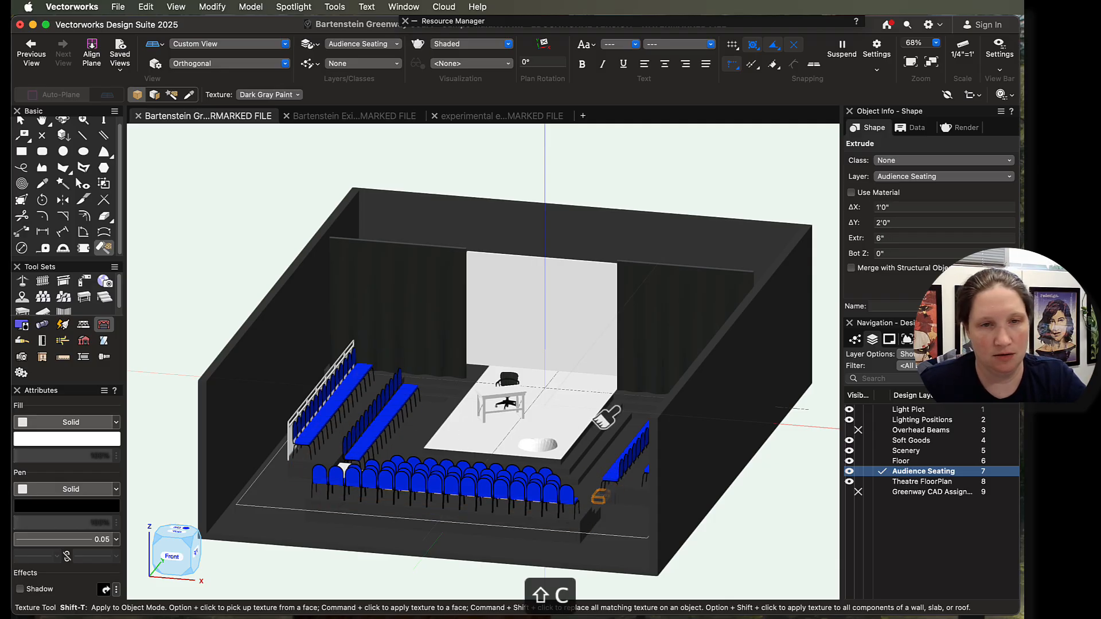
click(966, 310)
drag(501, 324, 425, 377)
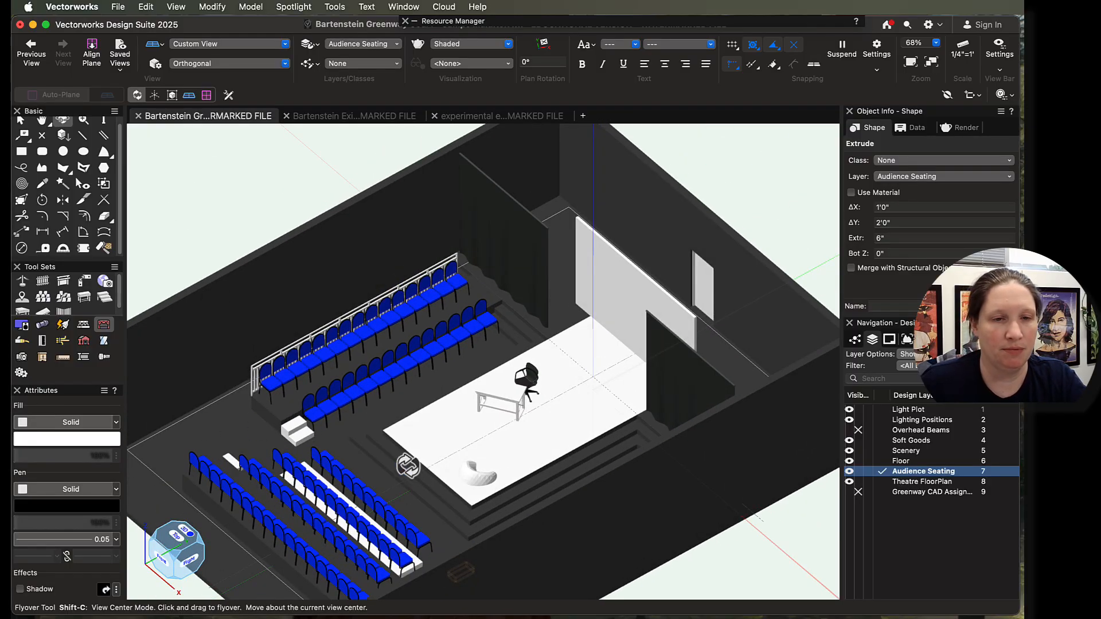
drag(405, 462, 196, 300)
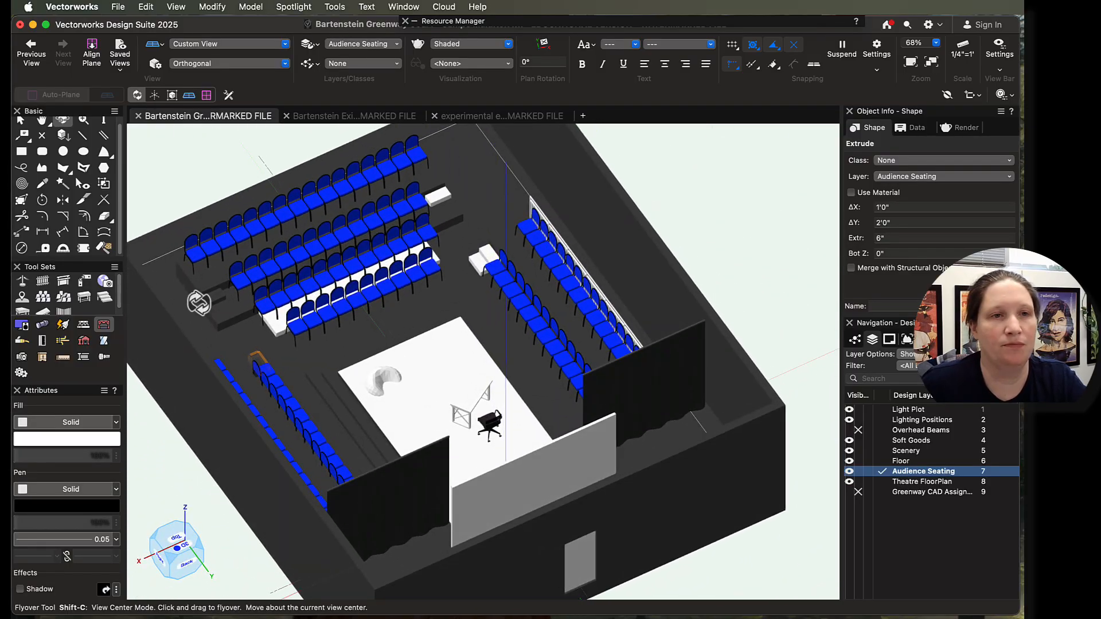
click(102, 248)
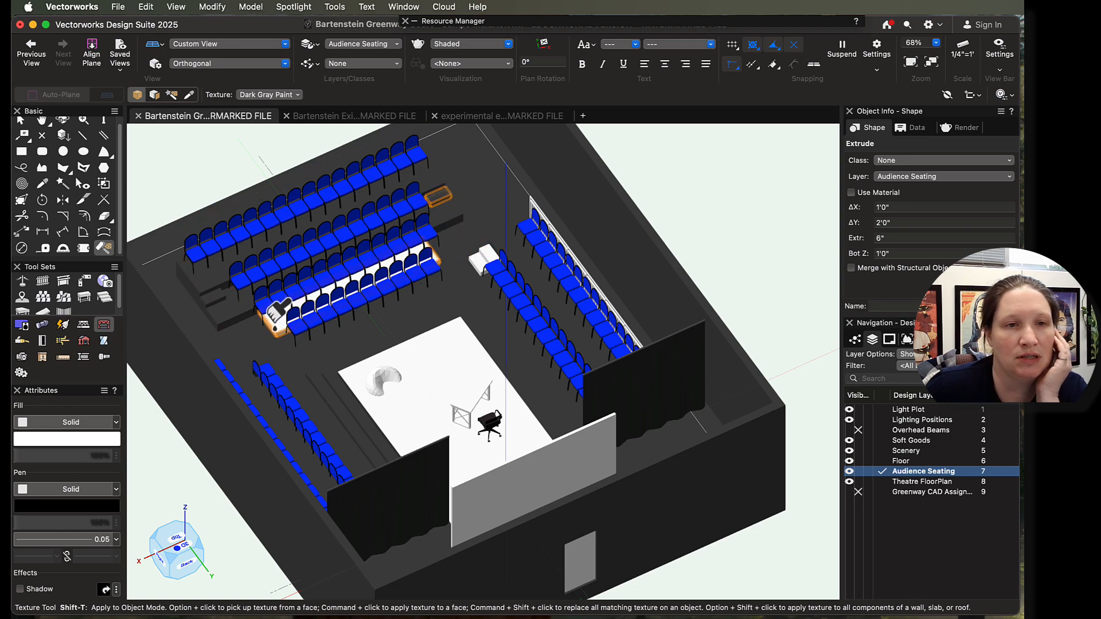
click(477, 247)
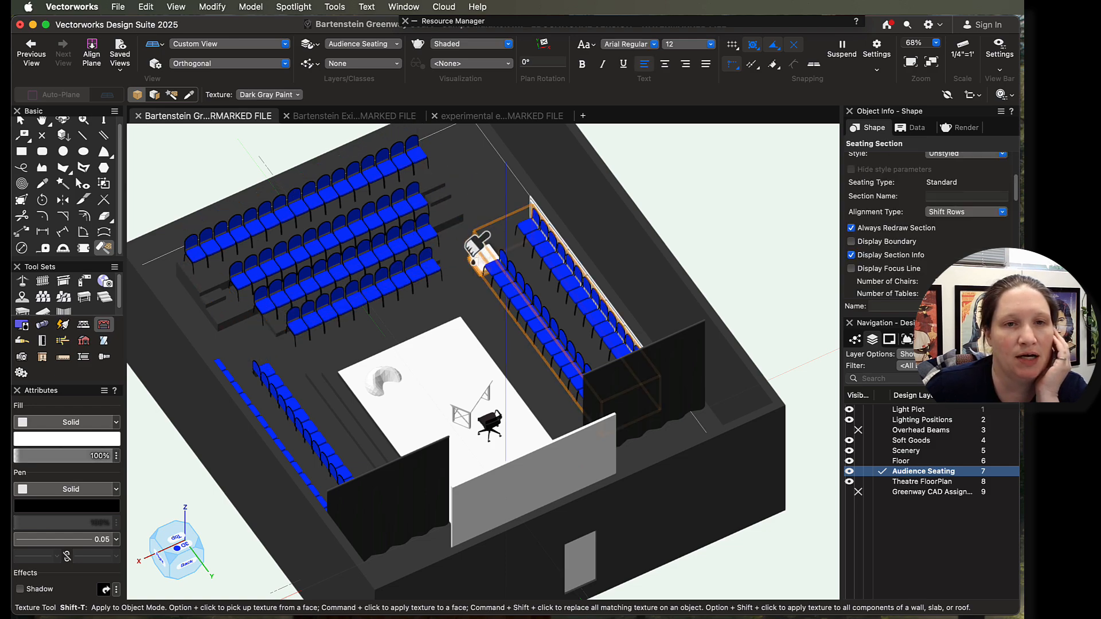
click(474, 261)
click(485, 254)
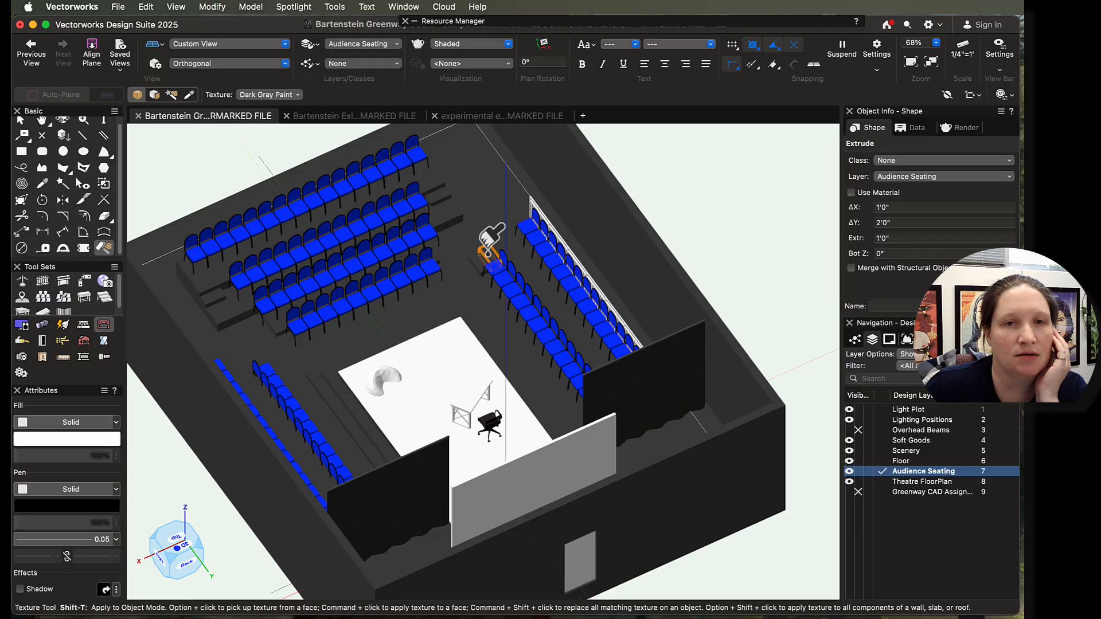
click(536, 201)
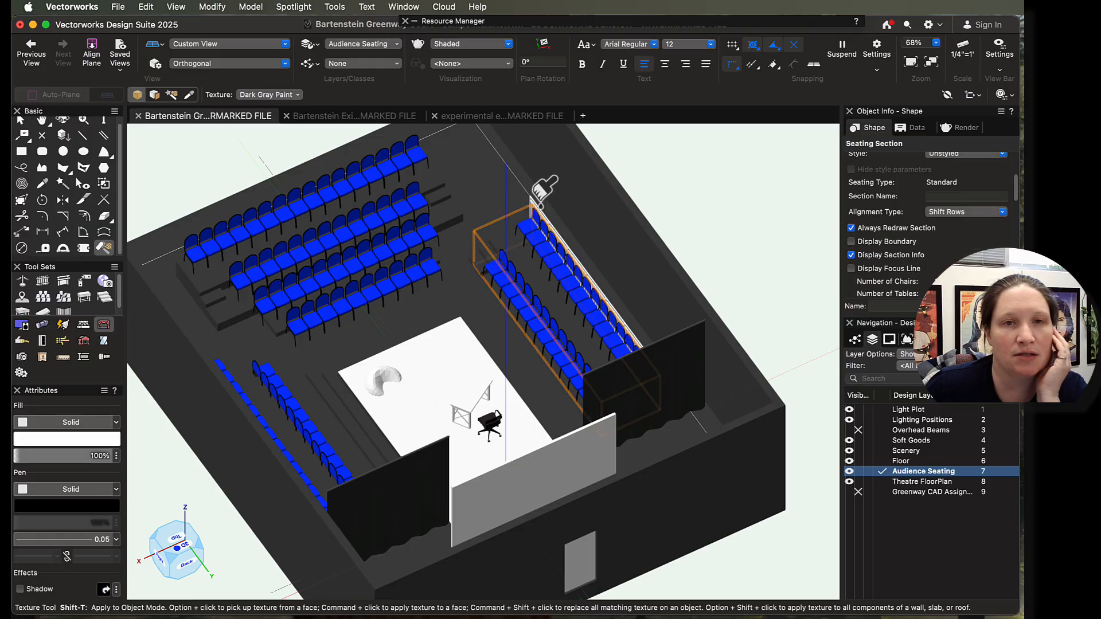
click(536, 199)
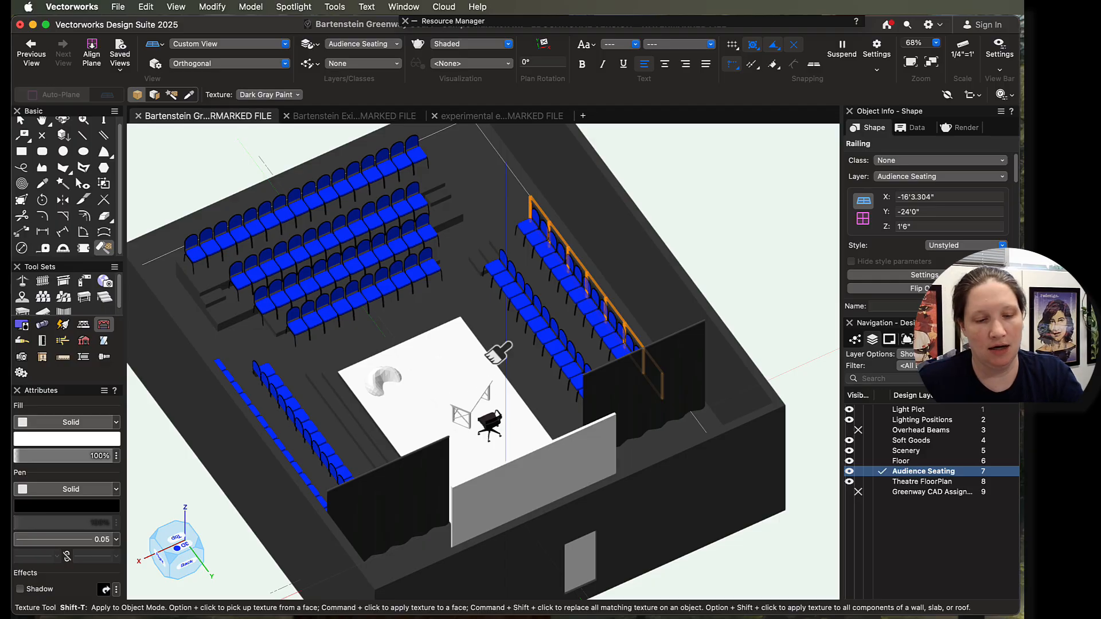
Make Scenery the active design layer and set the bean bag's Z height to 1'6"
key(shift+c)
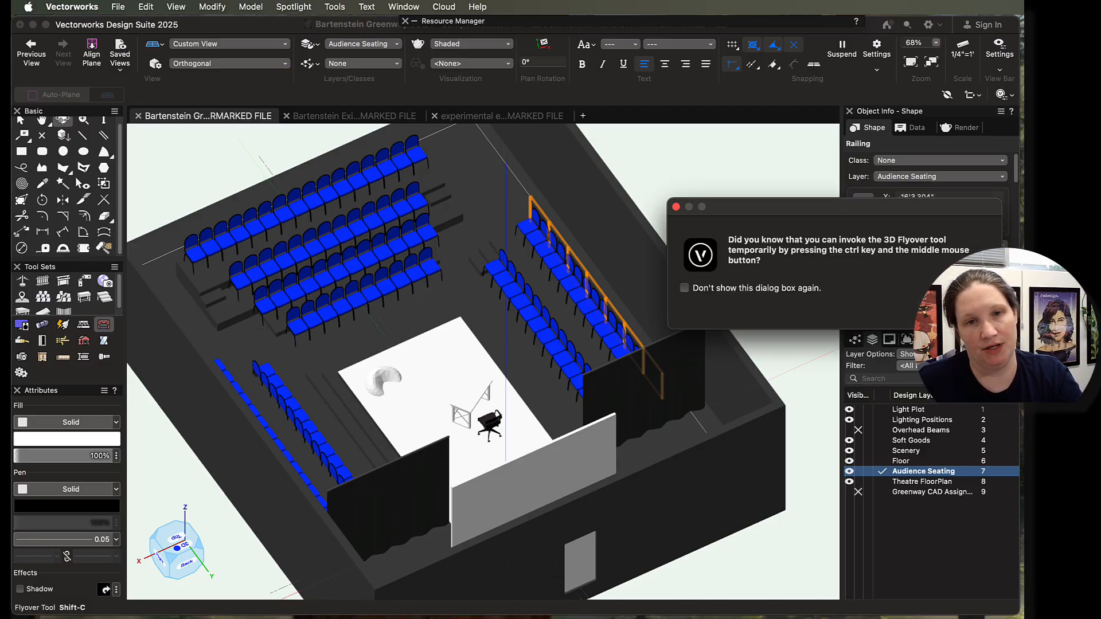
click(963, 310)
drag(386, 423, 491, 396)
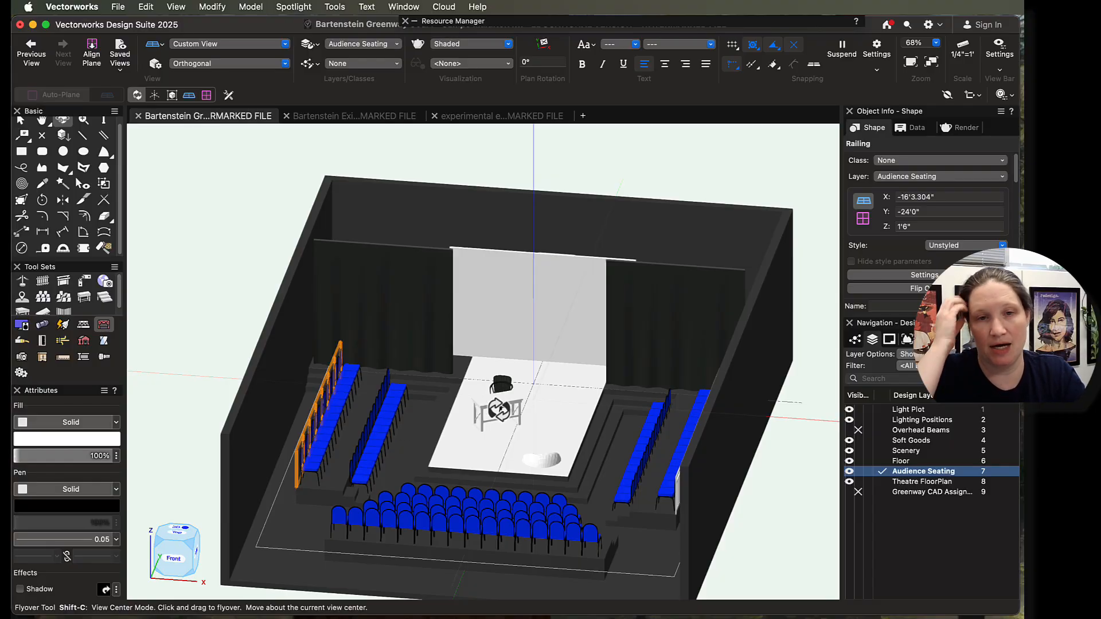
scroll(82, 183, up, 1)
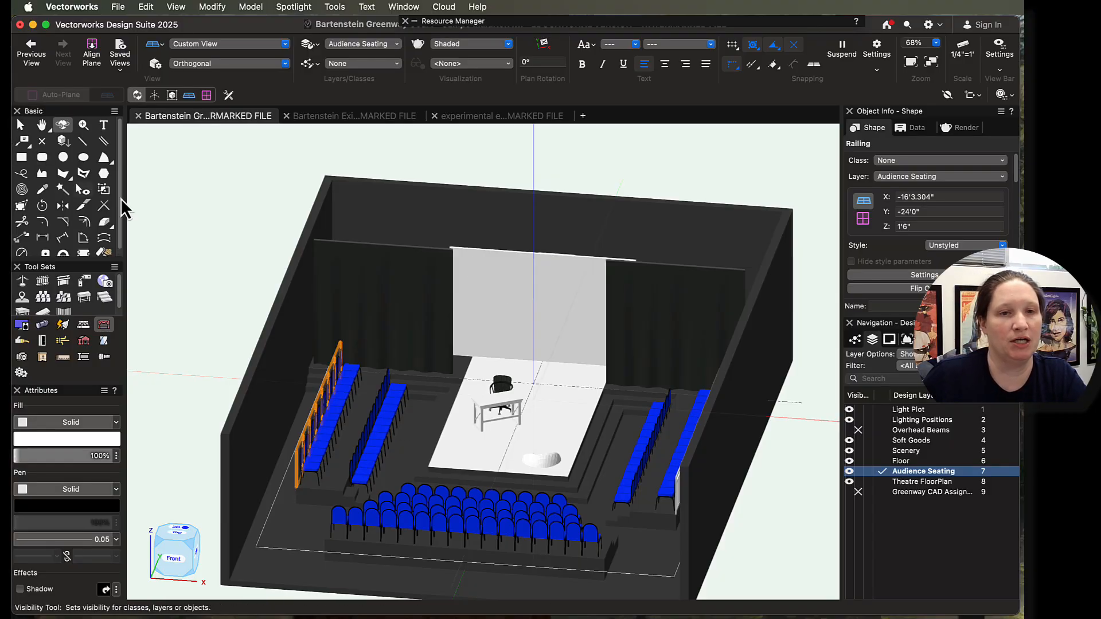
scroll(453, 460, up, 3)
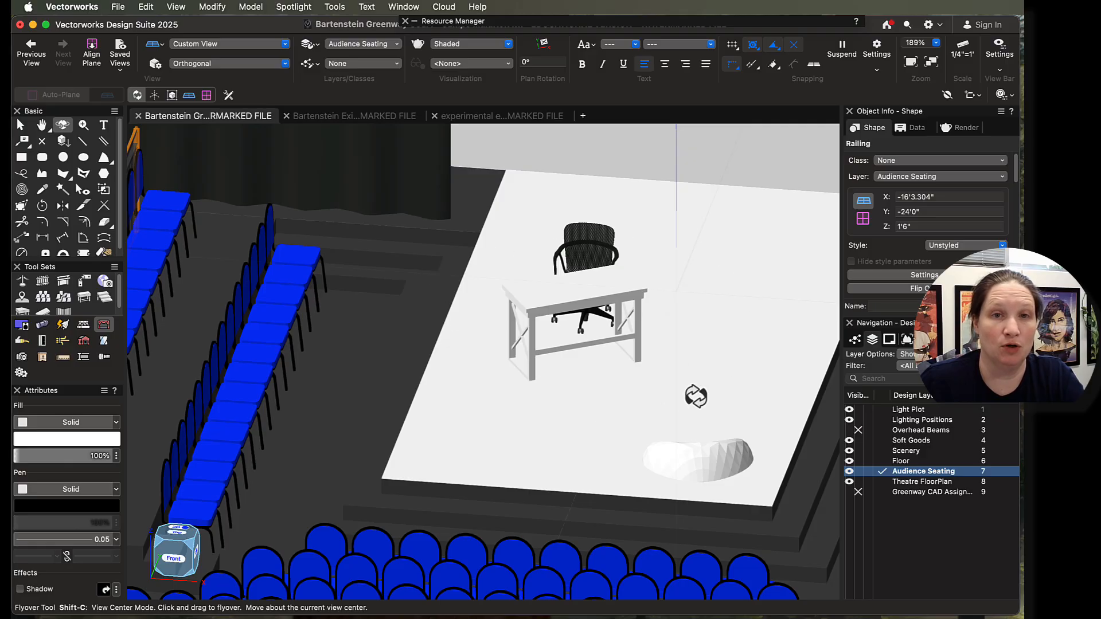
key(x)
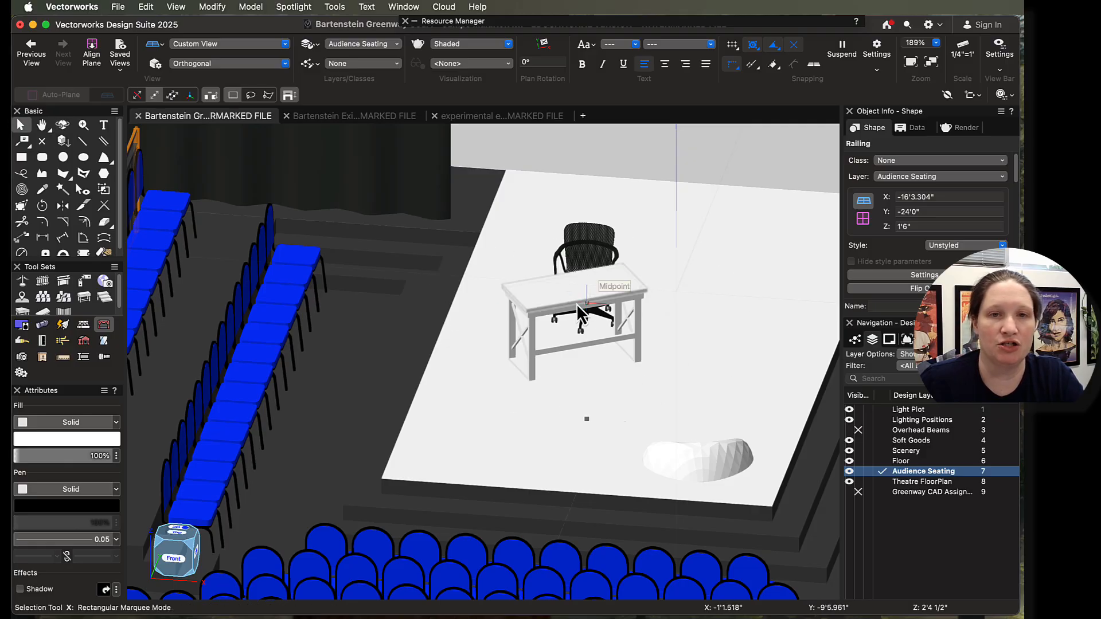
click(560, 298)
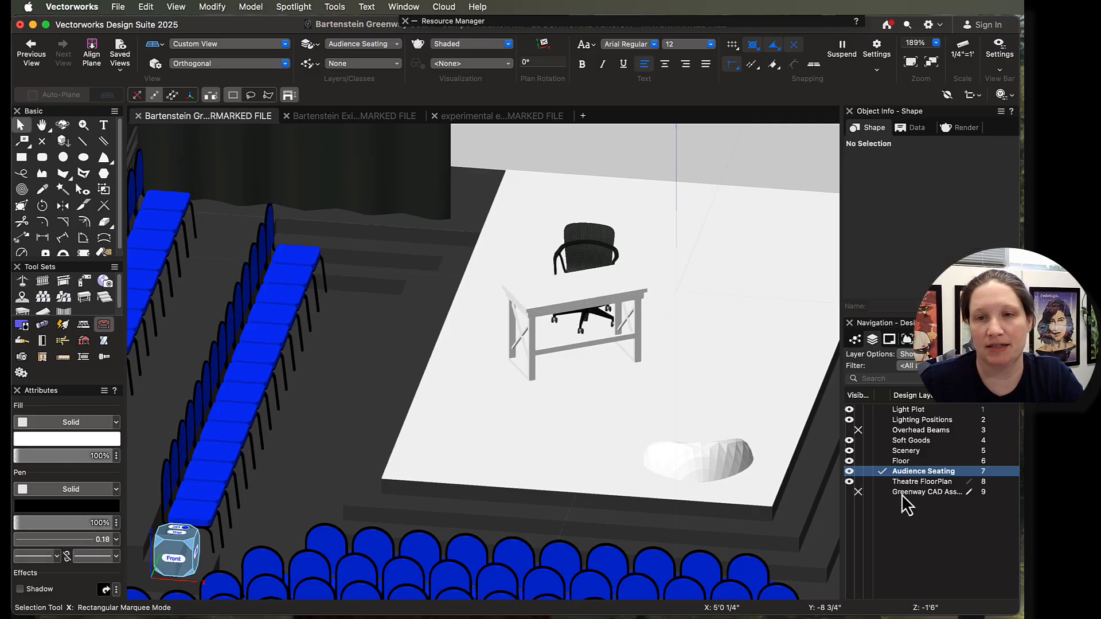
click(905, 450)
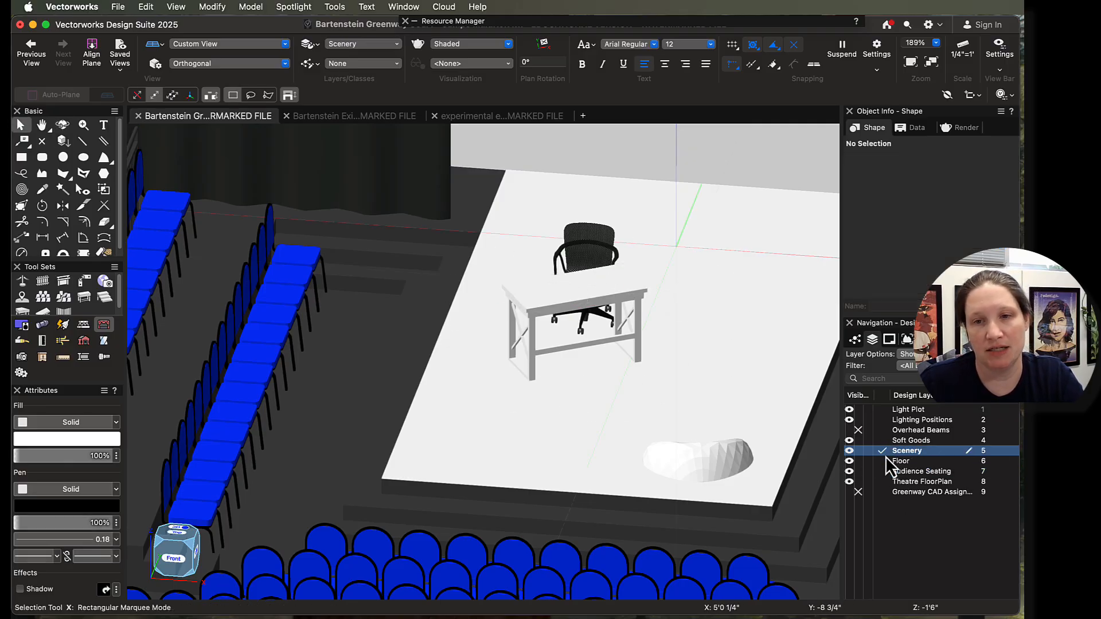
click(698, 455)
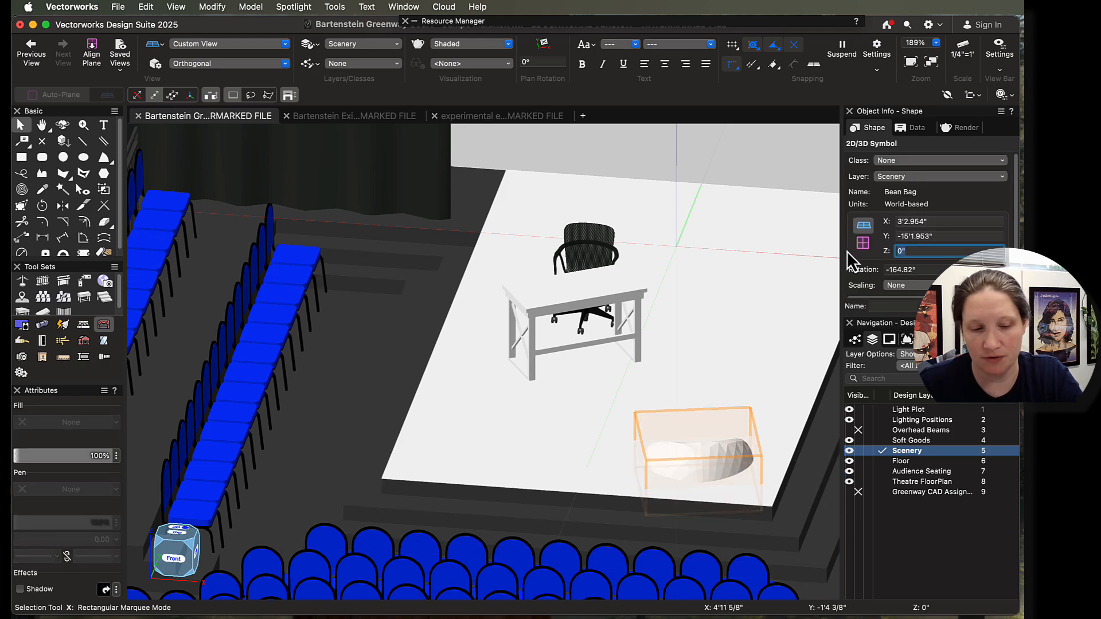
text(1'6")
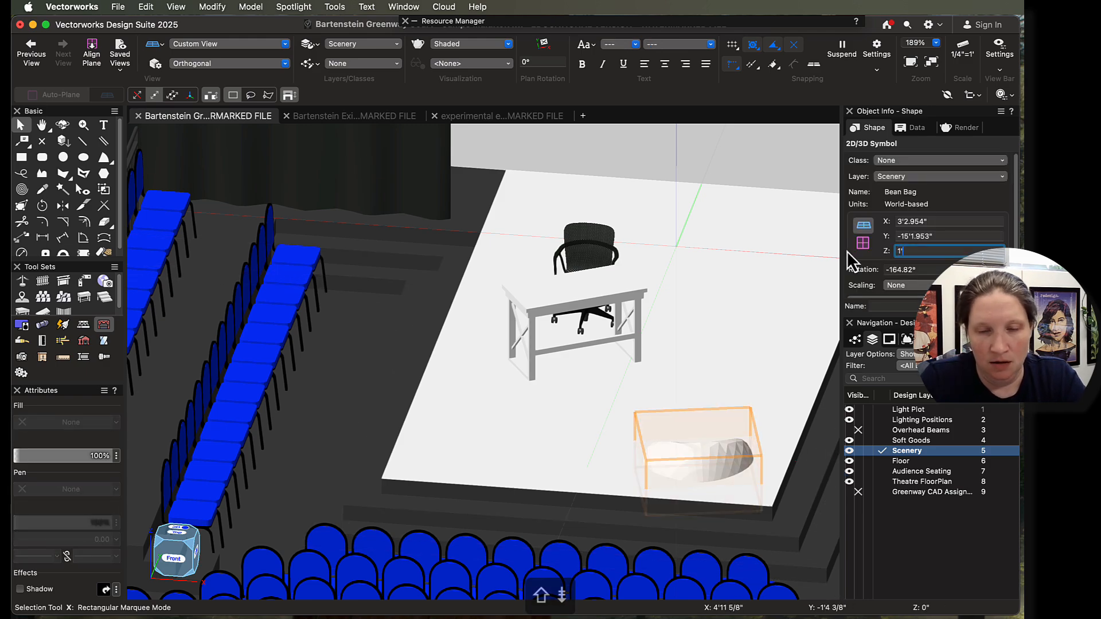
key(Return)
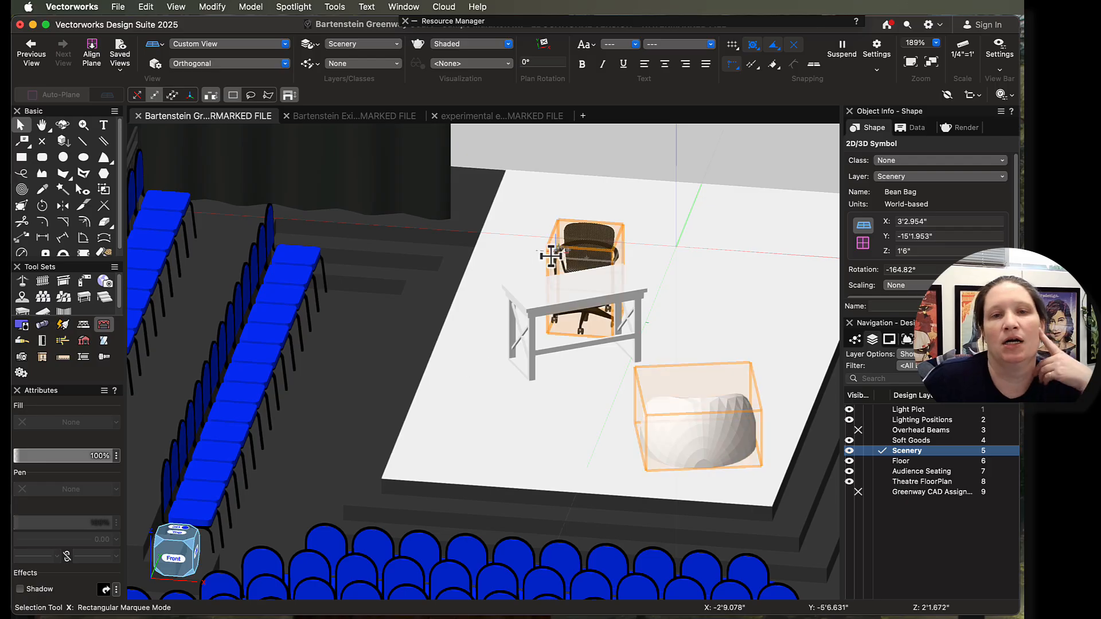
Open the 3D component of the desk symbol on the stage for editing and move the Component Edit palette clear of the desk
click(542, 314)
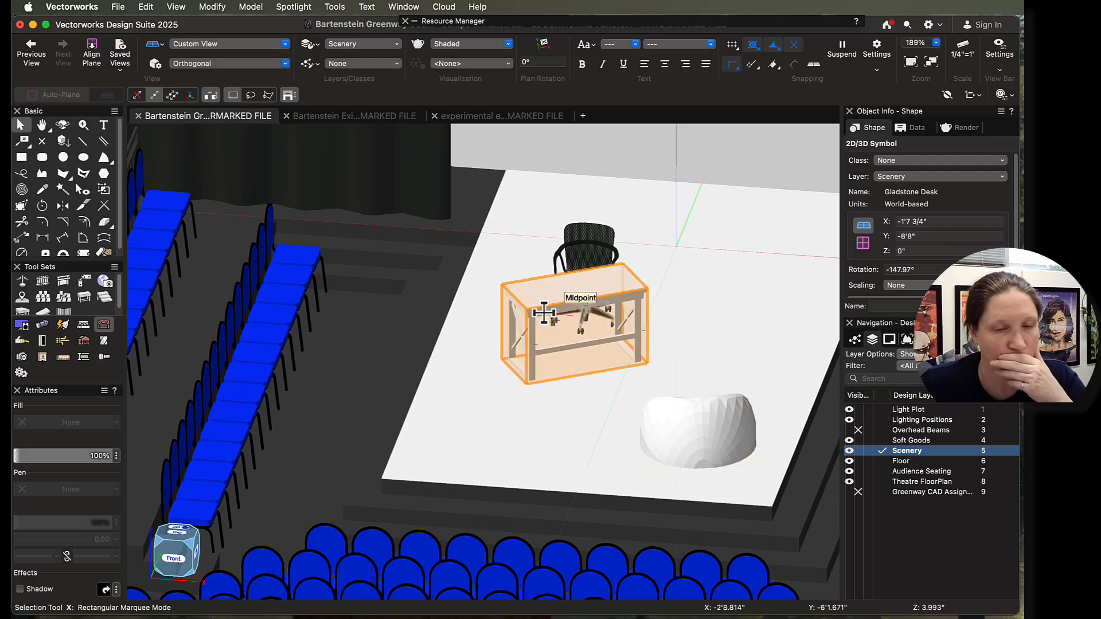
click(104, 251)
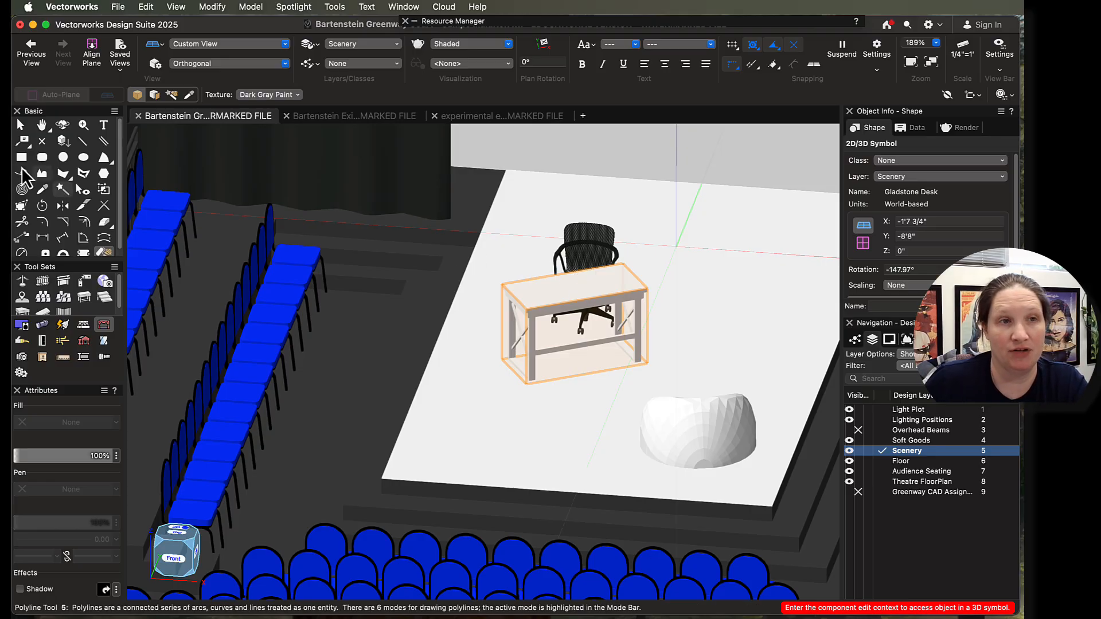
click(20, 125)
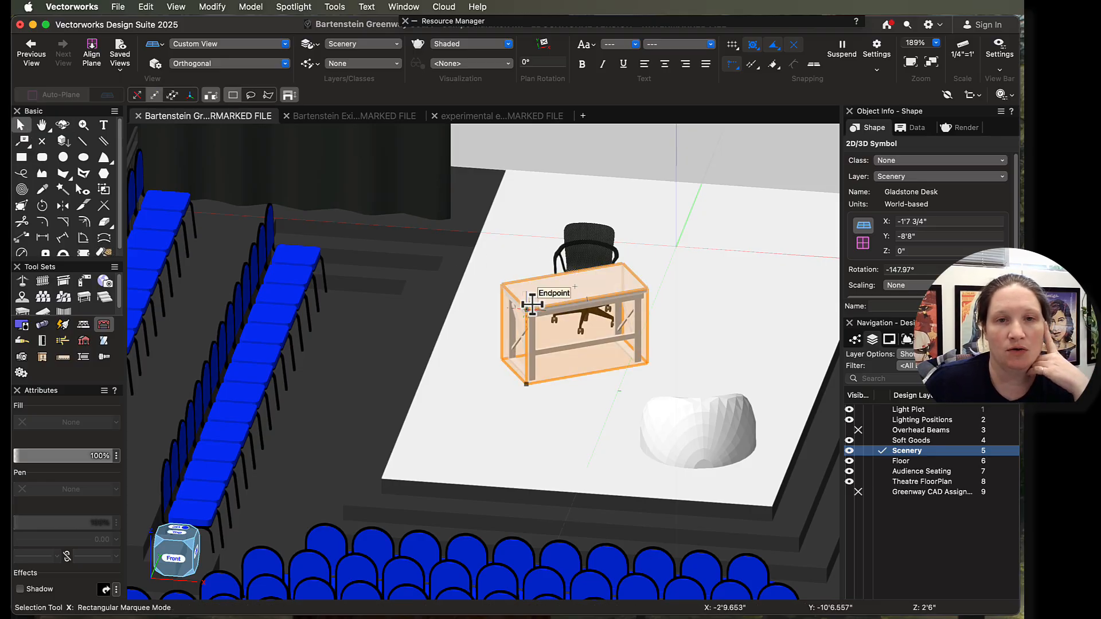
double_click(529, 309)
key(Return)
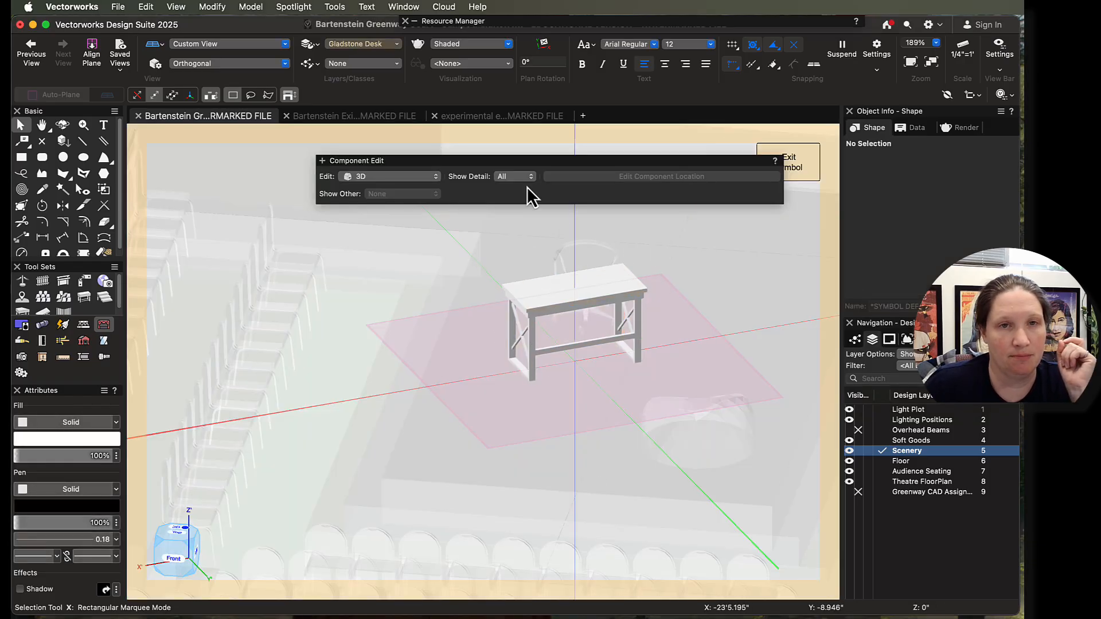
drag(486, 174, 358, 131)
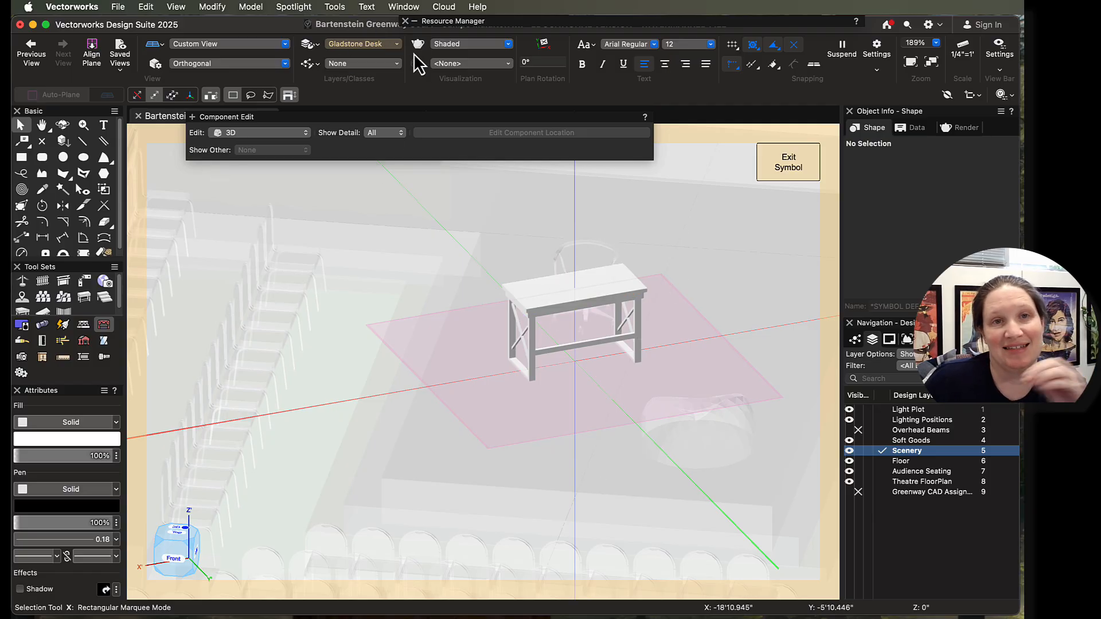
Expand and enlarge the Resource Manager, search all libraries for "wood", and browse the wood textures
click(488, 27)
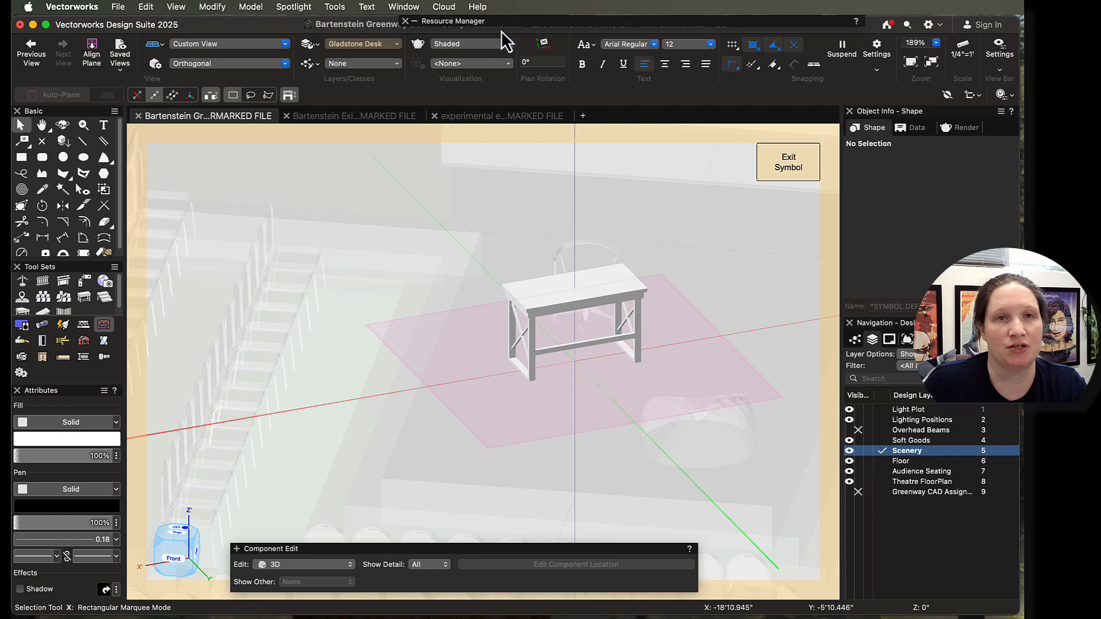
mouse_move(503, 26)
drag(503, 25, 275, 84)
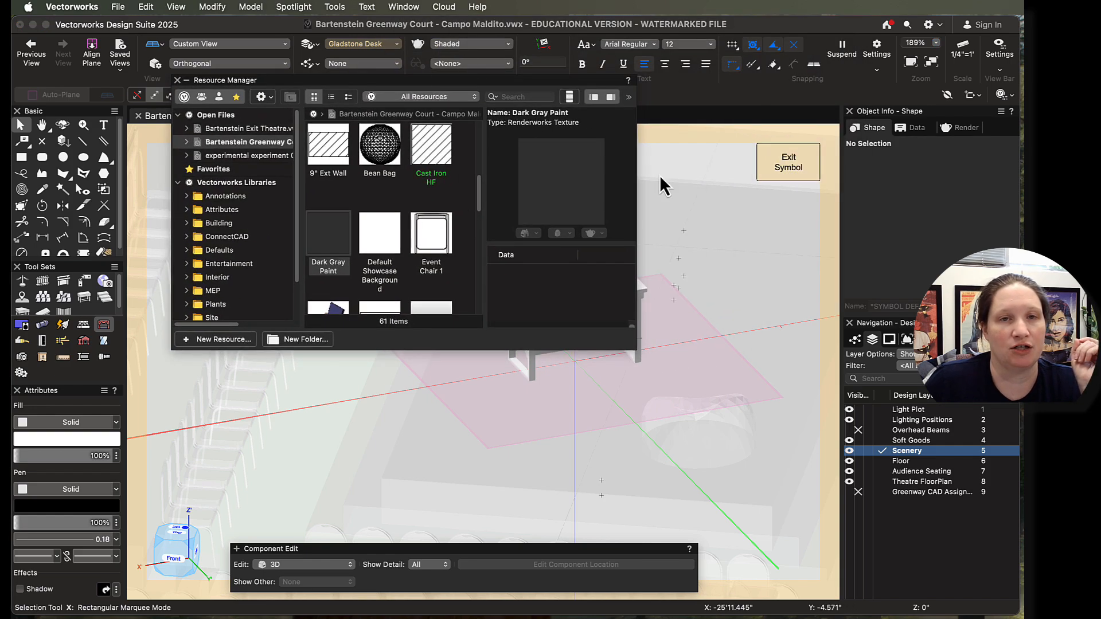
drag(633, 350, 738, 428)
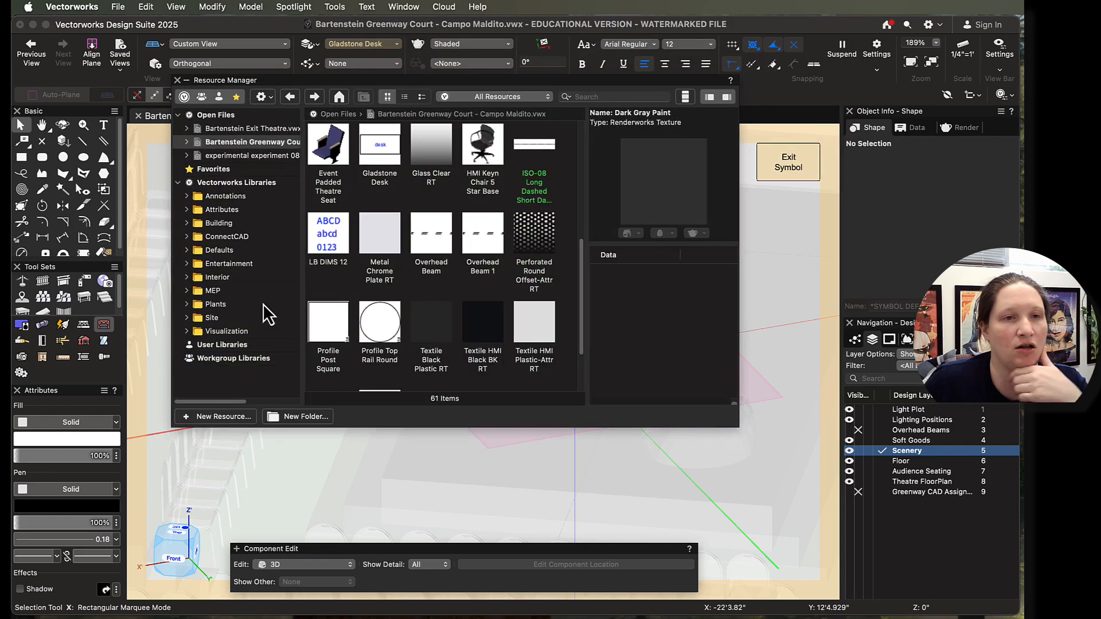
click(598, 97)
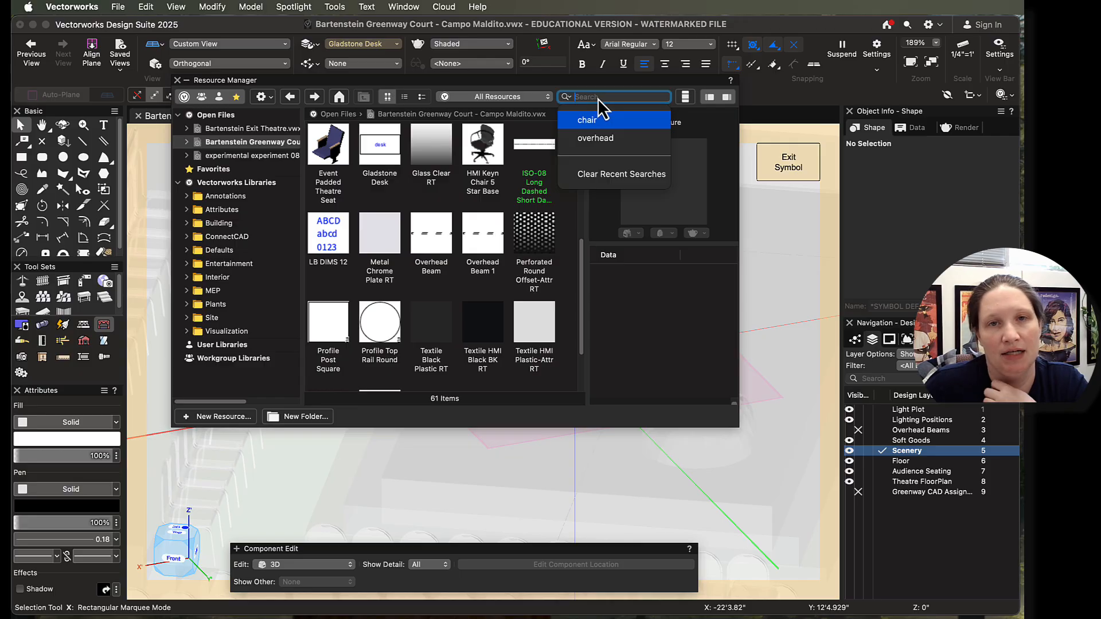
text(wood)
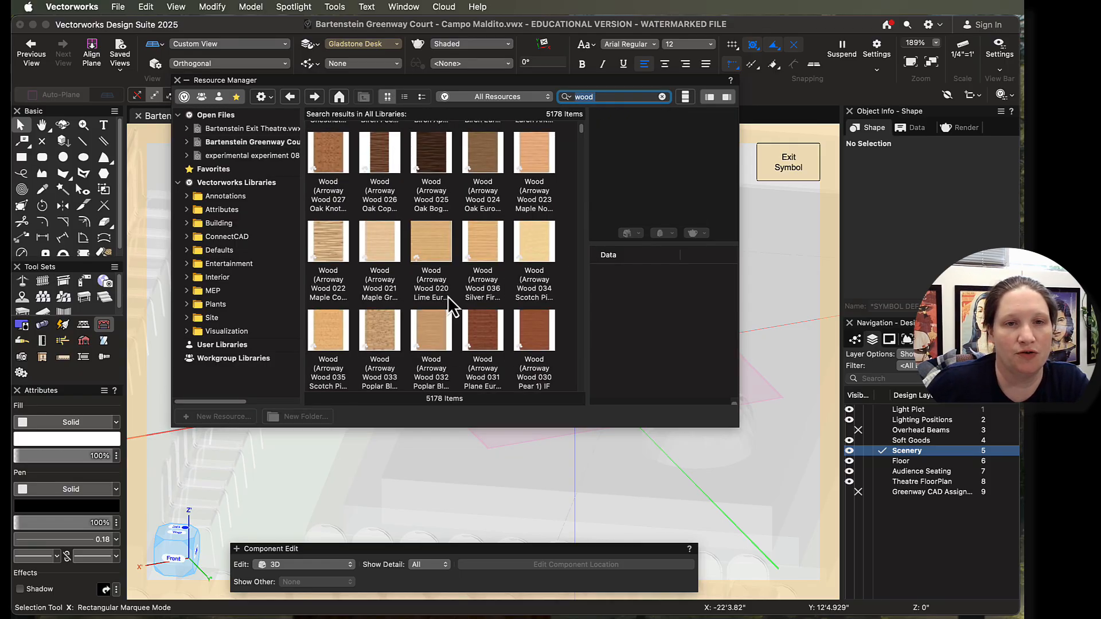
scroll(497, 312, down, 5)
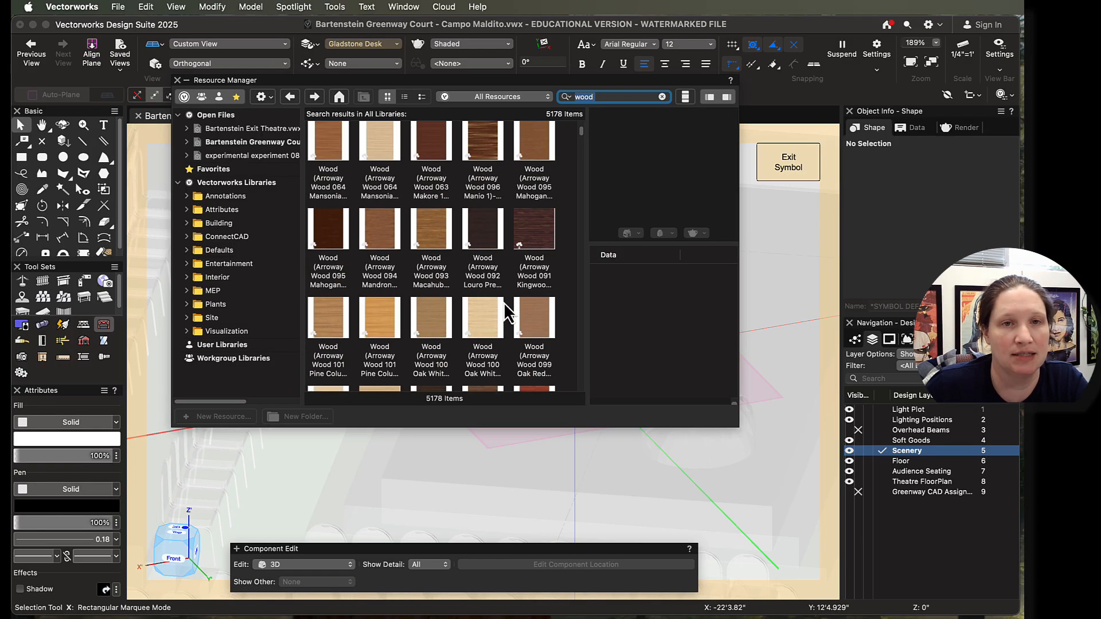
scroll(372, 278, down, 3)
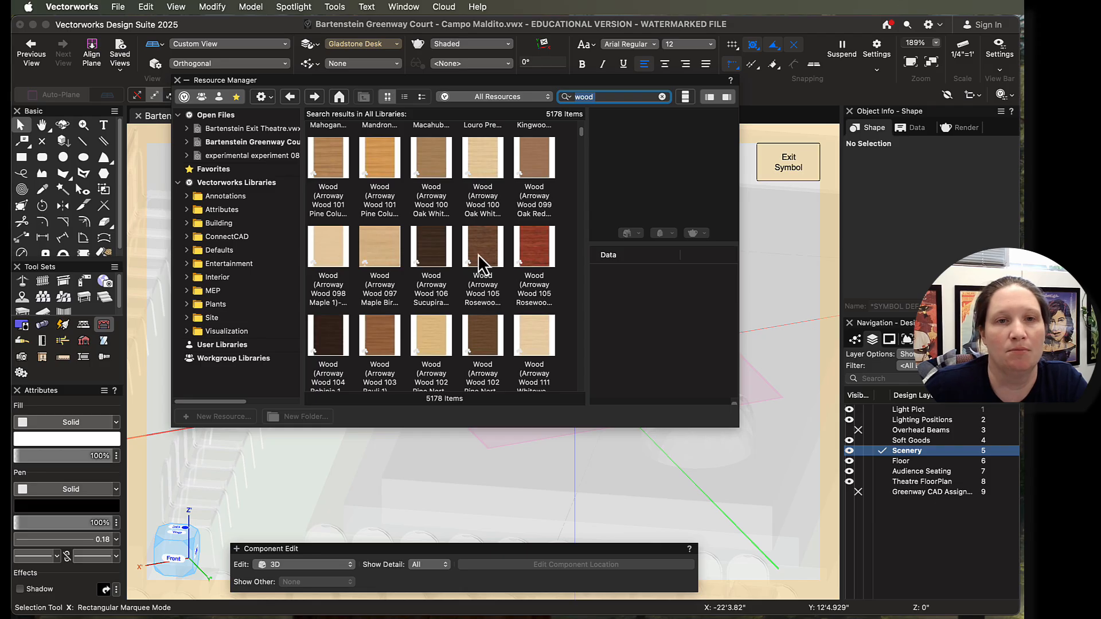
click(423, 257)
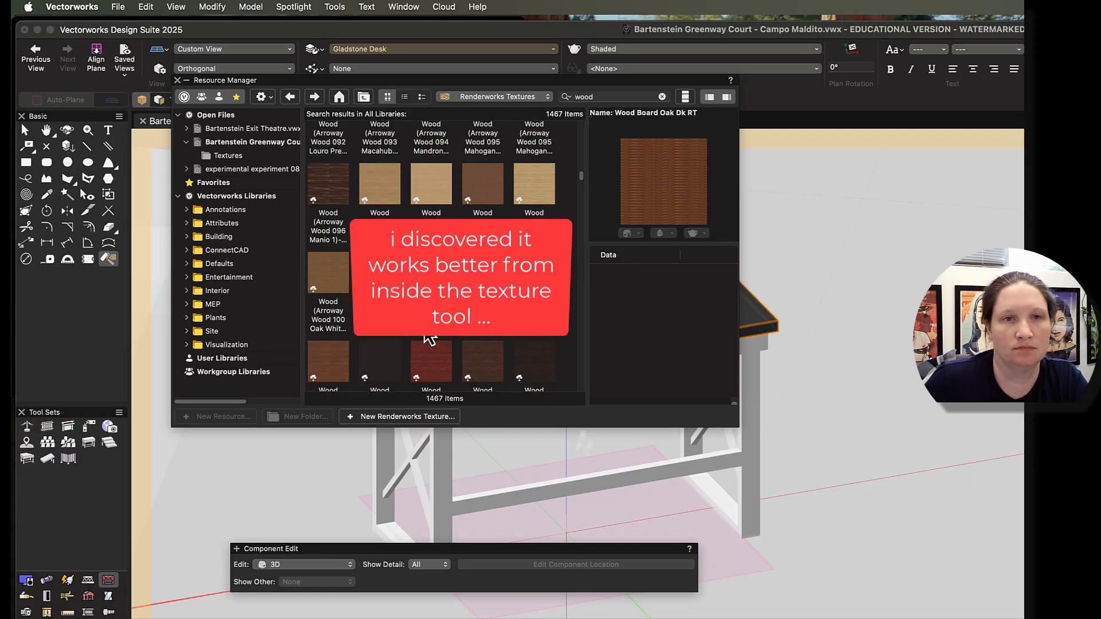
Pick the dark Wood (Arroway Wood 087 Courbaril 1)- Vert texture for the desktop and import it into the file's Textures folder
scroll(430, 338, up, 3)
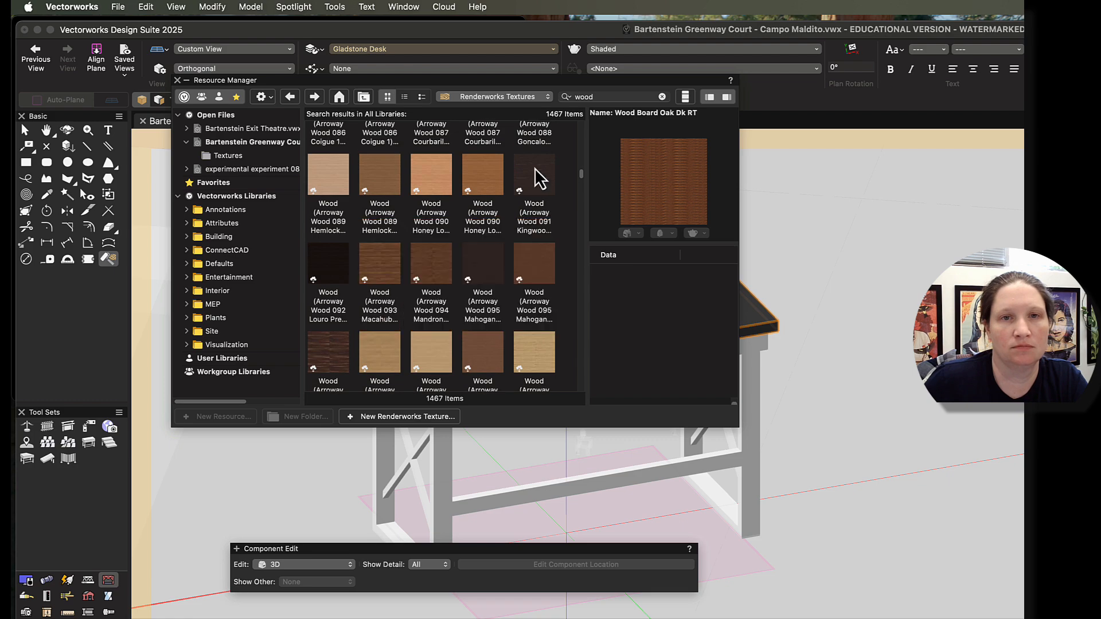
scroll(433, 216, up, 3)
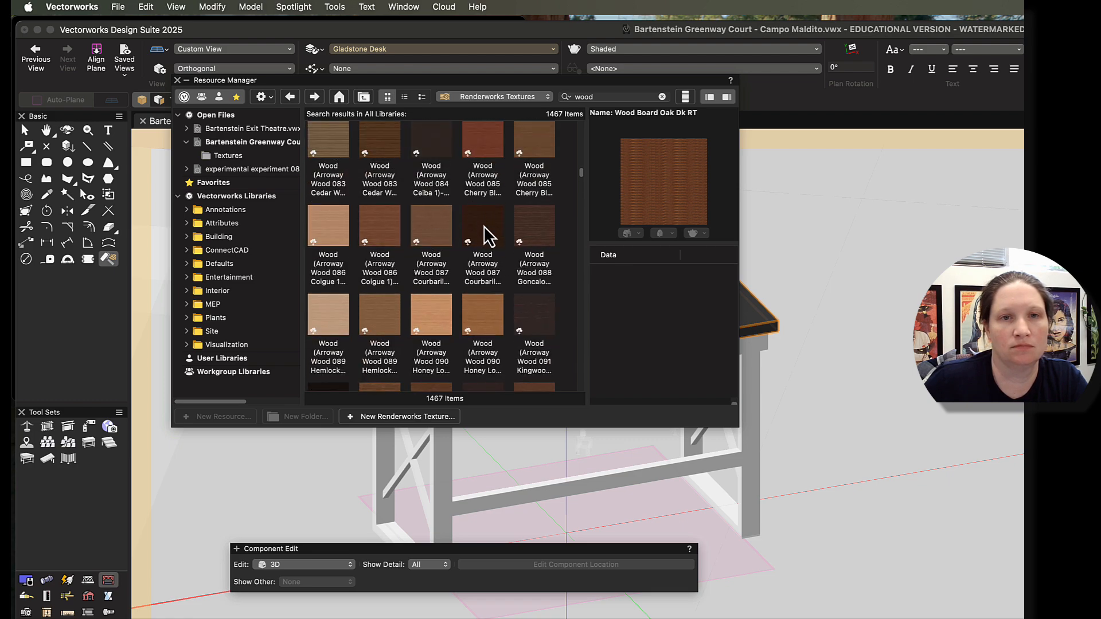
click(478, 232)
double_click(481, 235)
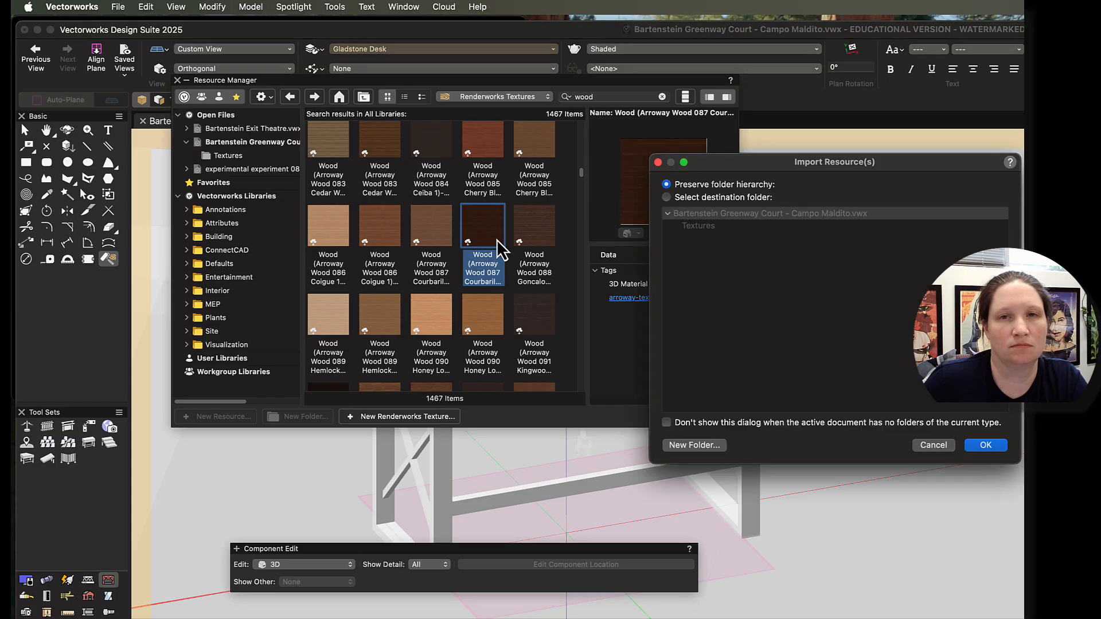
drag(868, 169, 686, 150)
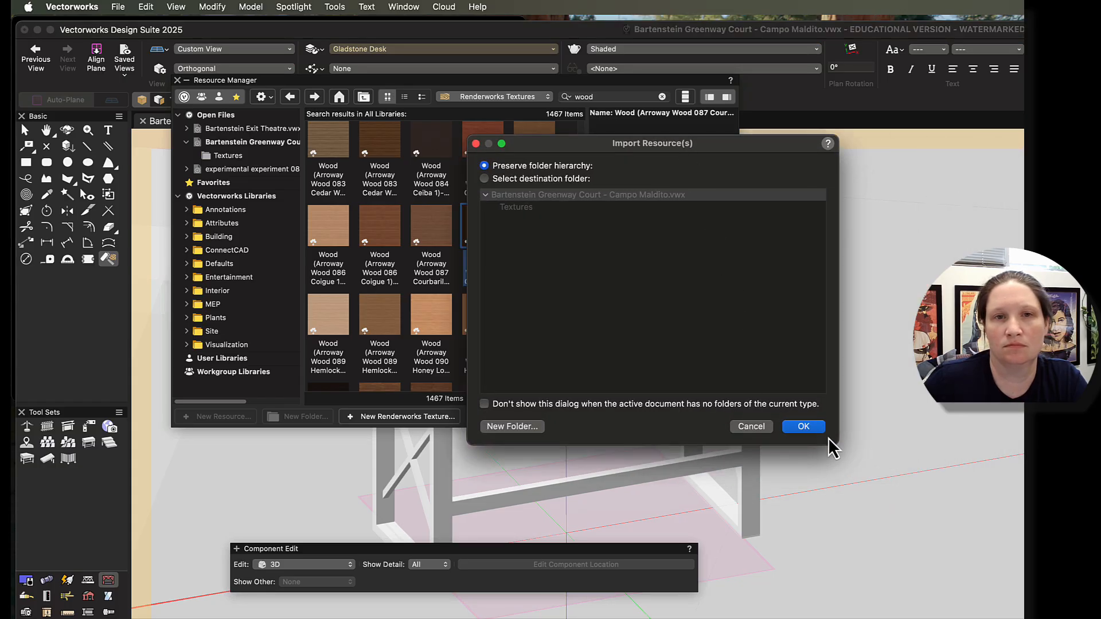
click(502, 178)
click(510, 207)
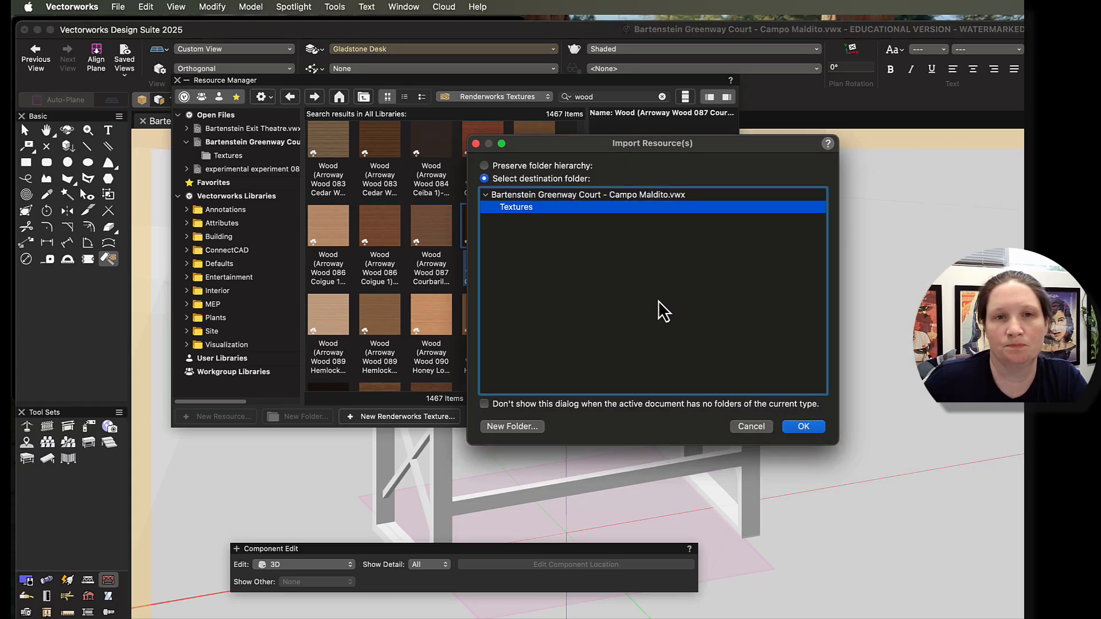
click(803, 426)
click(993, 389)
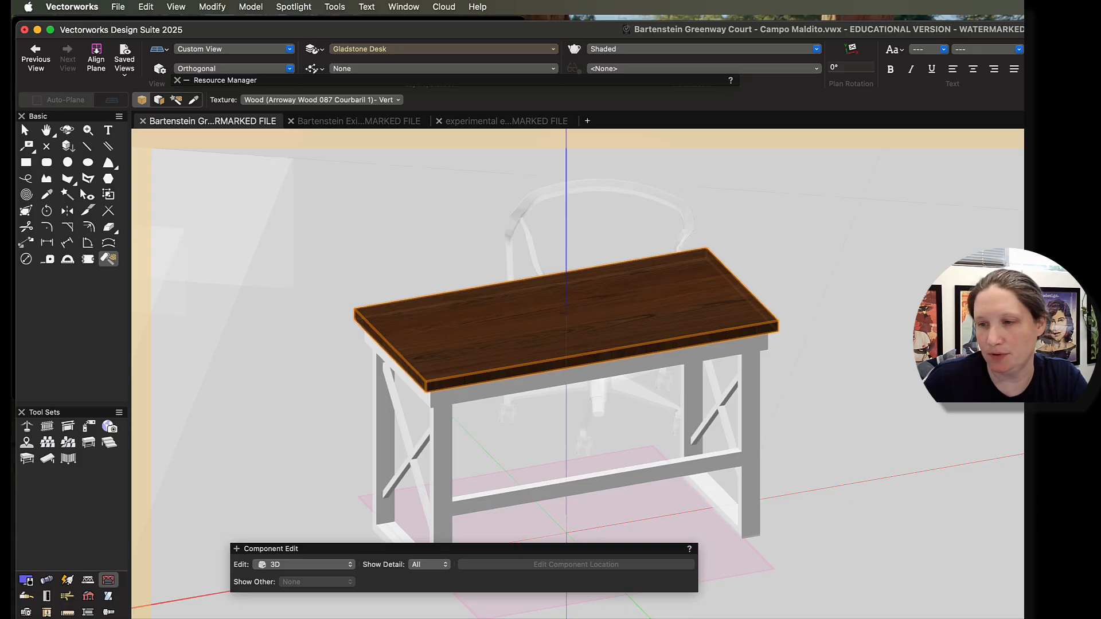
Apply the Courbaril wood texture to the desk's apron, the near end's legs and X-brace, and the long lower crossbar
drag(1100, 618, 1013, 607)
scroll(369, 290, up, 3)
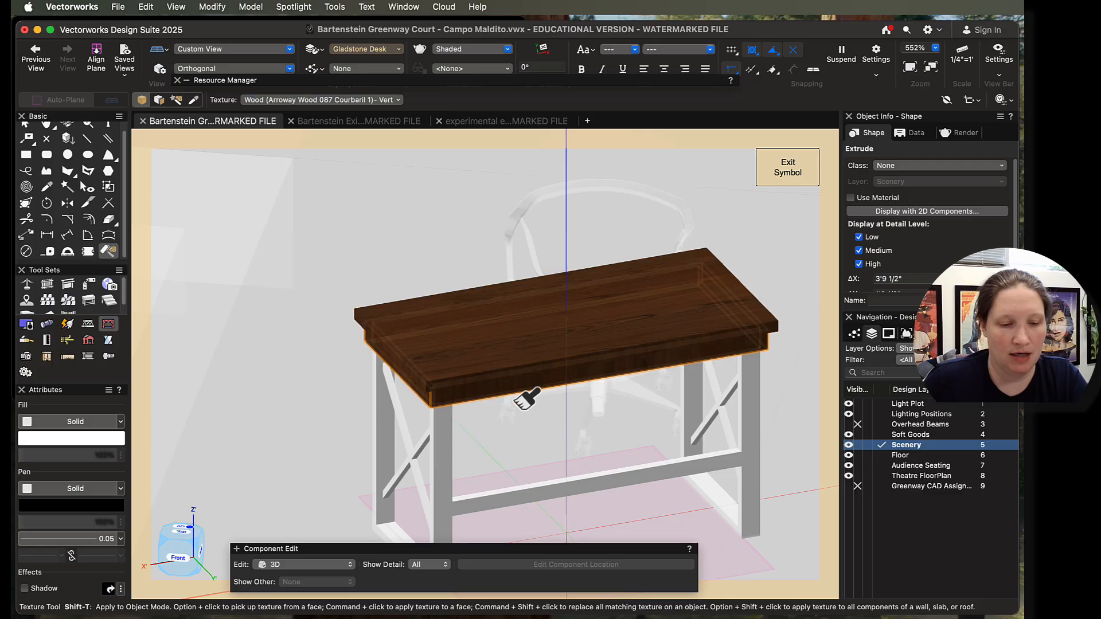
key(super+a)
click(439, 463)
click(404, 436)
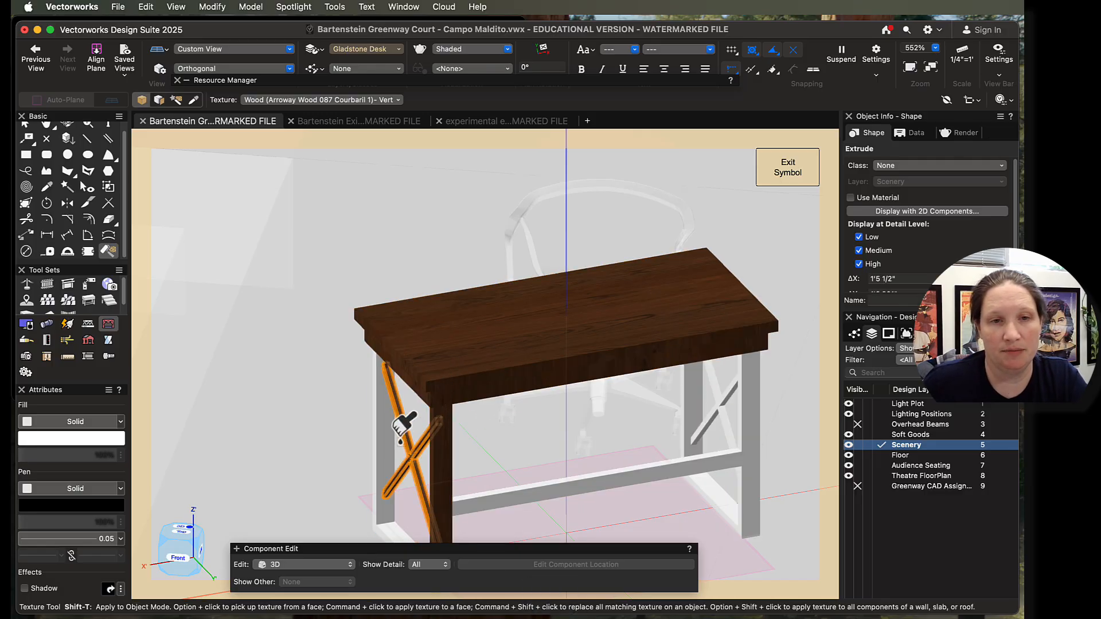
click(378, 398)
click(486, 499)
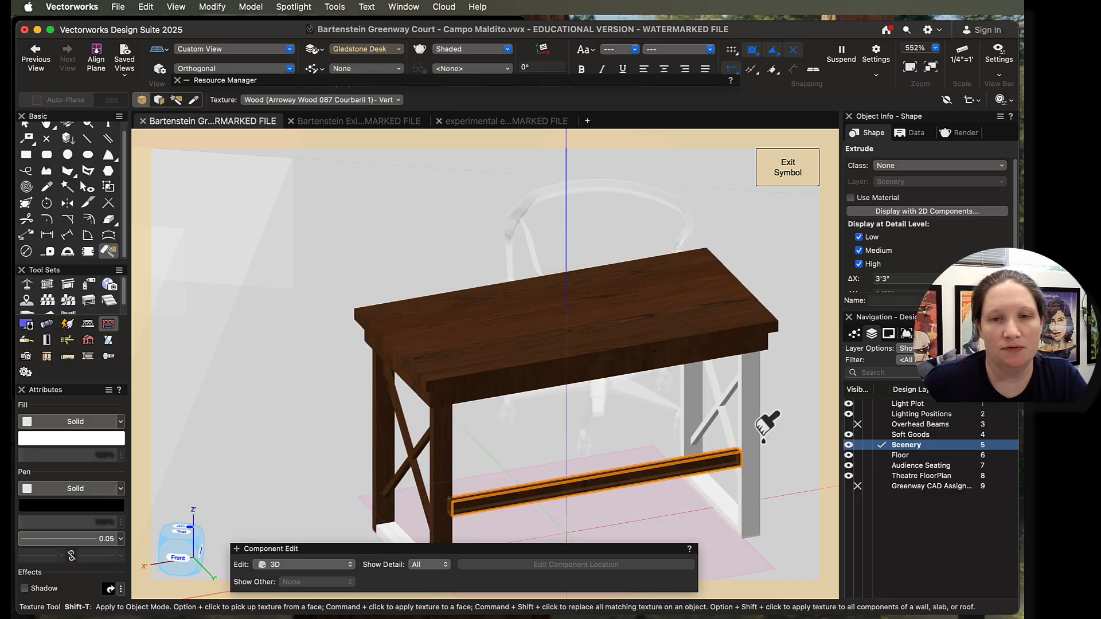
Apply the Courbaril wood texture to the desk's remaining legs and X-brace at the opposite end and to both bottom rails
click(756, 438)
click(725, 414)
click(695, 402)
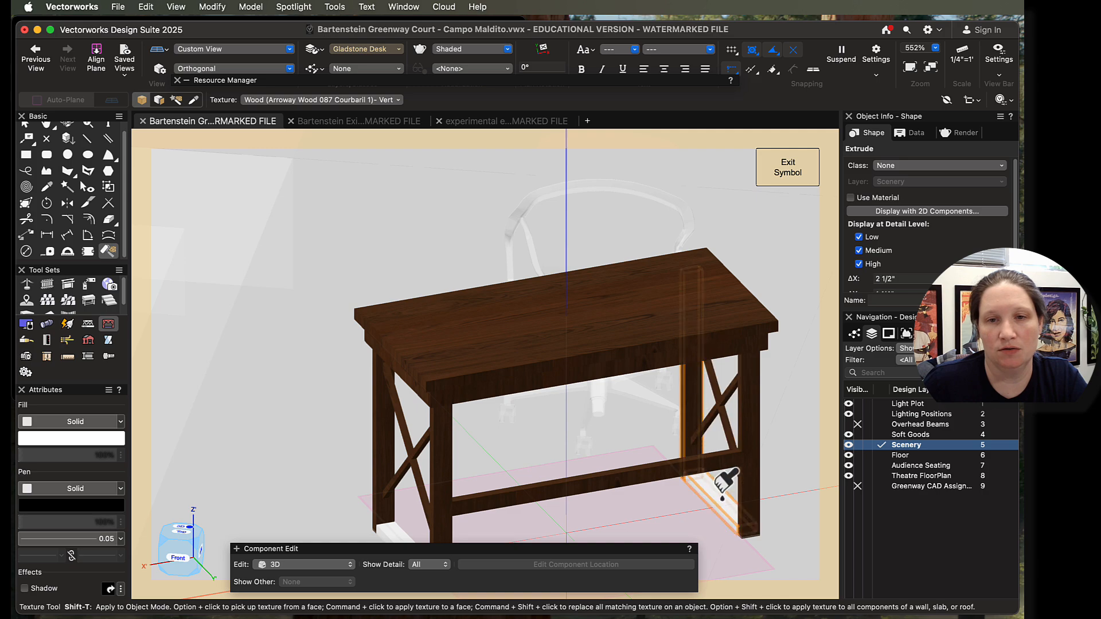
click(721, 491)
click(404, 536)
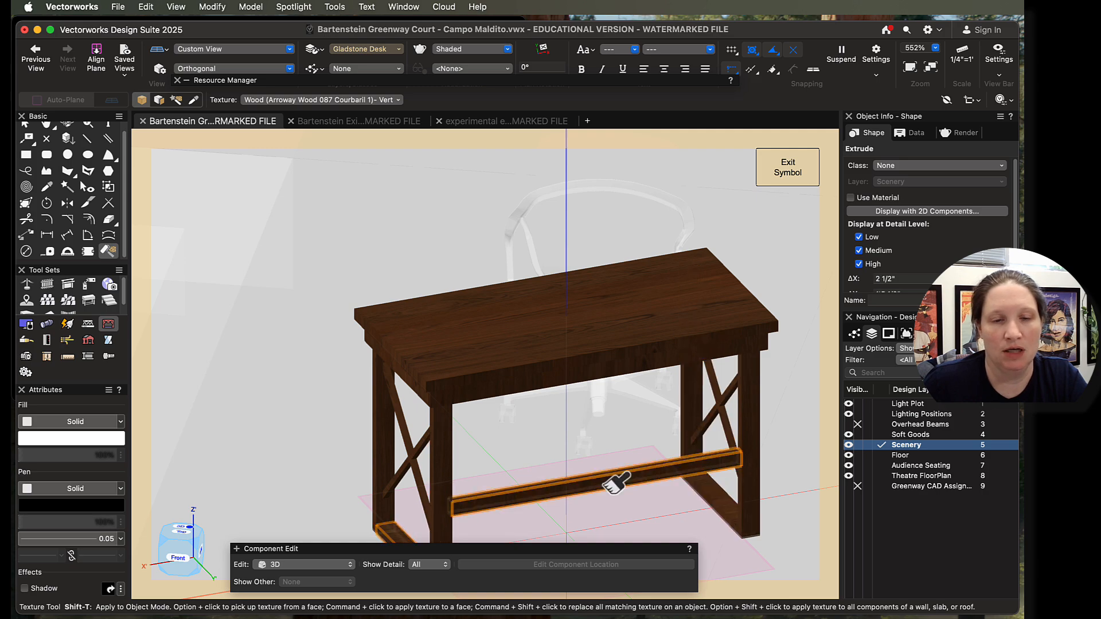
Examine the desk's crossbar, legs and bottom rails up close for parts missing the wood texture
scroll(559, 437, down, 2)
middle_drag(605, 456, 518, 388)
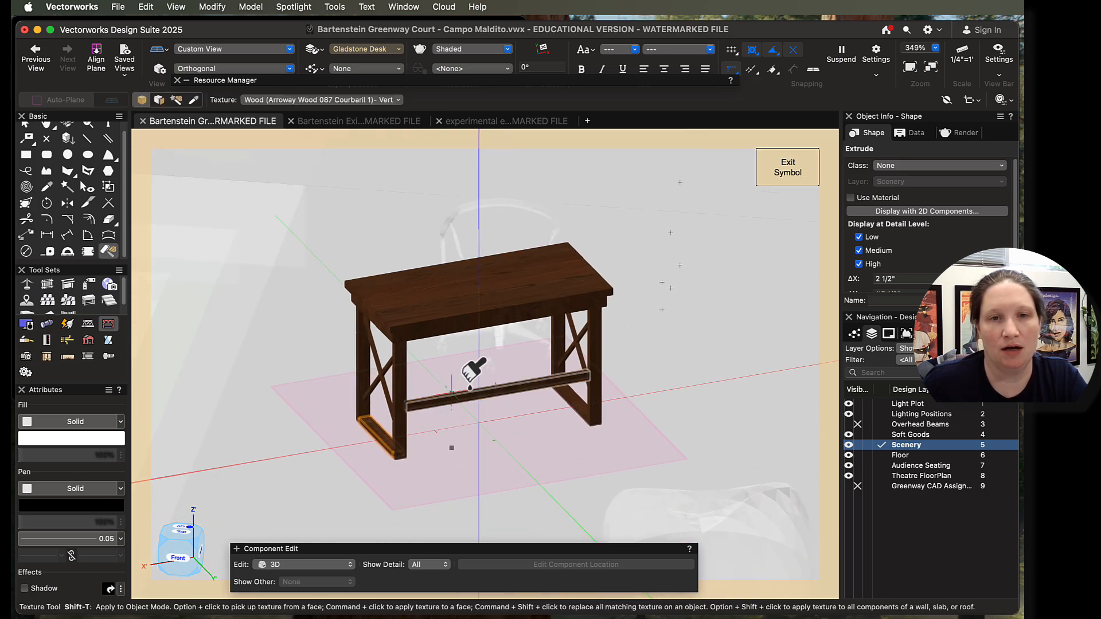
scroll(494, 378, up, 3)
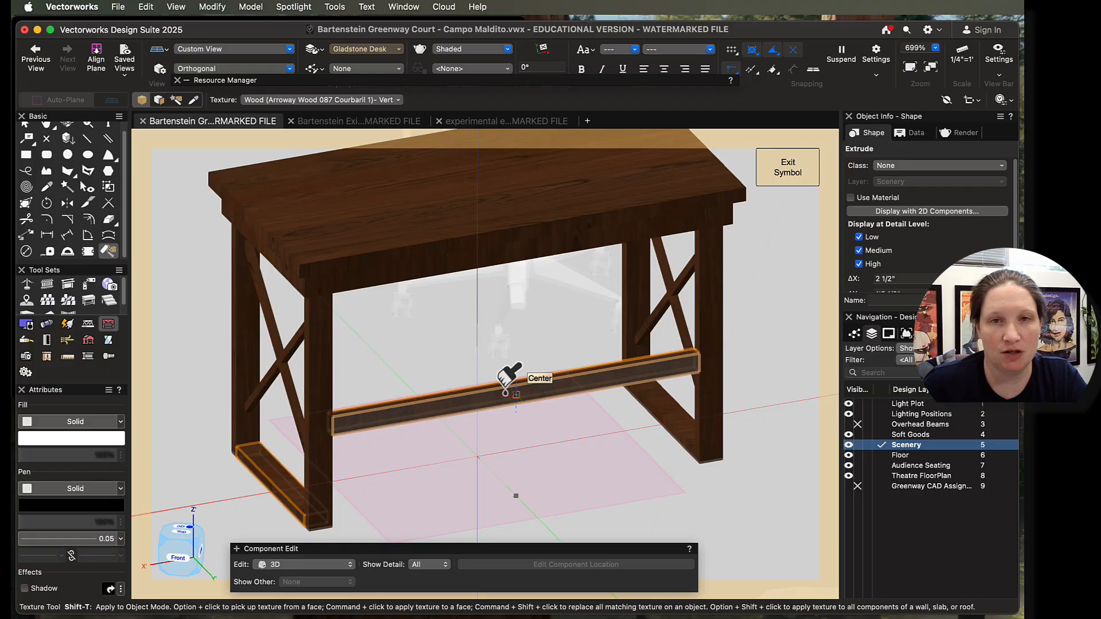
click(504, 394)
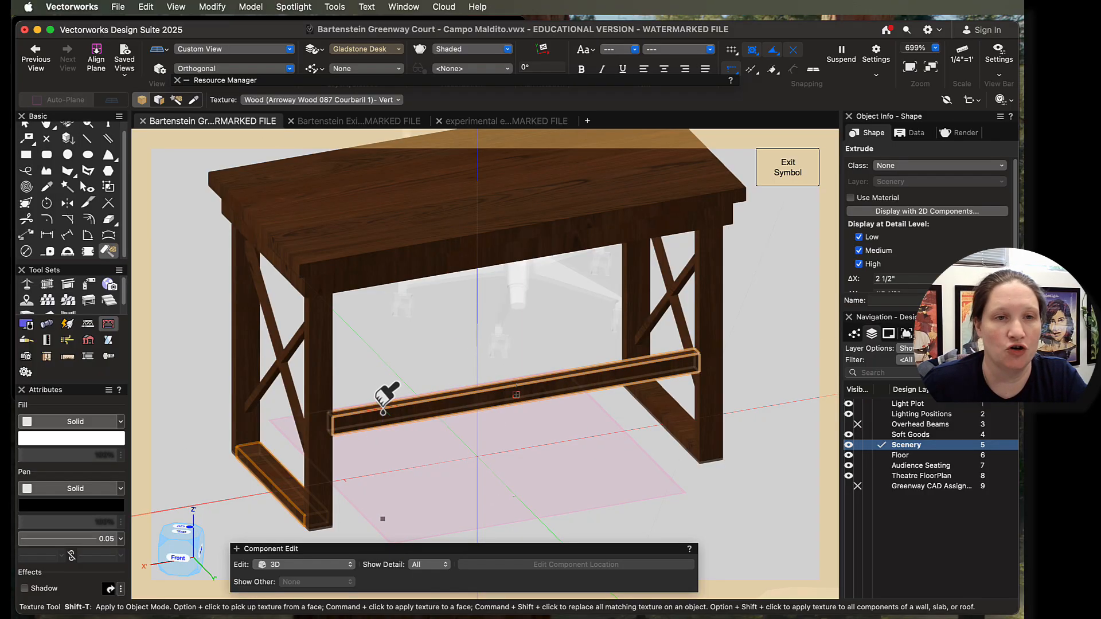
scroll(489, 346, down, 3)
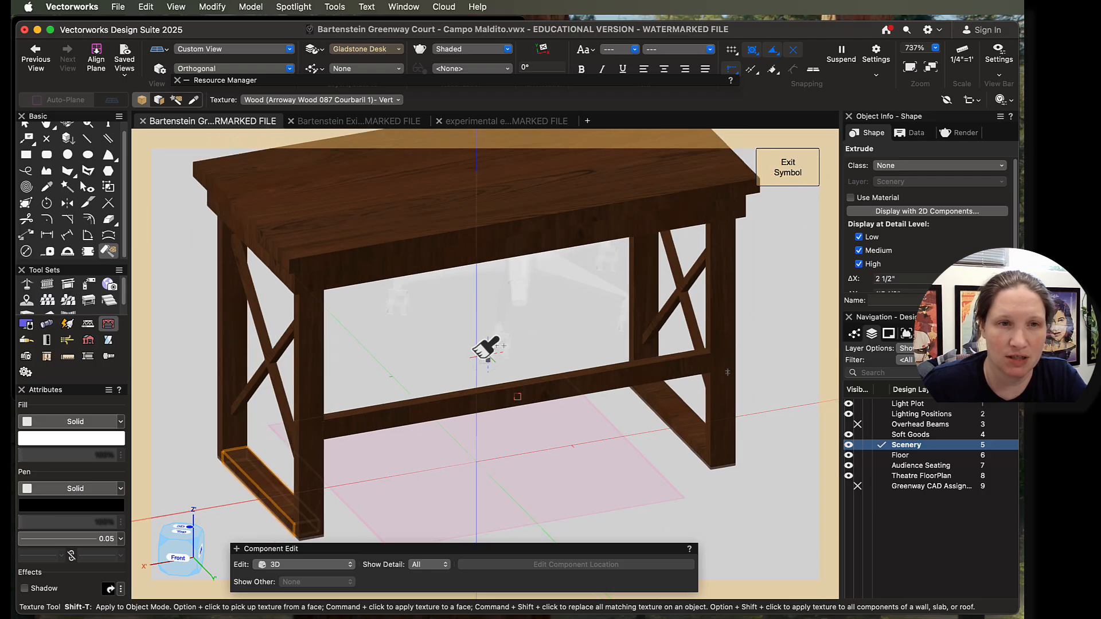
scroll(488, 347, up, 1)
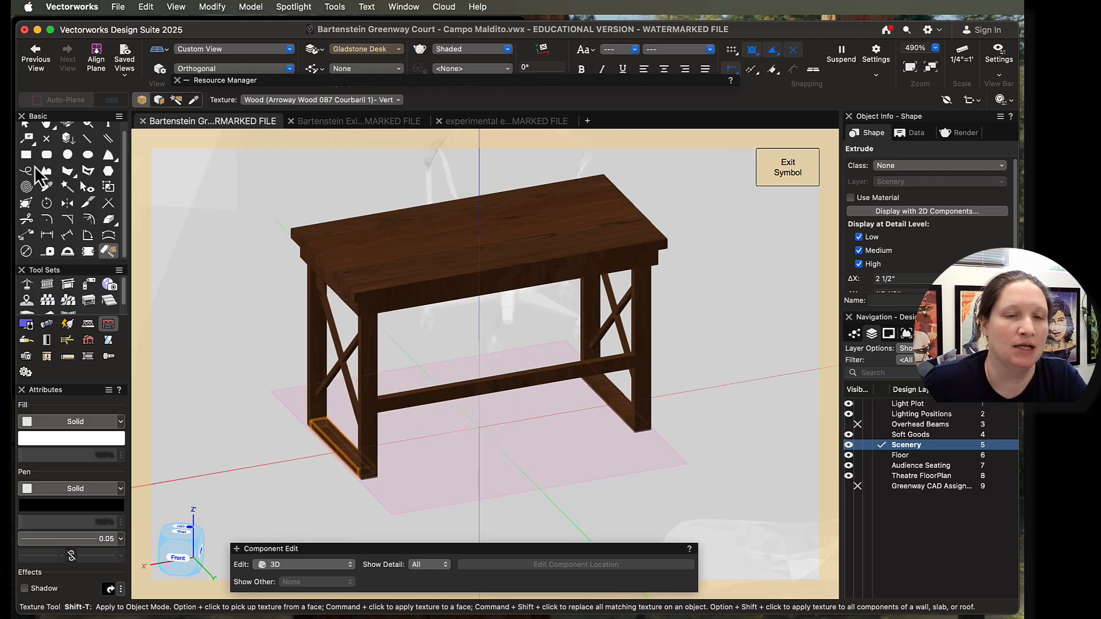
scroll(483, 341, up, 5)
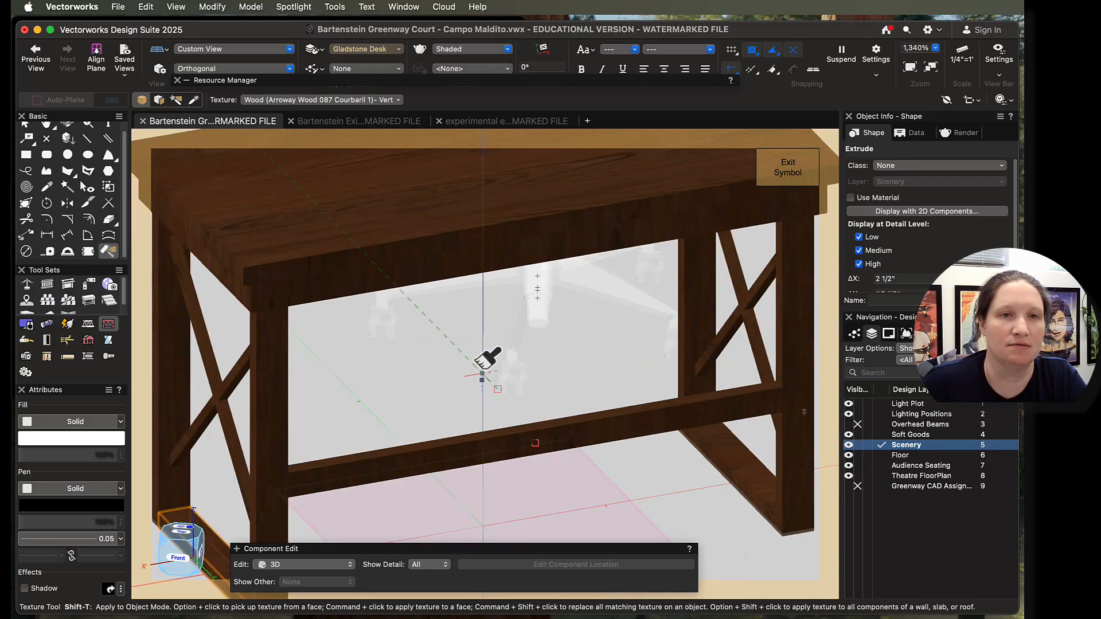
scroll(482, 362, down, 4)
Inspect the wood-textured desk from a lower angle with the Flyover tool, and return to the Selection tool
key(shift+c)
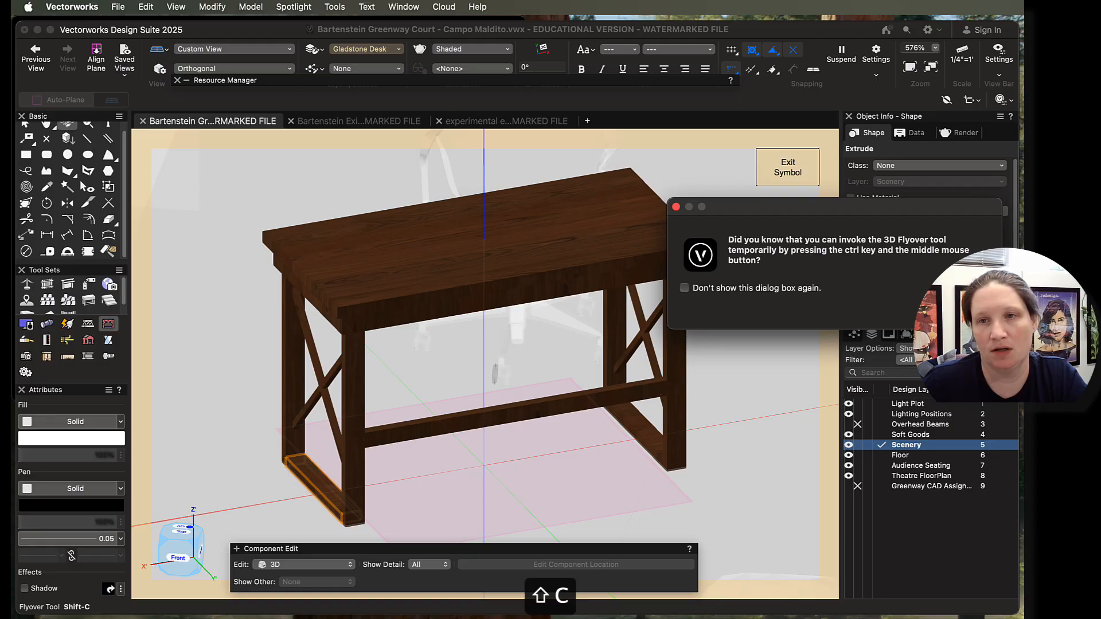
key(Return)
drag(580, 397, 618, 356)
drag(667, 350, 562, 371)
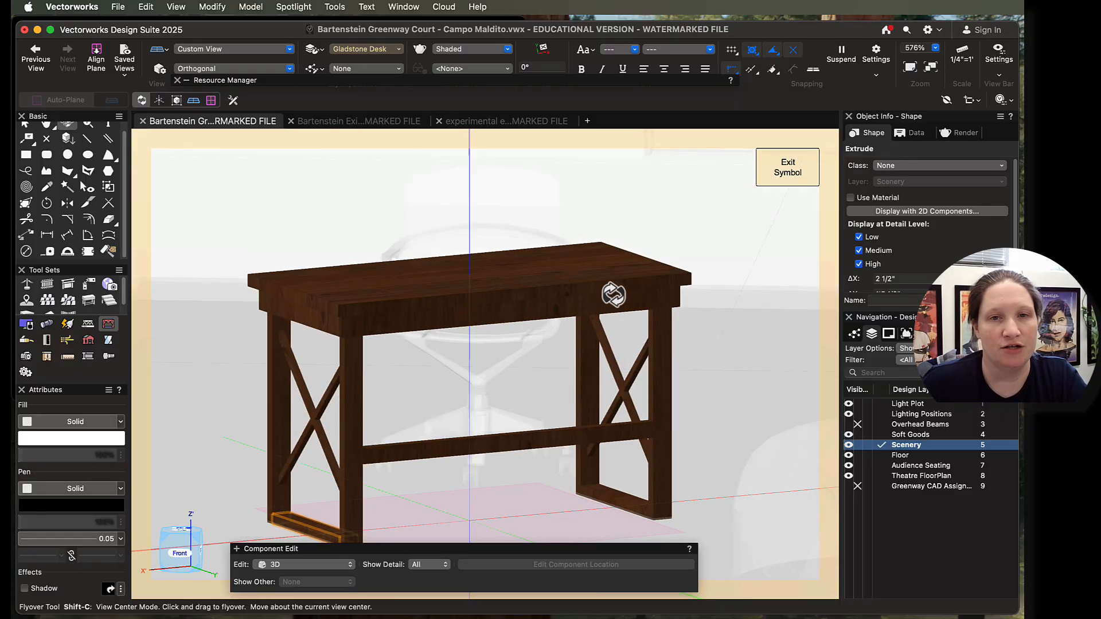
scroll(22, 137, up, 1)
click(25, 130)
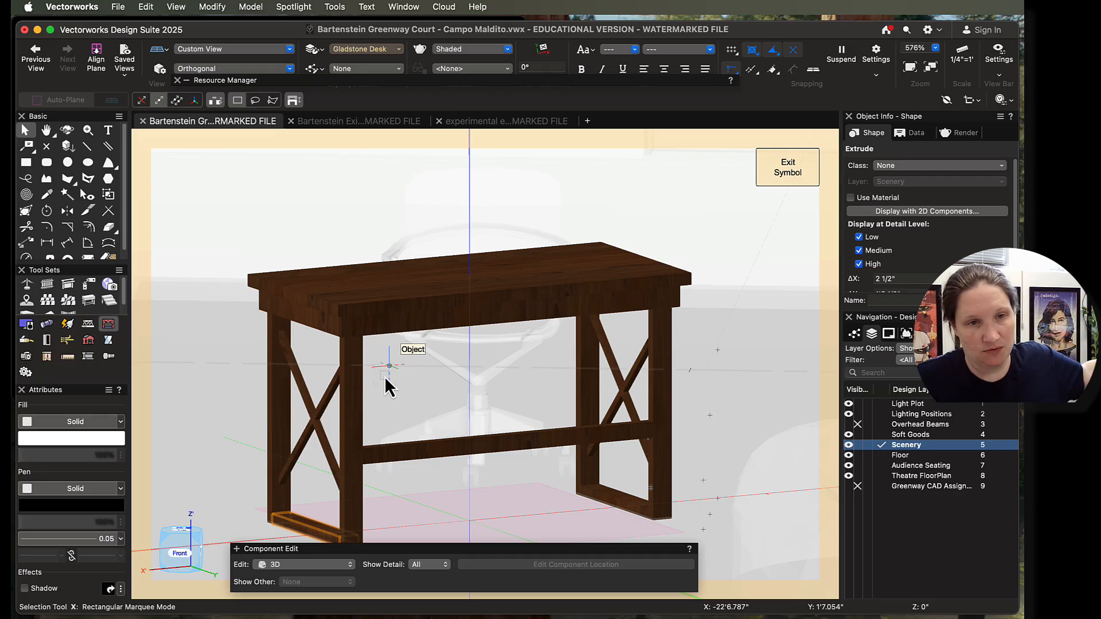
click(465, 447)
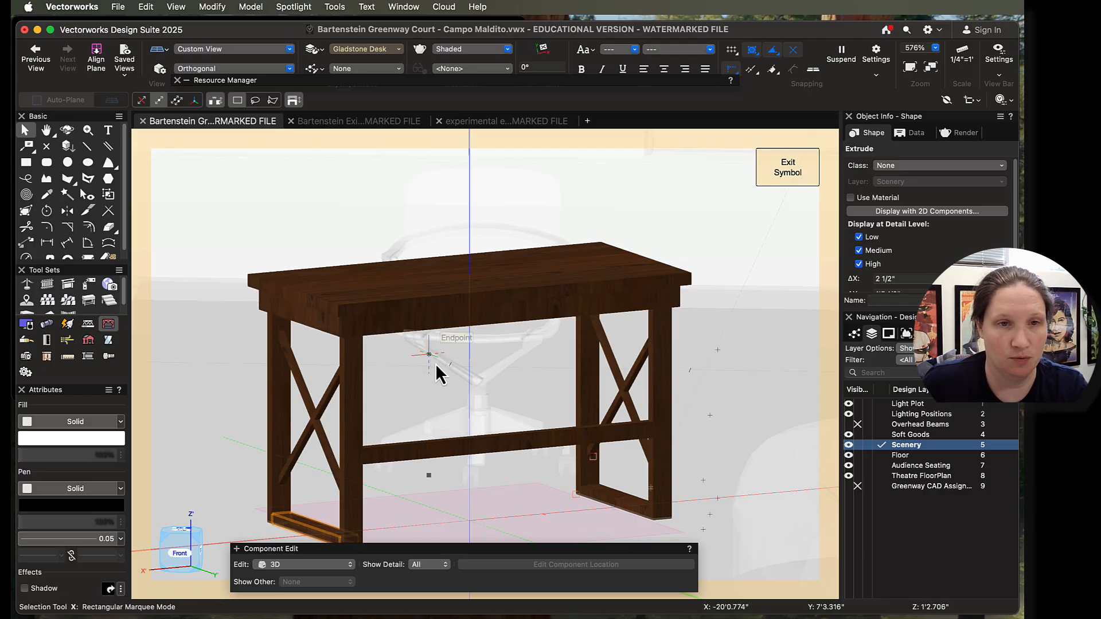
scroll(434, 364, up, 1)
scroll(434, 363, up, 1)
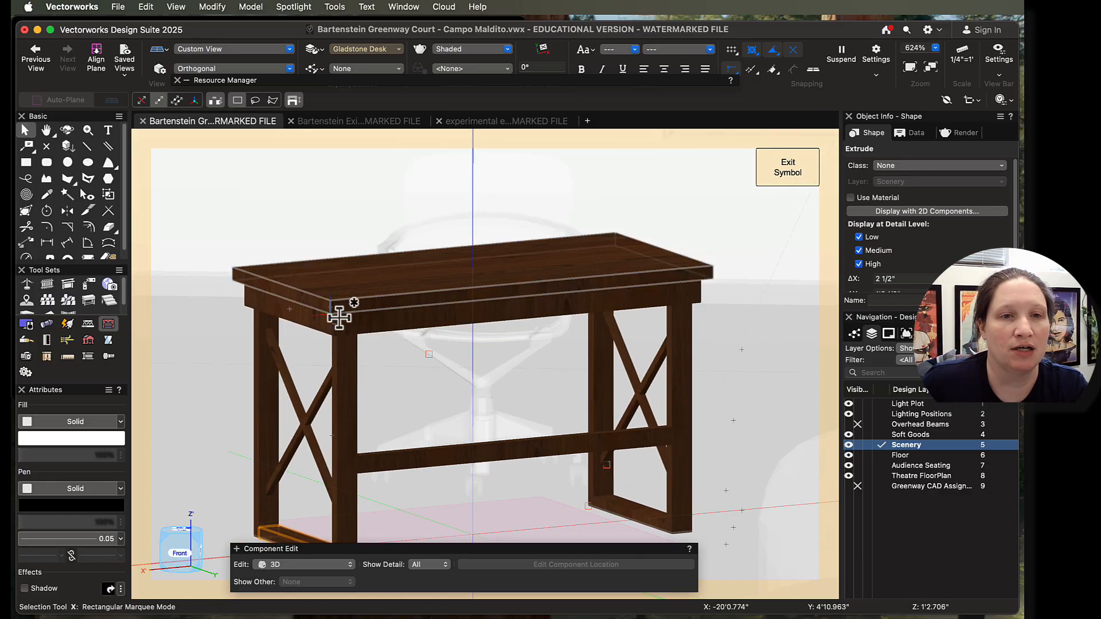
Select the desk's apron and make room to view its full texture and mapping settings
click(374, 325)
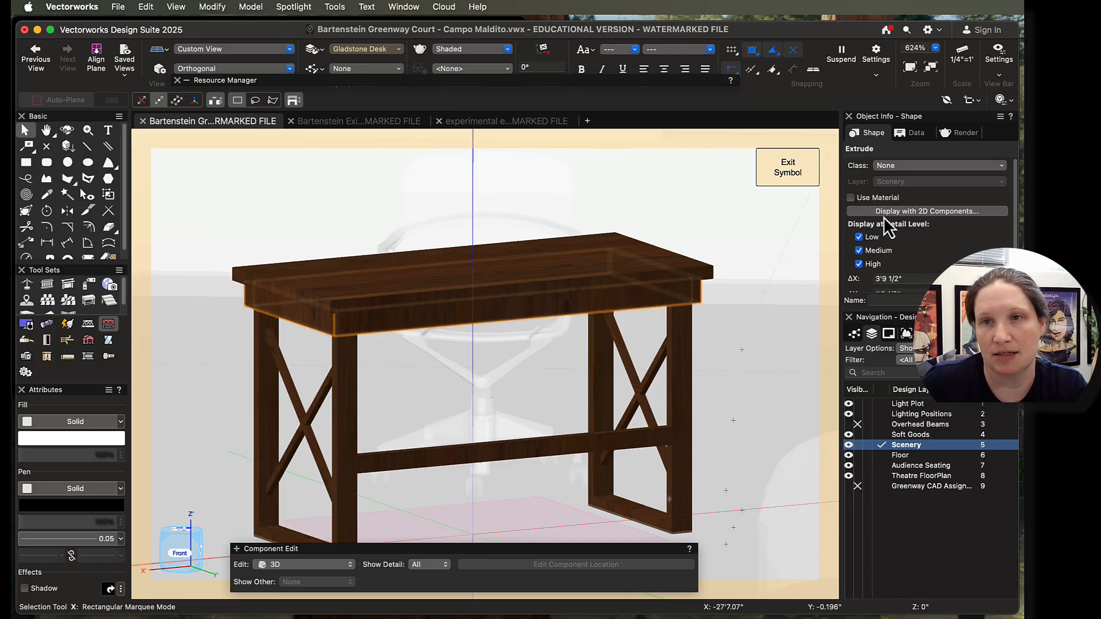
click(963, 134)
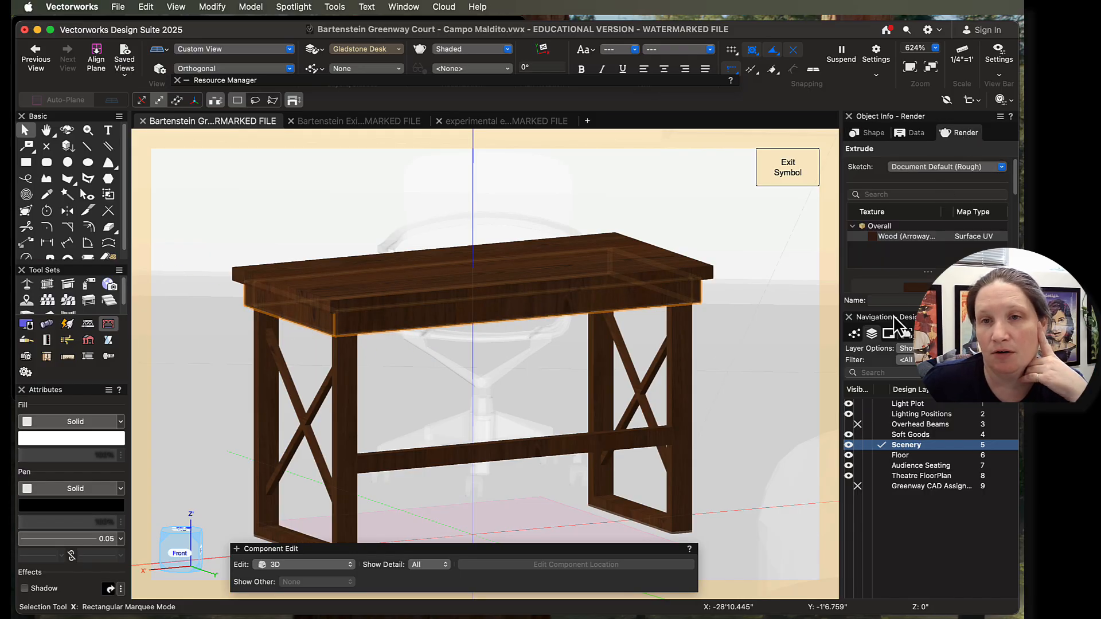
drag(856, 314, 860, 466)
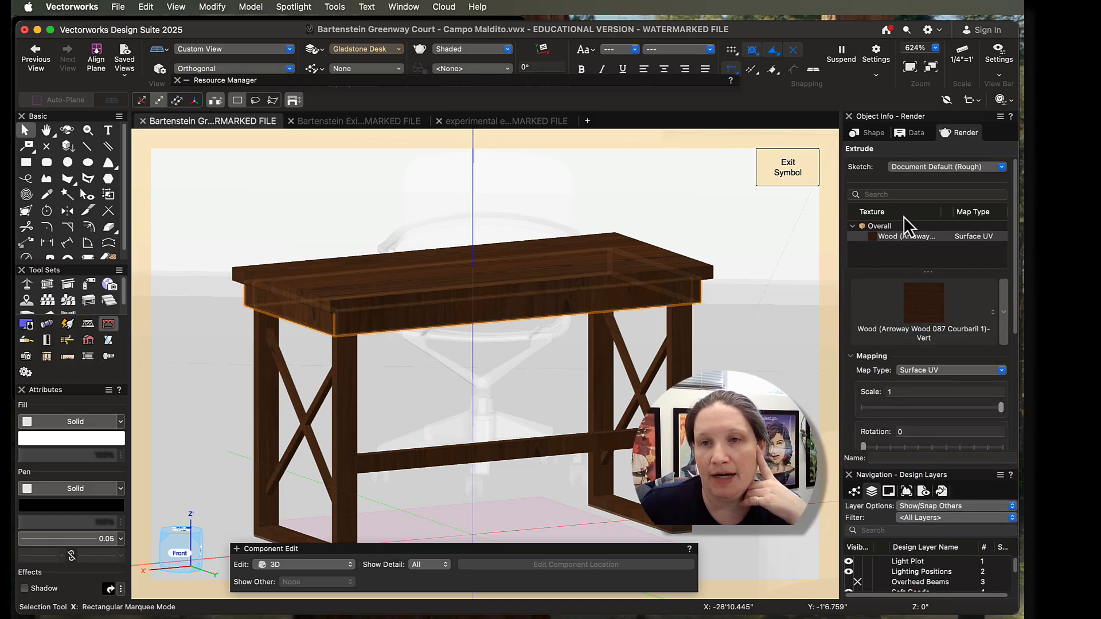
scroll(911, 289, down, 5)
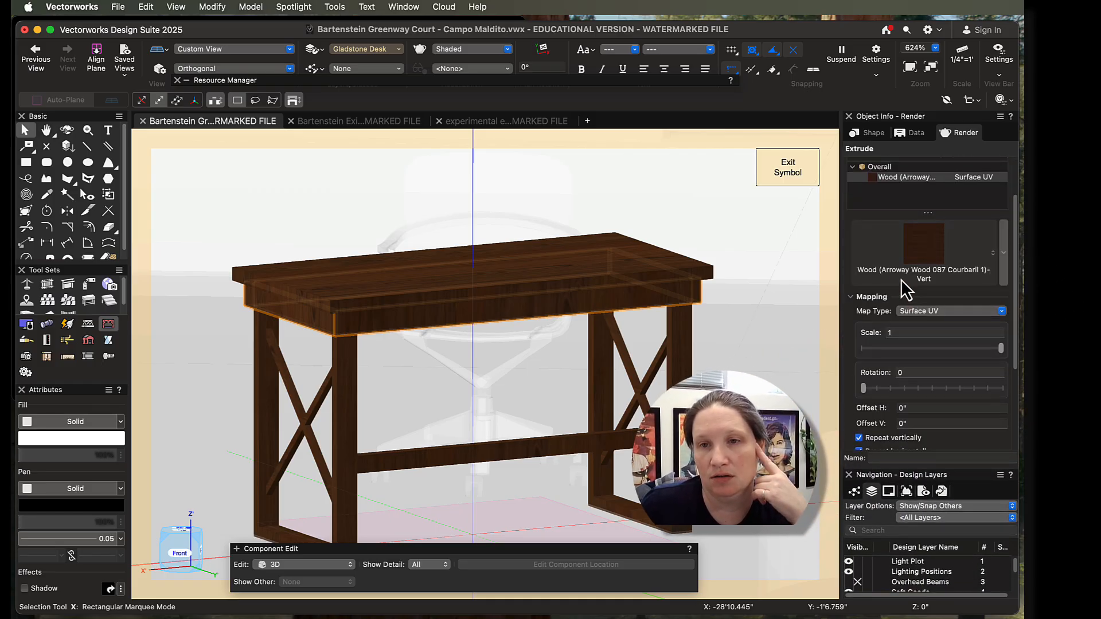
scroll(903, 284, up, 2)
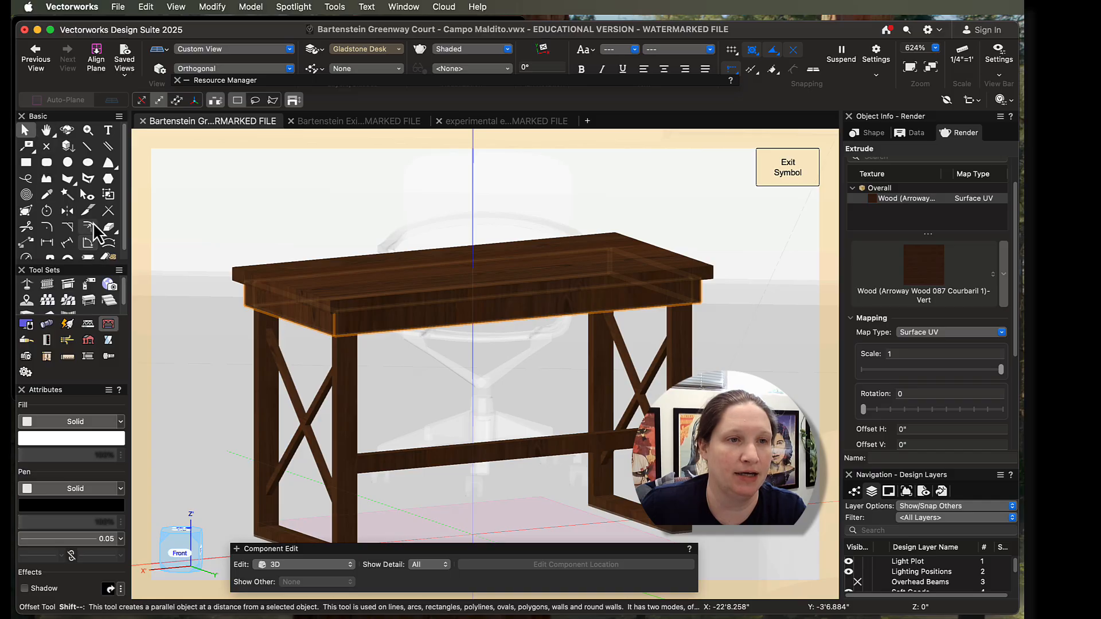
Apply the Dark Gray Paint texture to the apron's front face and near end face with the Texture tool in Apply to Face mode
scroll(69, 218, down, 1)
click(101, 251)
click(157, 99)
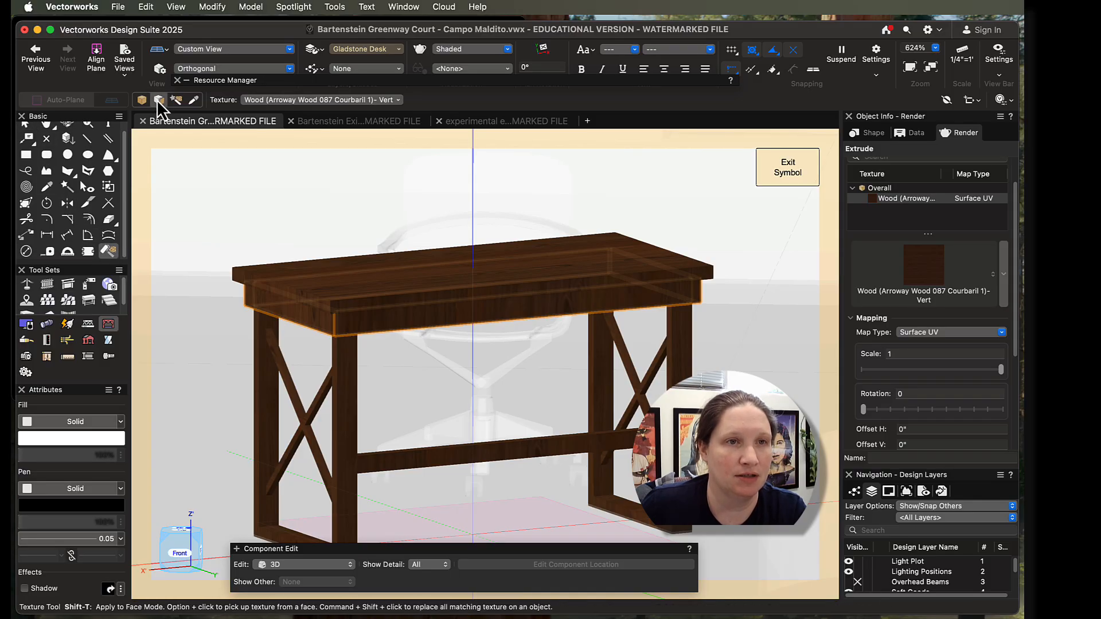
click(319, 100)
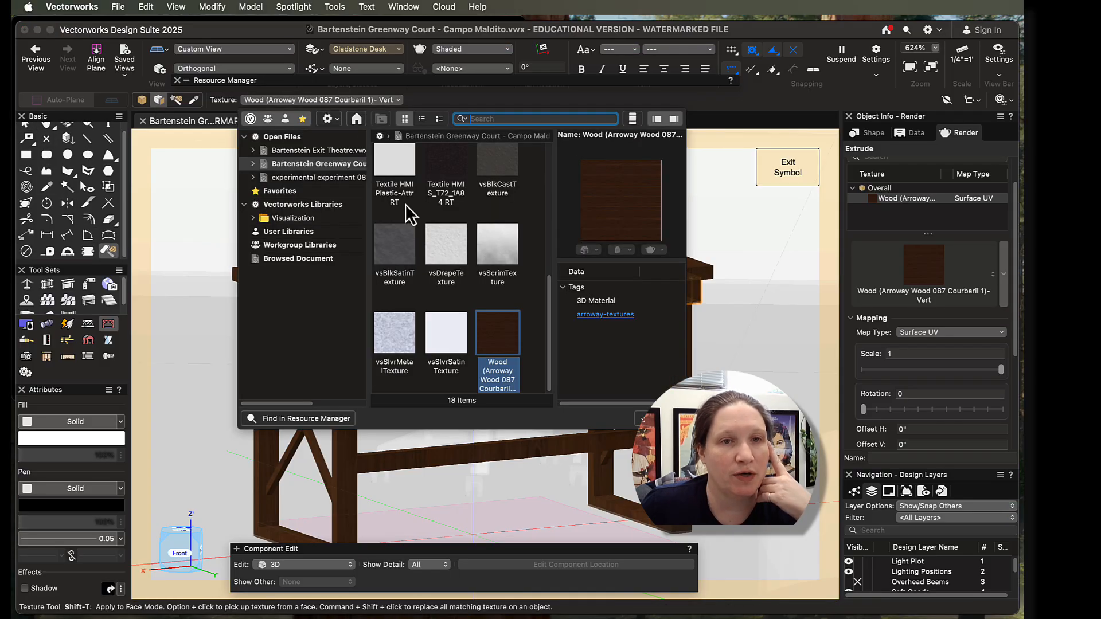
scroll(404, 247, up, 5)
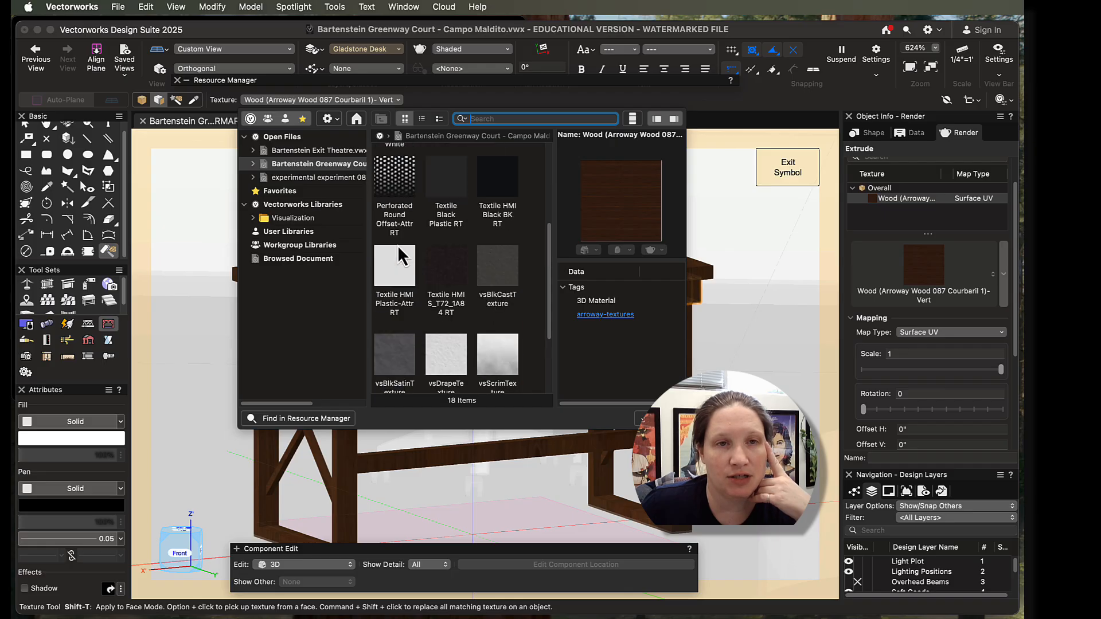
click(392, 165)
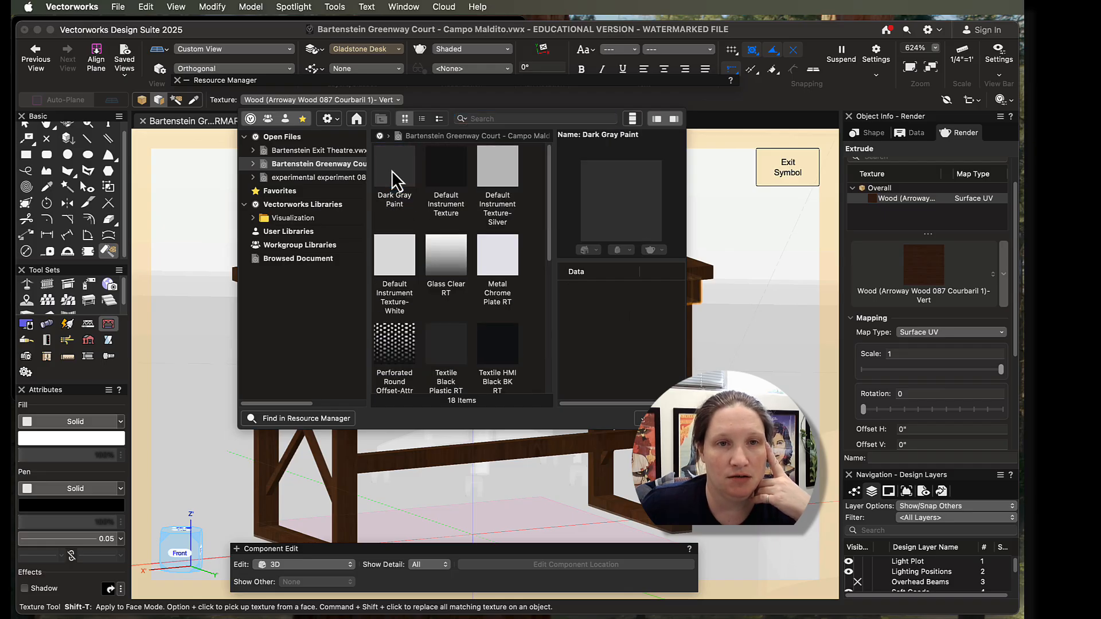
double_click(391, 170)
click(409, 317)
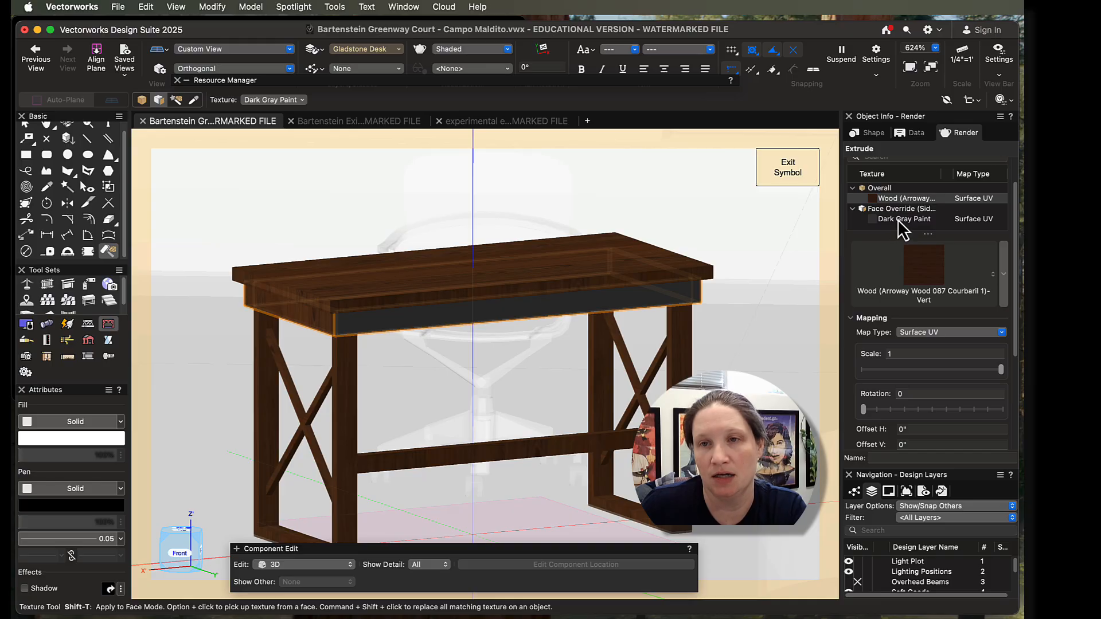
click(315, 326)
Apply Dark Gray Paint to the apron's back face and remaining end face, using Flyover to reach them
scroll(914, 218, down, 3)
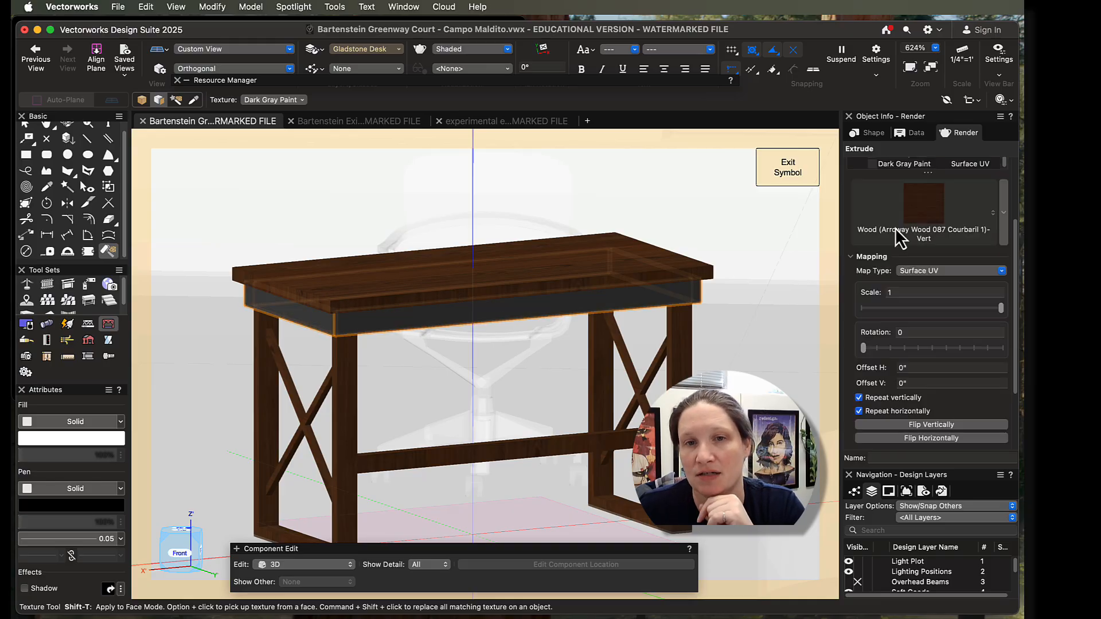
scroll(493, 337, up, 1)
key(shift+c)
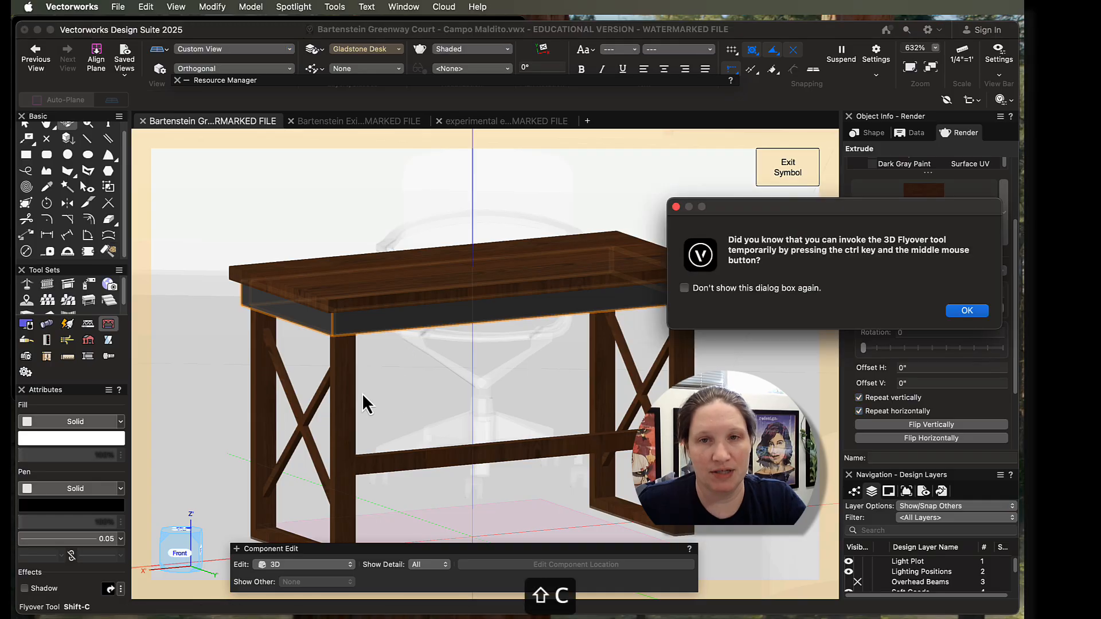
click(966, 310)
drag(614, 336, 385, 337)
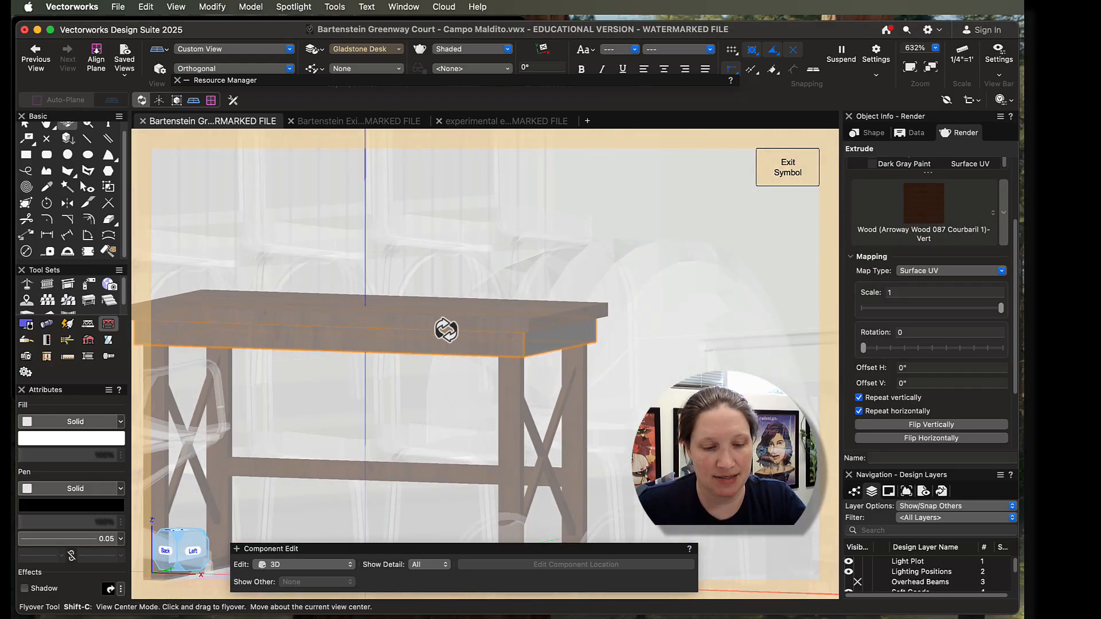
key(shift+t)
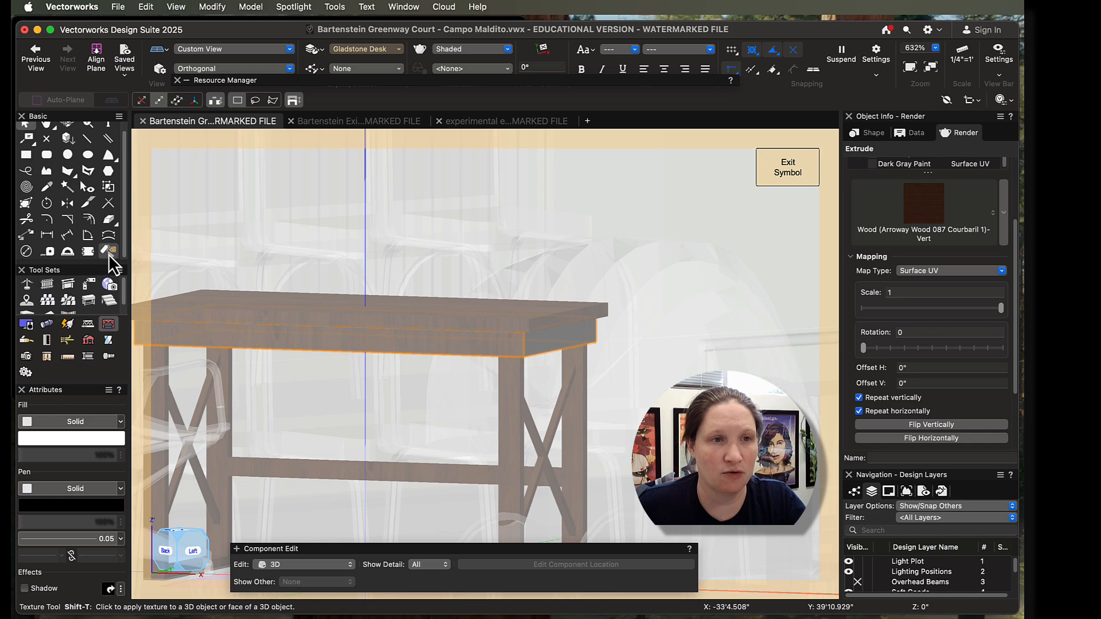
click(283, 339)
key(shift+c)
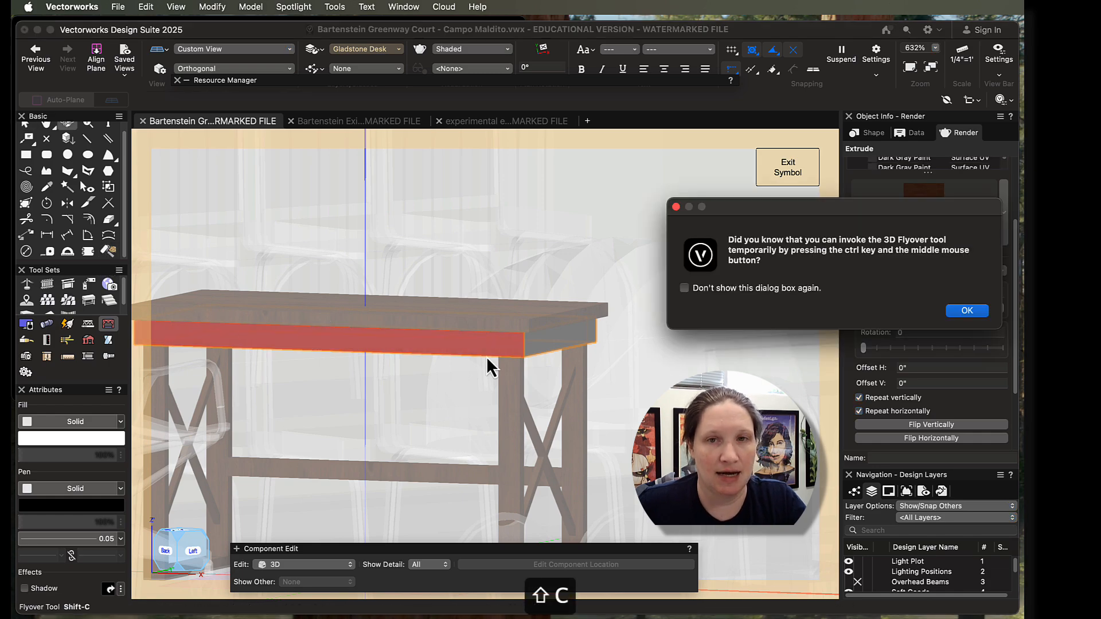
click(966, 310)
drag(344, 401, 461, 410)
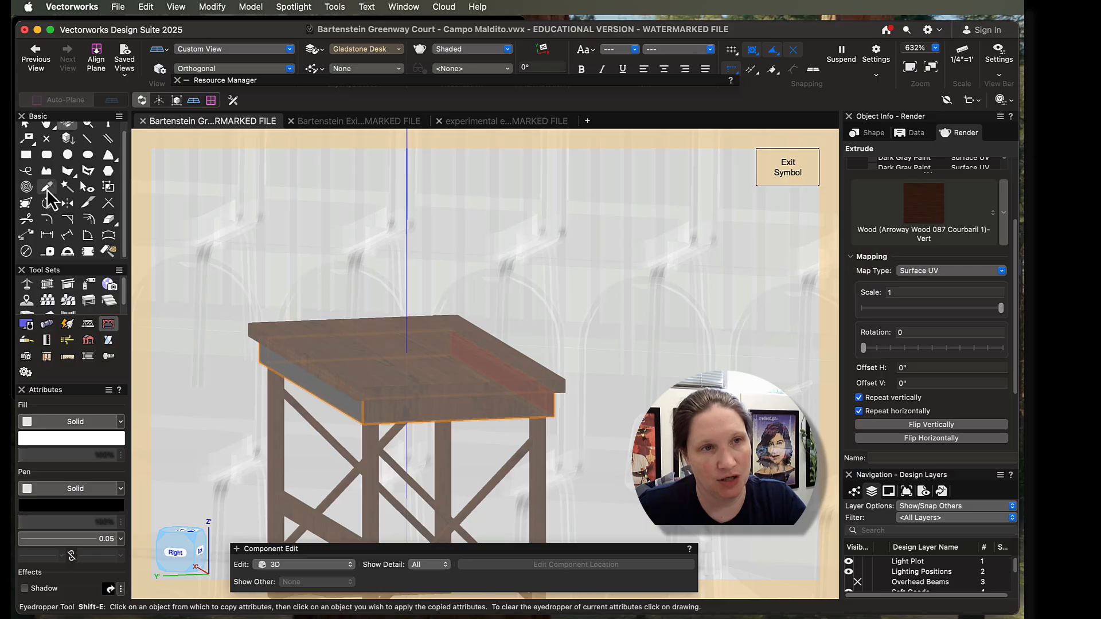
click(108, 251)
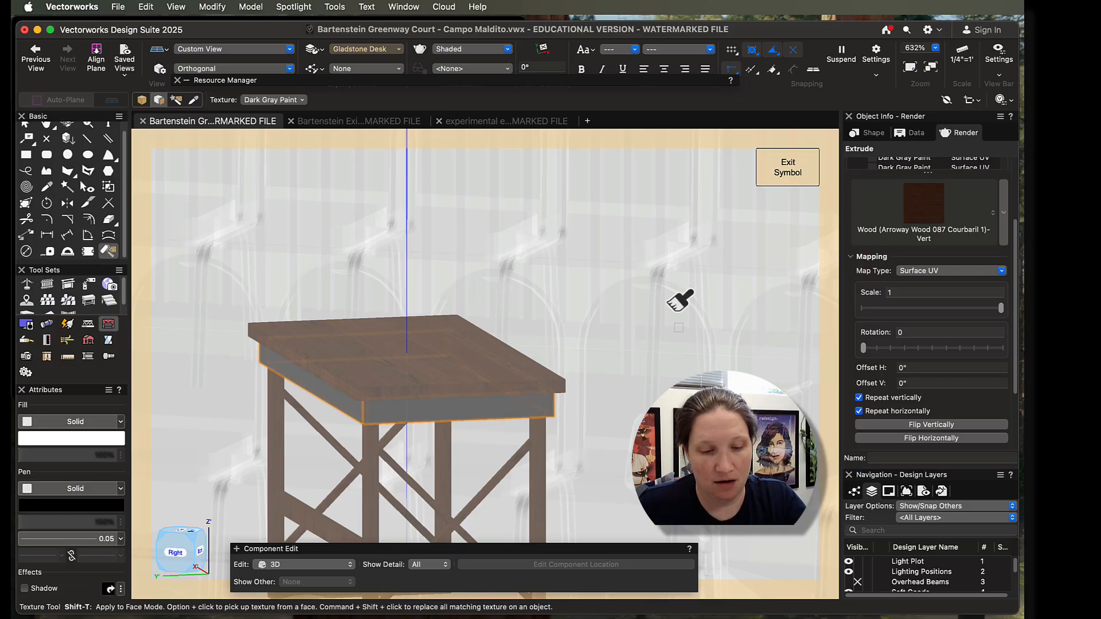
Enlarge the apron's texture list to show all of its face overrides at once
scroll(515, 363, down, 5)
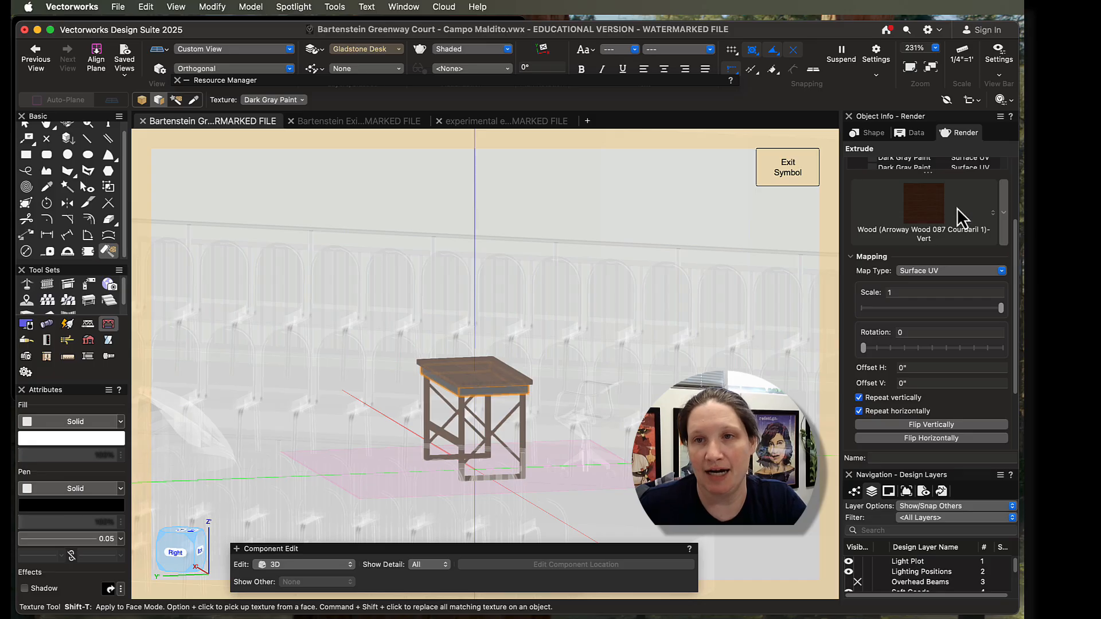
scroll(958, 207, down, 2)
scroll(951, 198, up, 4)
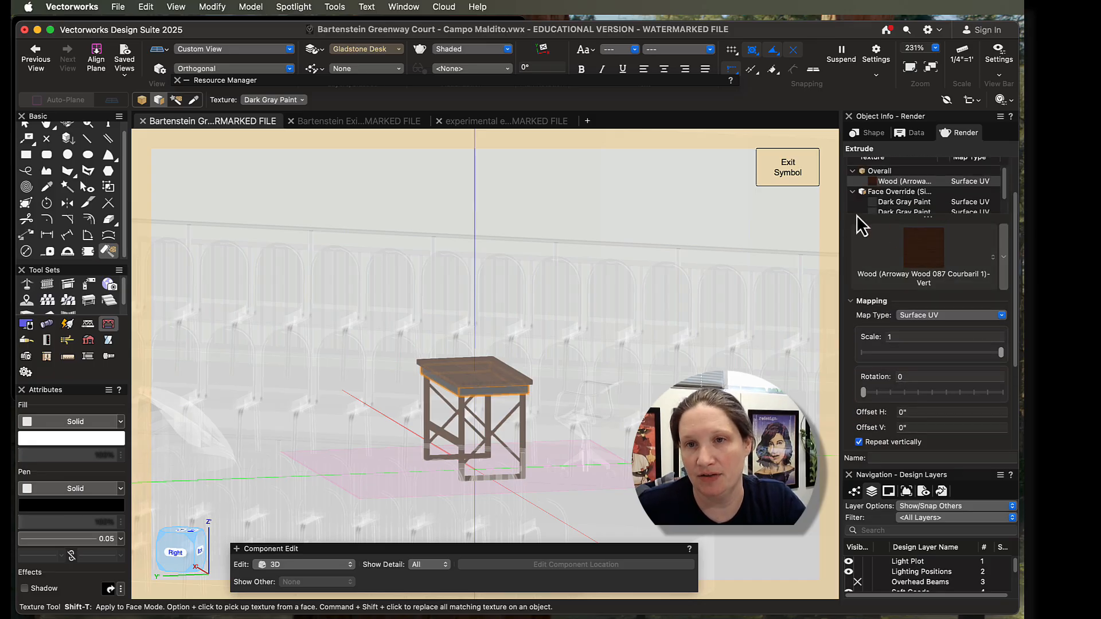
drag(849, 216, 850, 291)
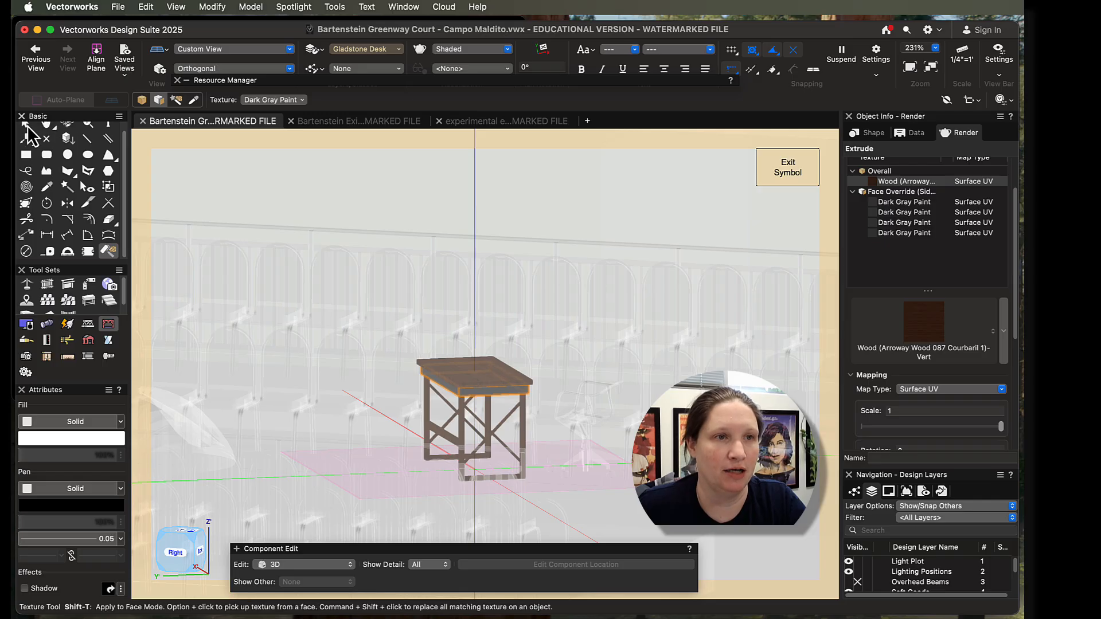
Return to a front view of the desk and highlight the Dark Gray Paint overrides one by one to identify their apron faces
key(shift+c)
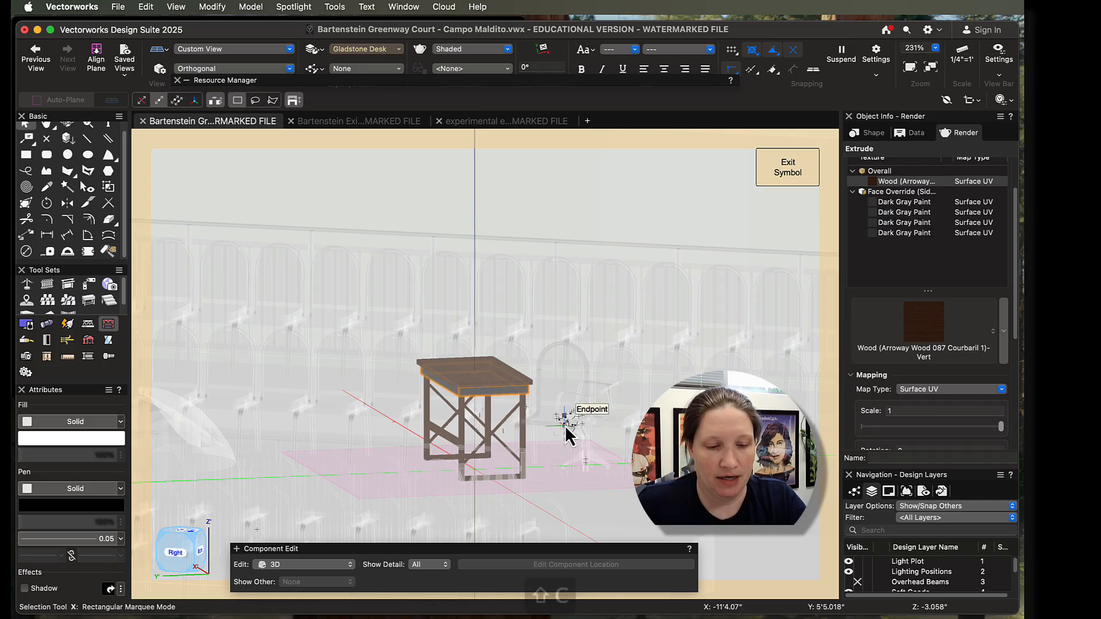
click(971, 315)
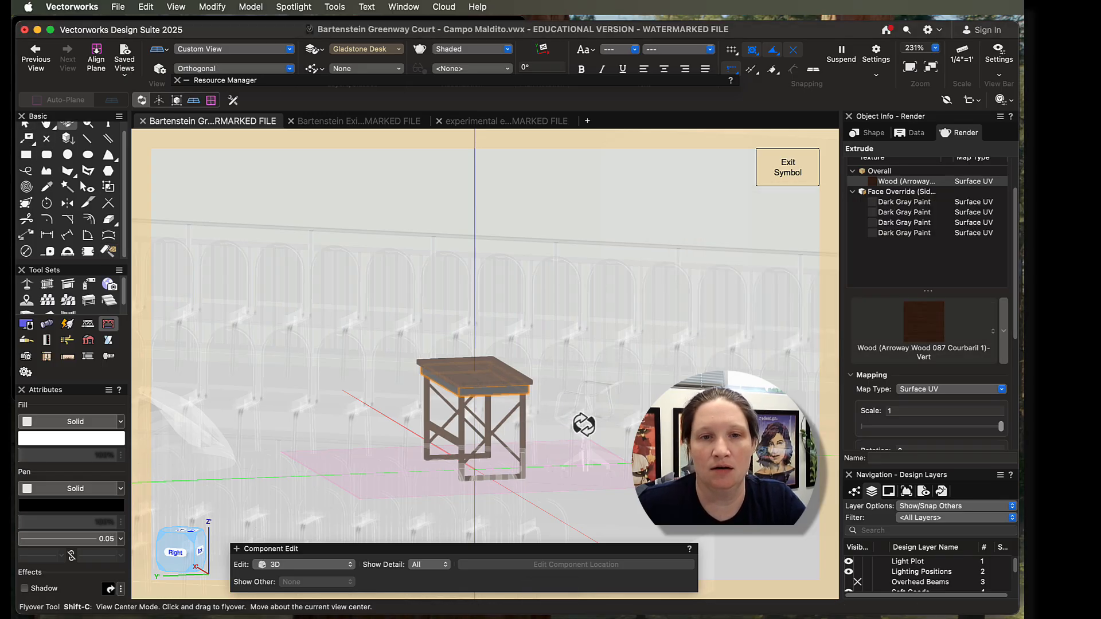
drag(582, 422, 65, 464)
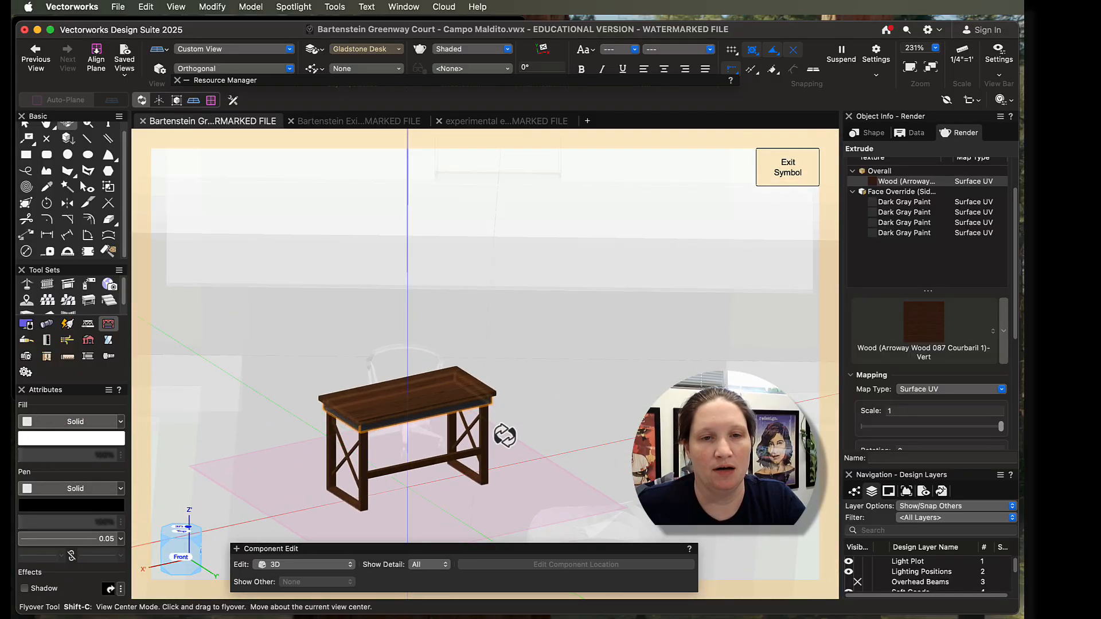
scroll(504, 432, up, 1)
middle_drag(405, 479, 476, 388)
scroll(405, 376, up, 1)
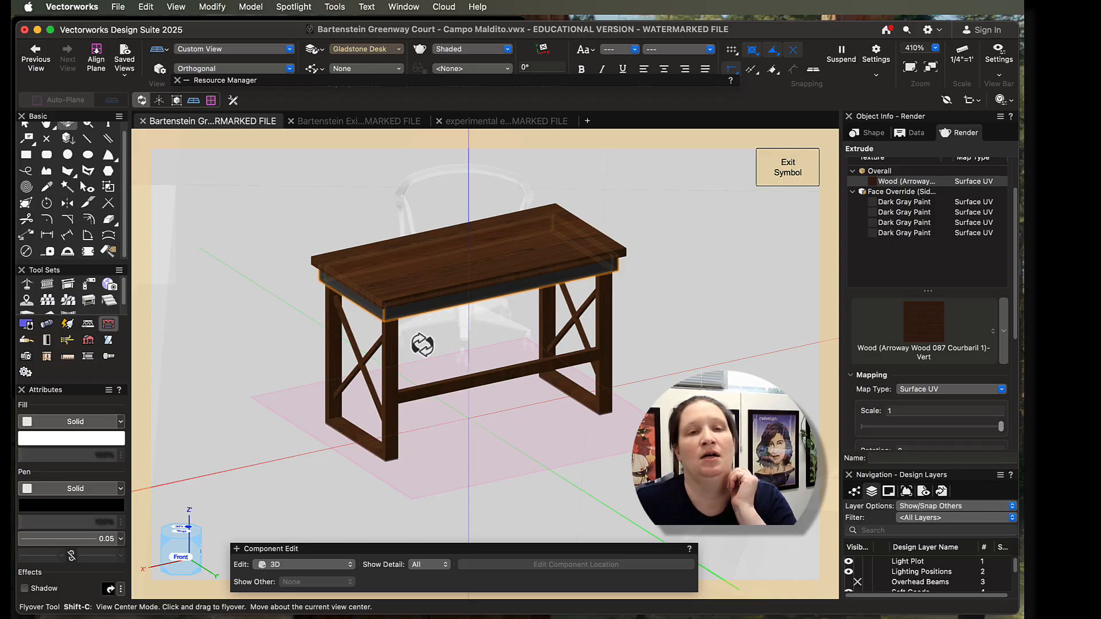
scroll(508, 289, up, 2)
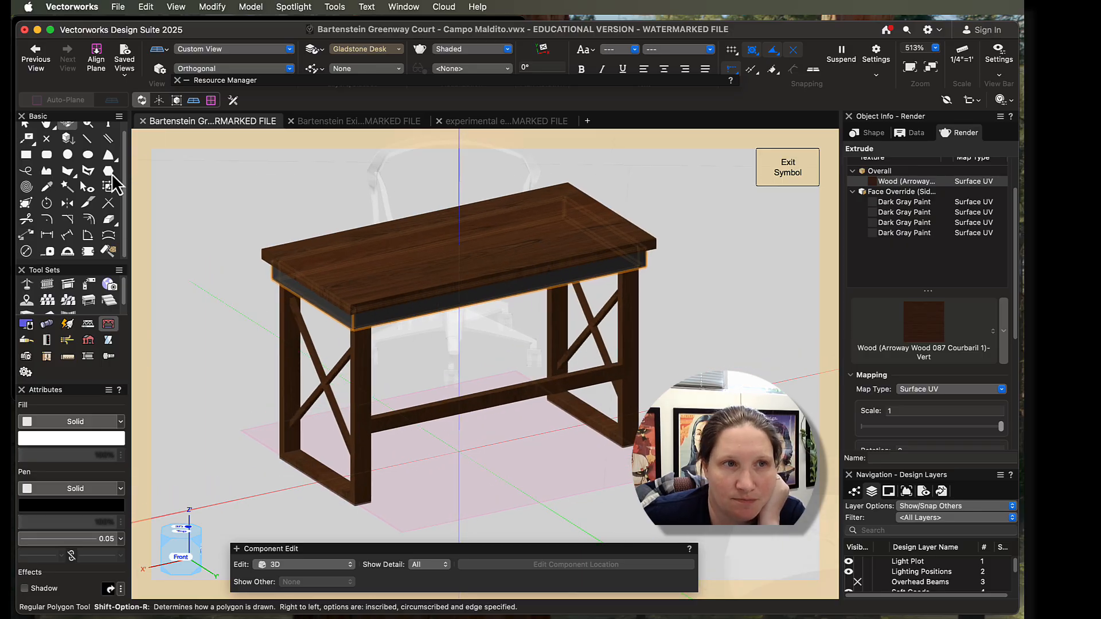
click(928, 212)
click(917, 223)
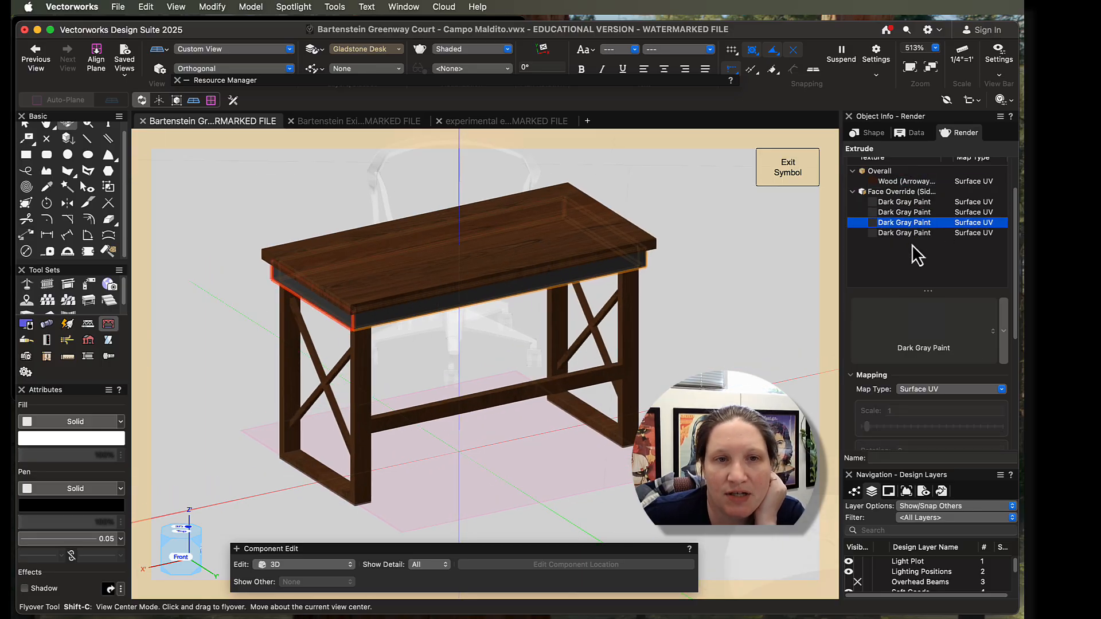
click(905, 233)
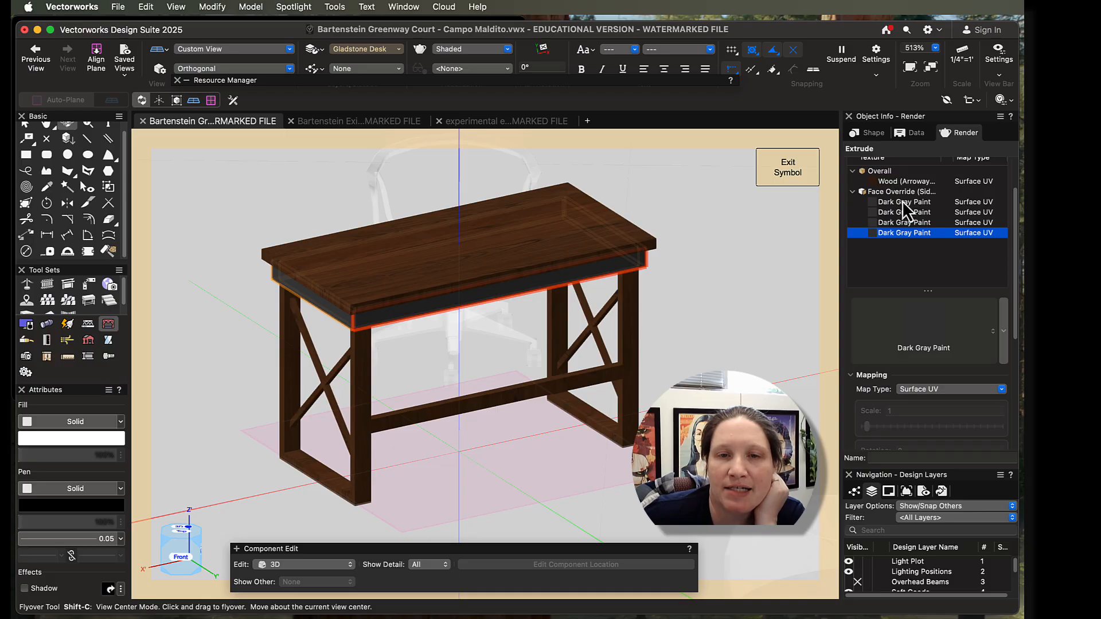
click(903, 202)
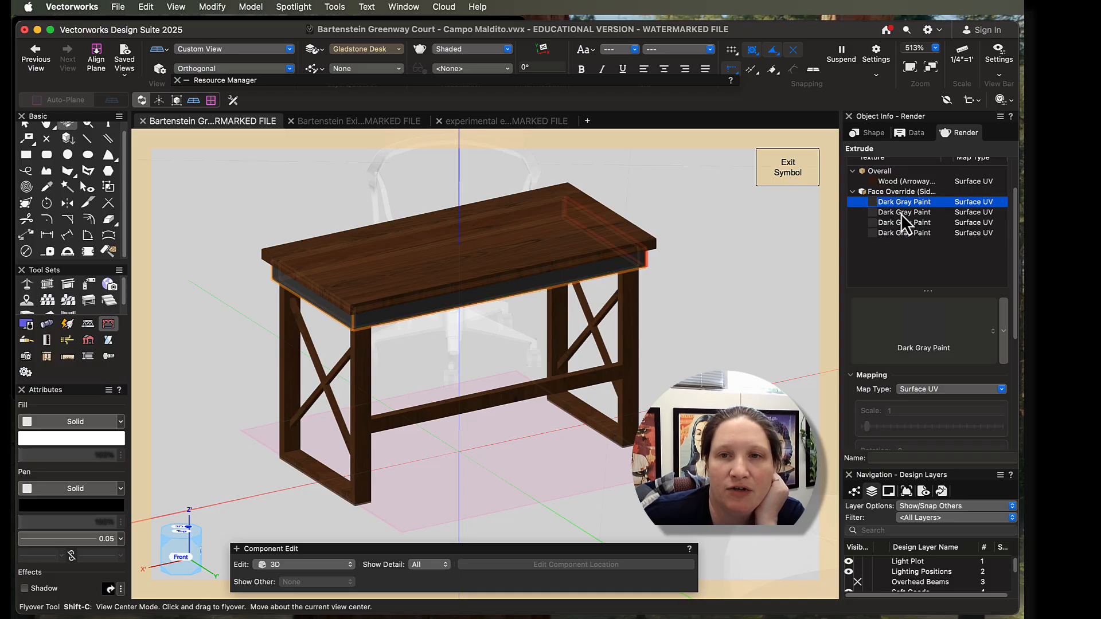
click(900, 213)
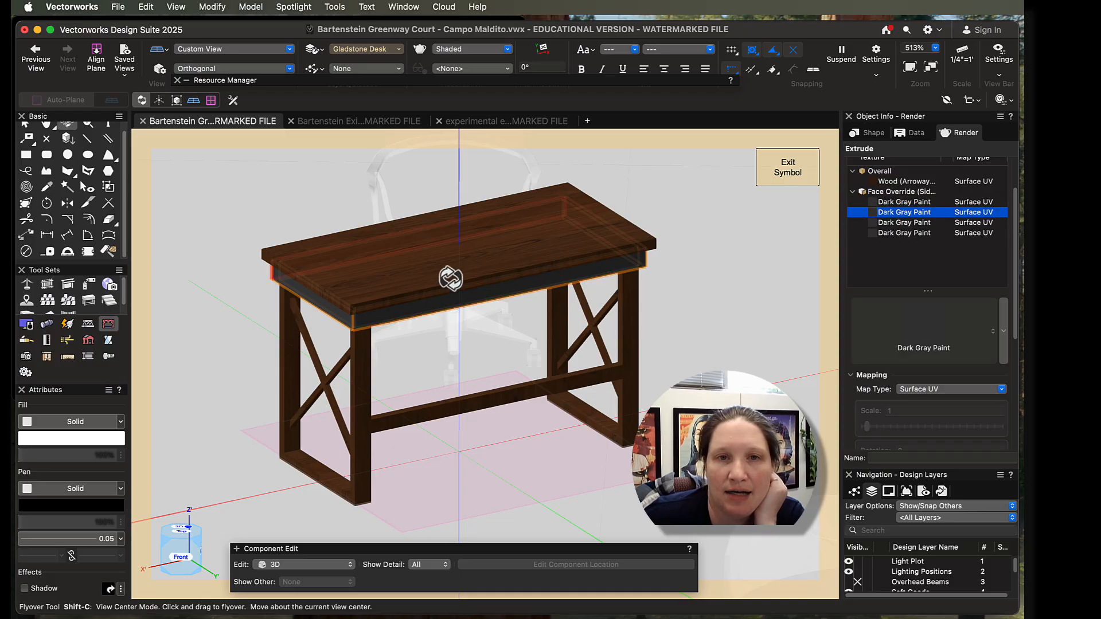
click(897, 225)
Replace the front apron face's Dark Gray Paint override with the Courbaril wood texture and bring up its mapping settings
click(900, 233)
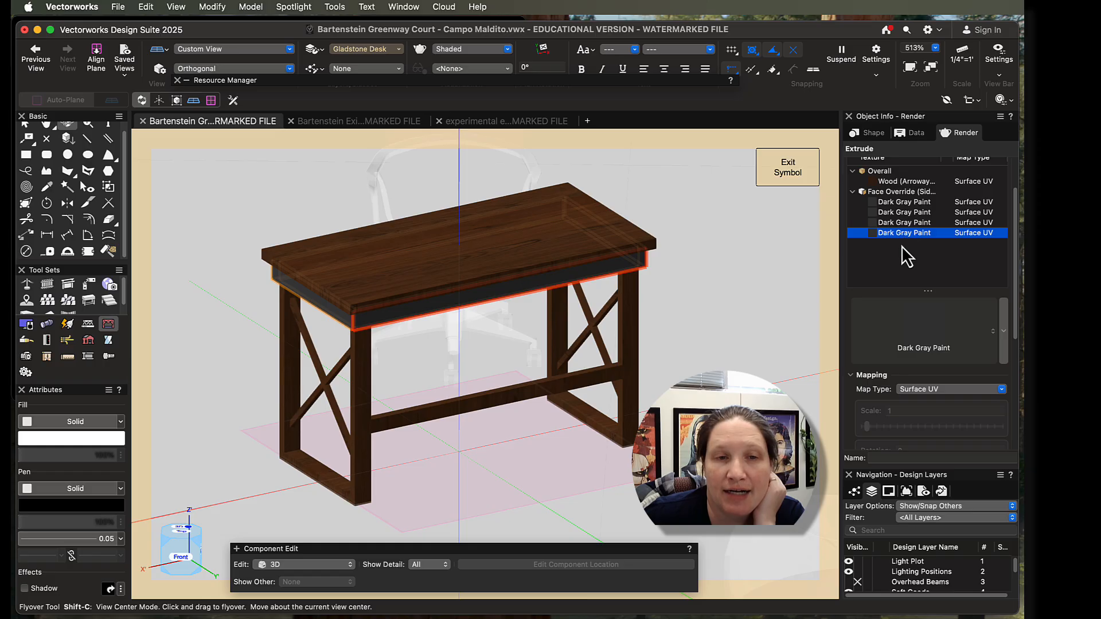
click(928, 331)
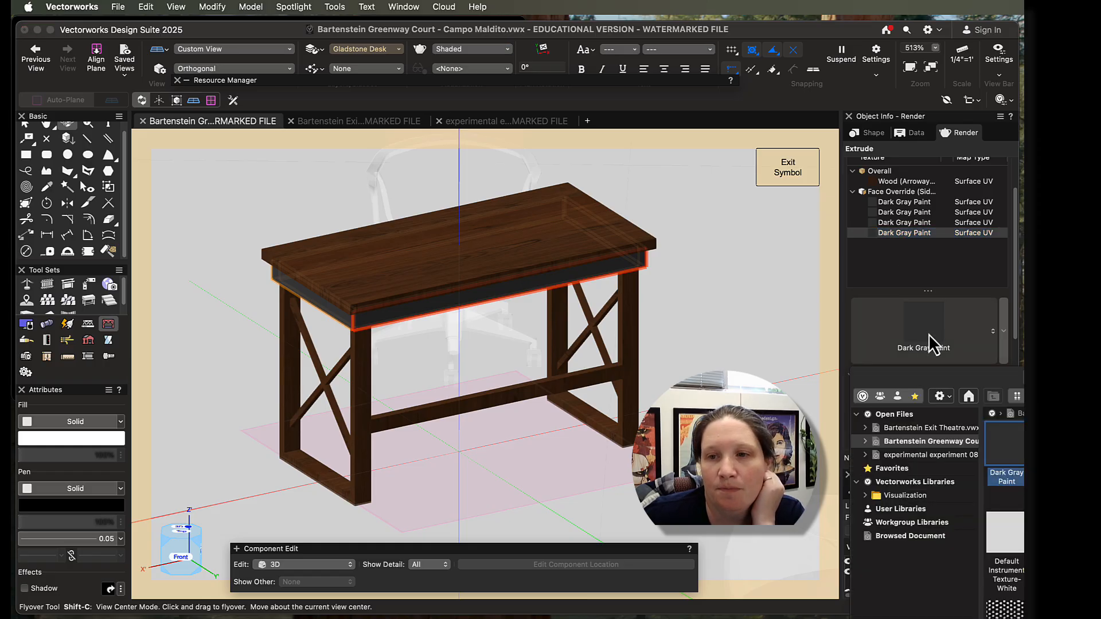
scroll(1003, 487, down, 5)
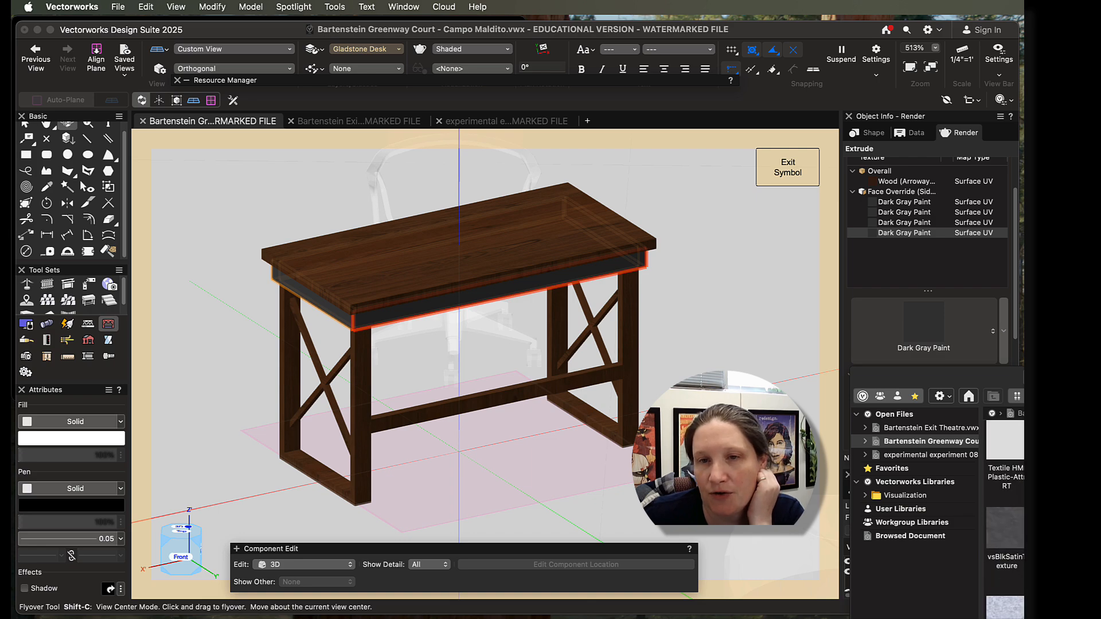
double_click(1055, 536)
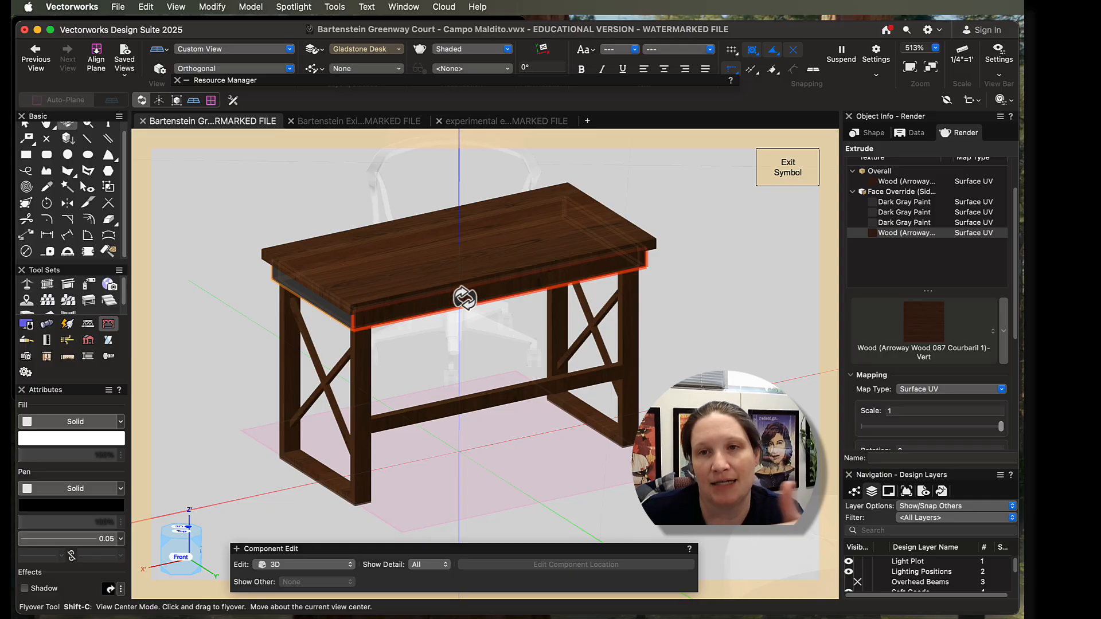
scroll(461, 298, up, 4)
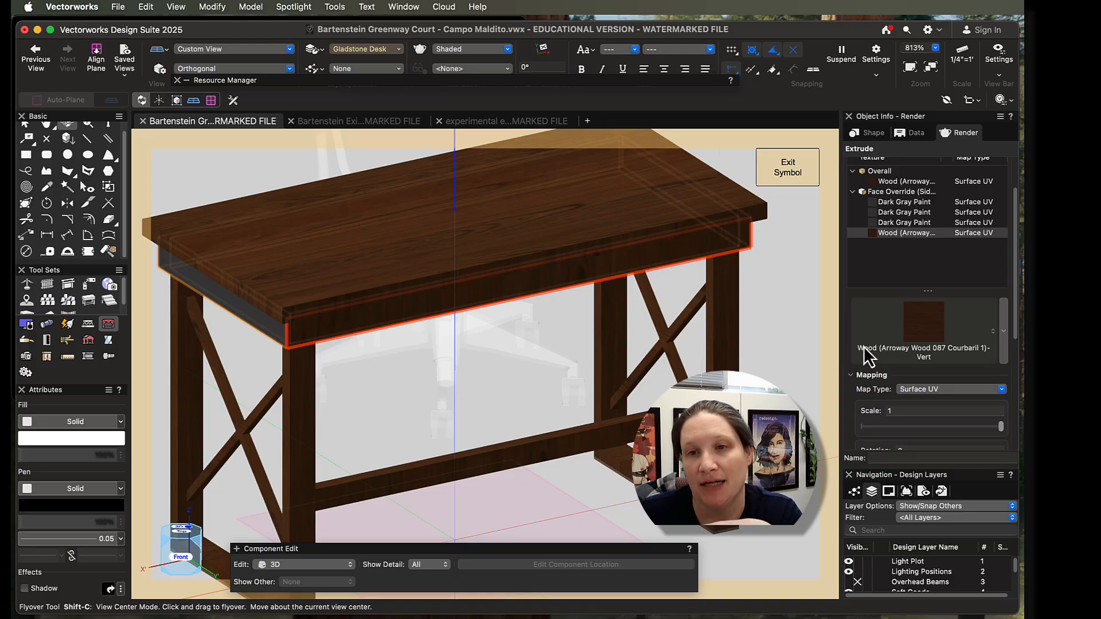
scroll(867, 342, down, 5)
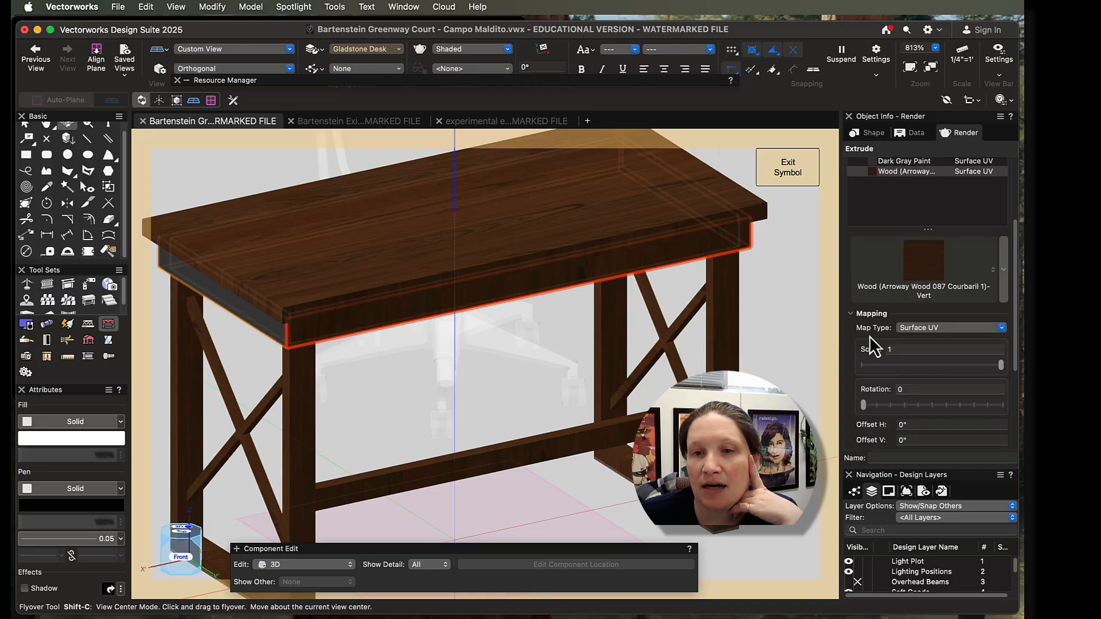
Rotate the Courbaril wood texture mapping on the desk's front apron face to 90
click(917, 359)
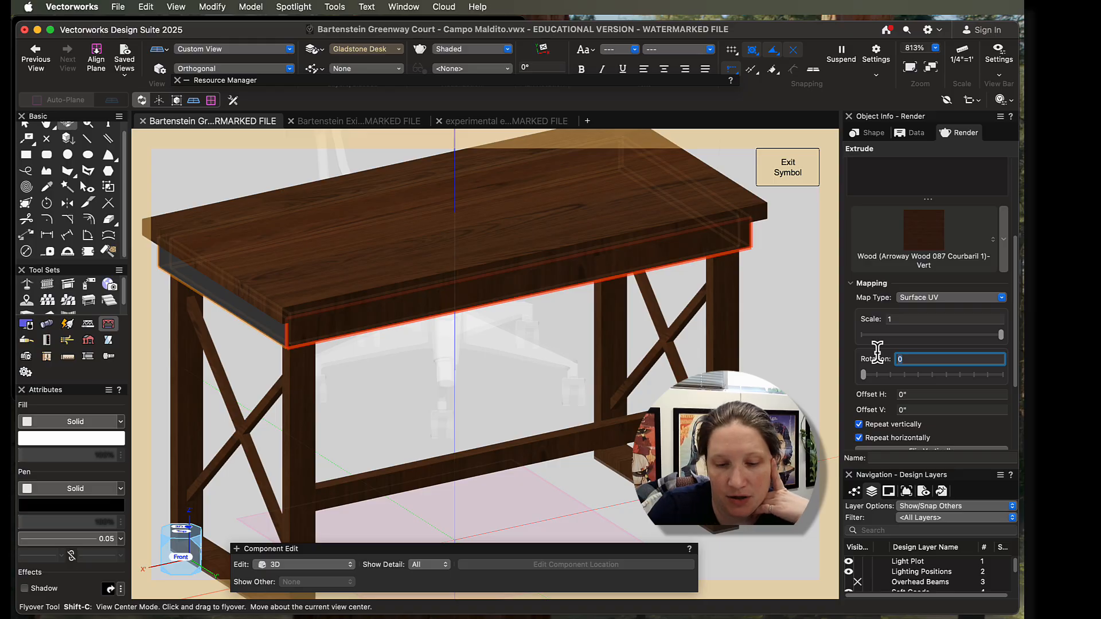
text(90)
key(Return)
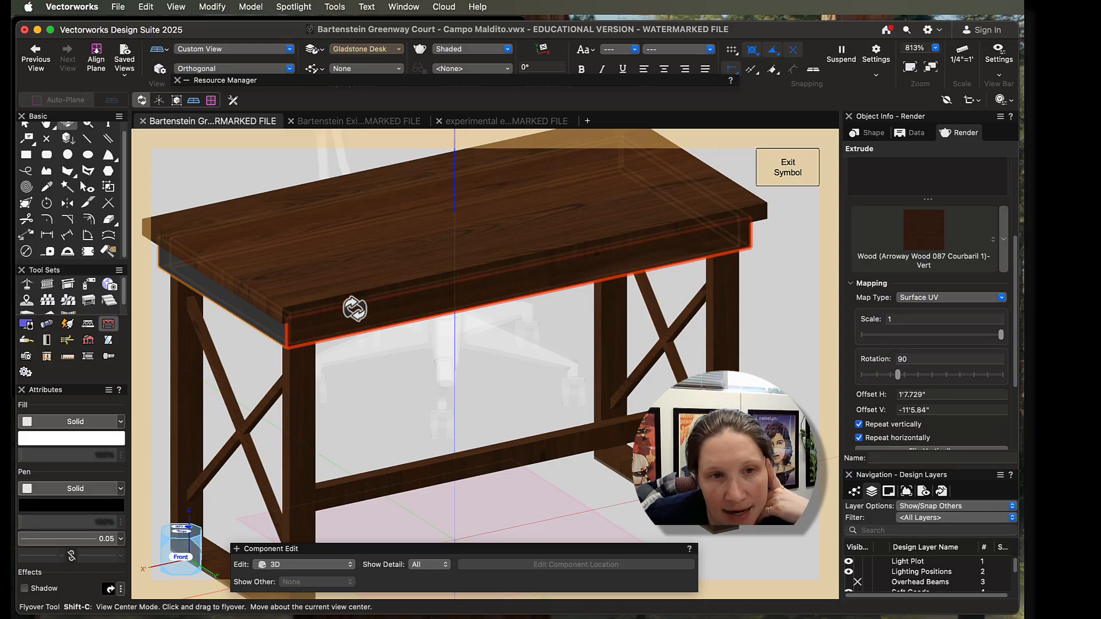
Inspect the wood grain direction on the desk's front apron and its meeting with the gray end face from several angles
scroll(296, 286, up, 3)
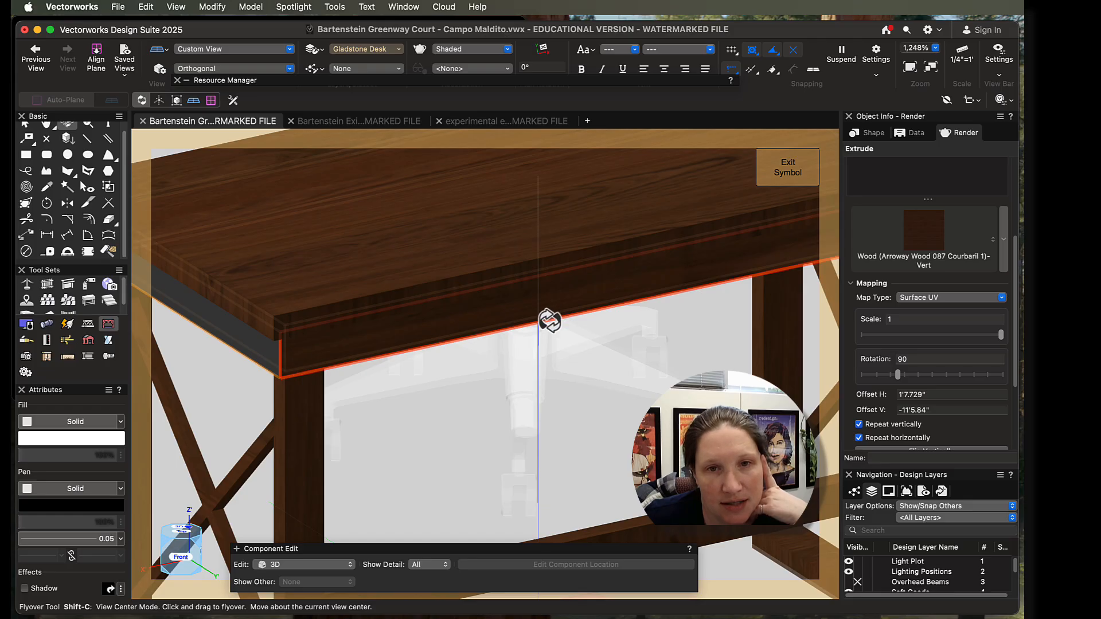
drag(478, 338, 295, 388)
scroll(494, 433, down, 5)
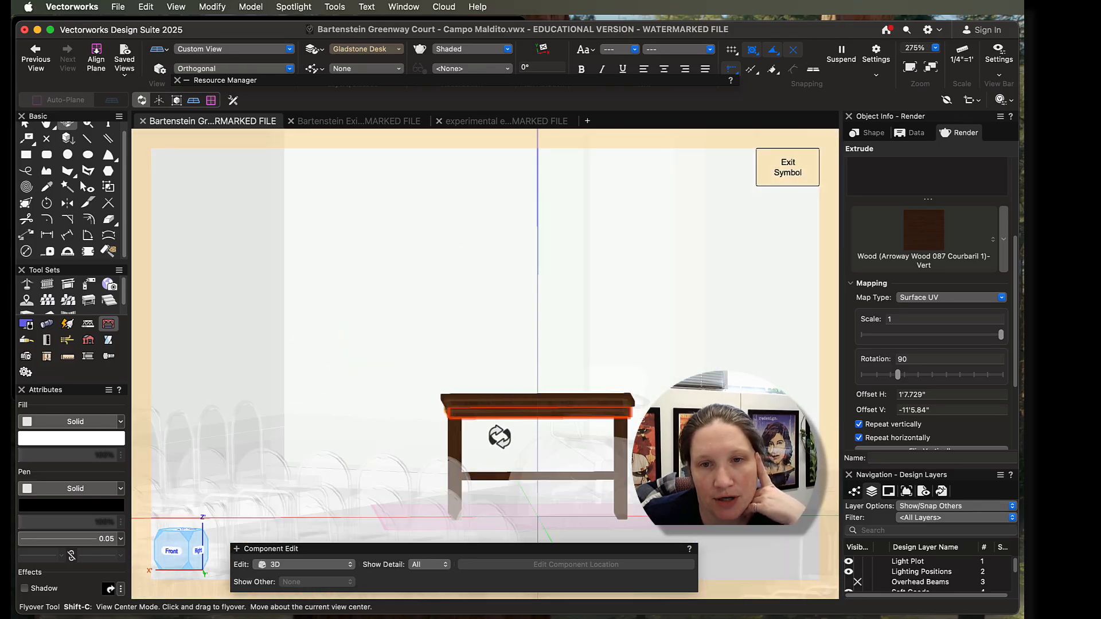
scroll(536, 432, up, 2)
mouse_move(452, 439)
mouse_down()
mouse_move(538, 452)
mouse_move(499, 459)
mouse_move(448, 427)
mouse_up()
scroll(425, 392, up, 3)
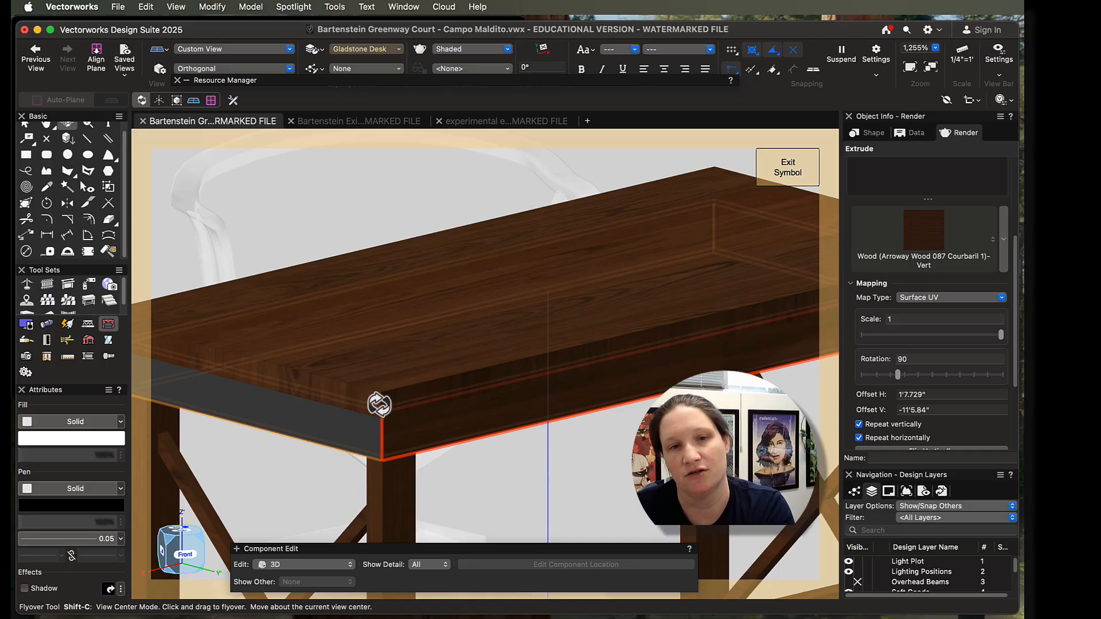
mouse_move(423, 428)
mouse_down()
mouse_move(524, 429)
mouse_move(445, 418)
mouse_move(437, 395)
mouse_move(426, 425)
mouse_up()
scroll(426, 425, down, 5)
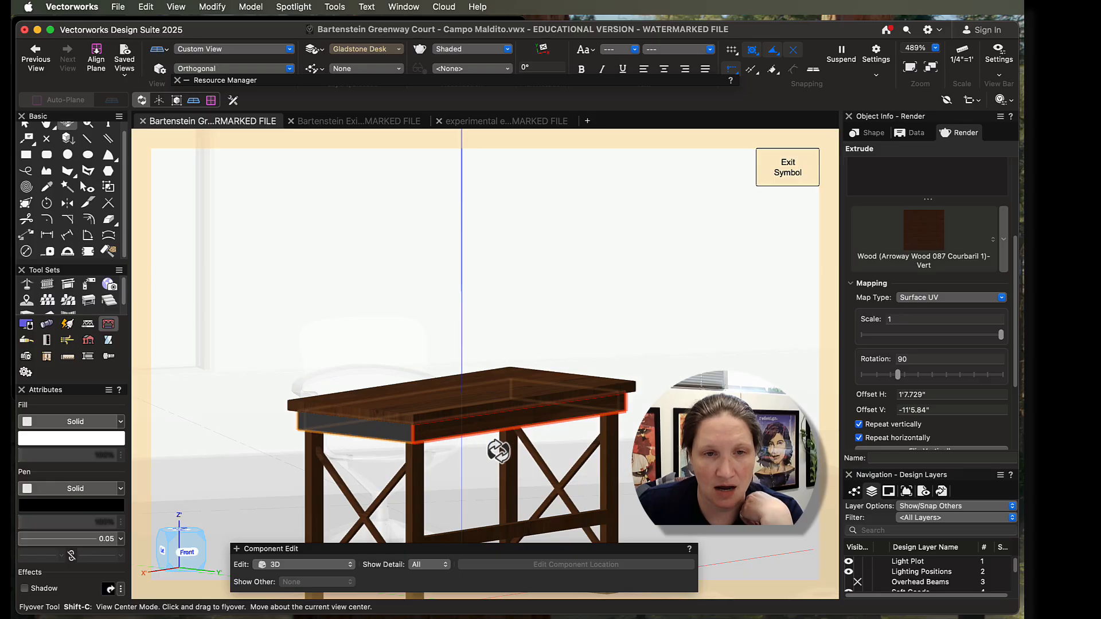
middle_drag(498, 451, 530, 323)
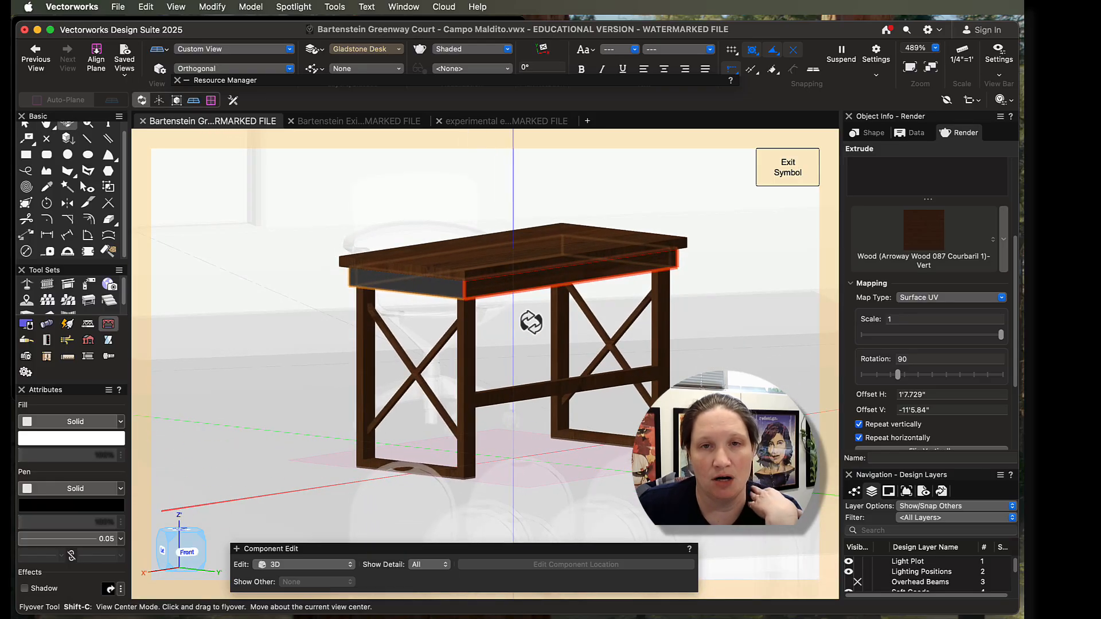
scroll(530, 323, down, 1)
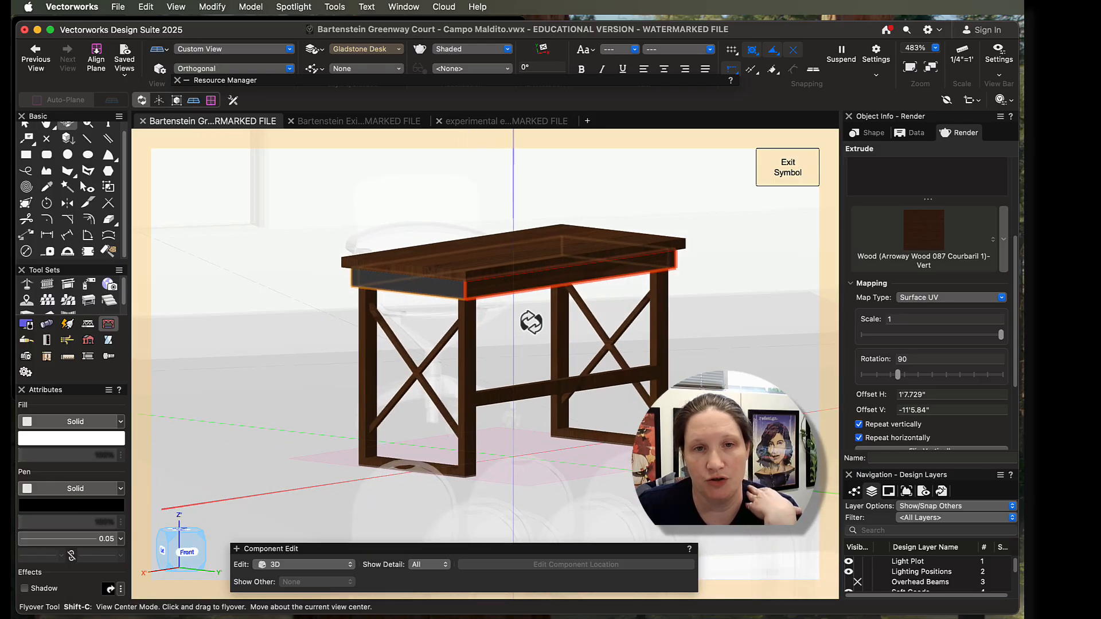
scroll(557, 345, up, 3)
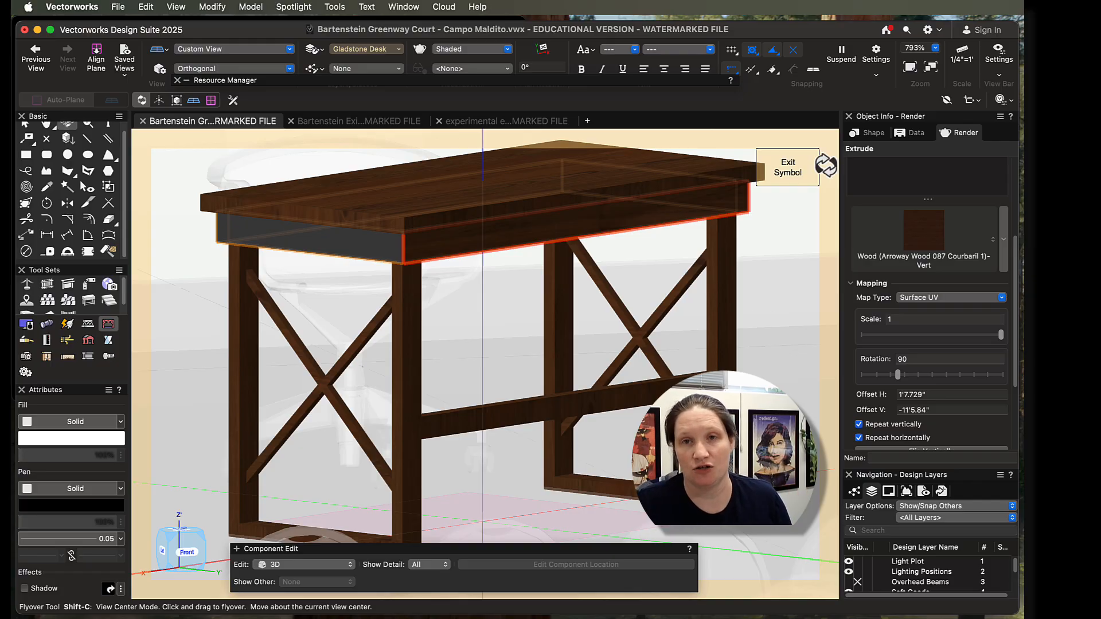
Exit the desk symbol and deselect it to return to the whole stage scene
click(789, 172)
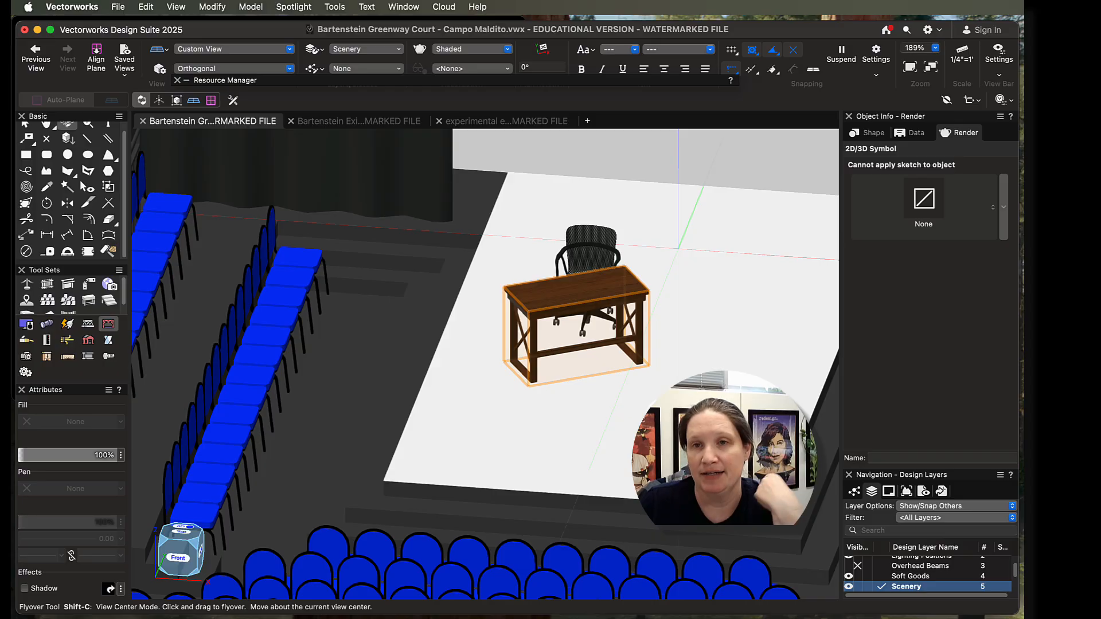
drag(556, 403, 423, 376)
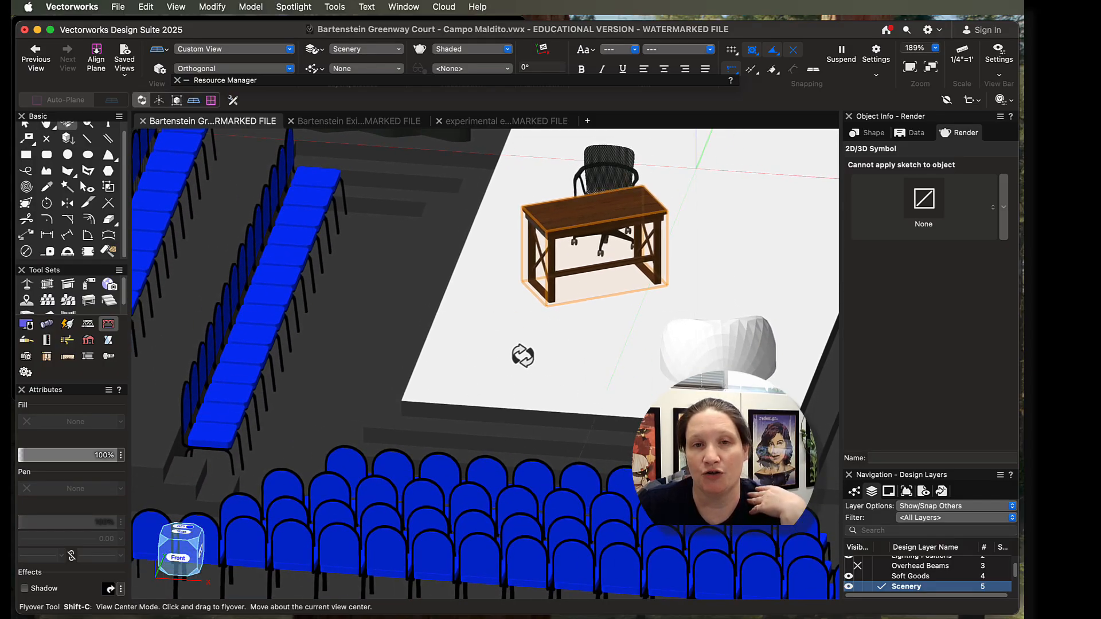
click(25, 124)
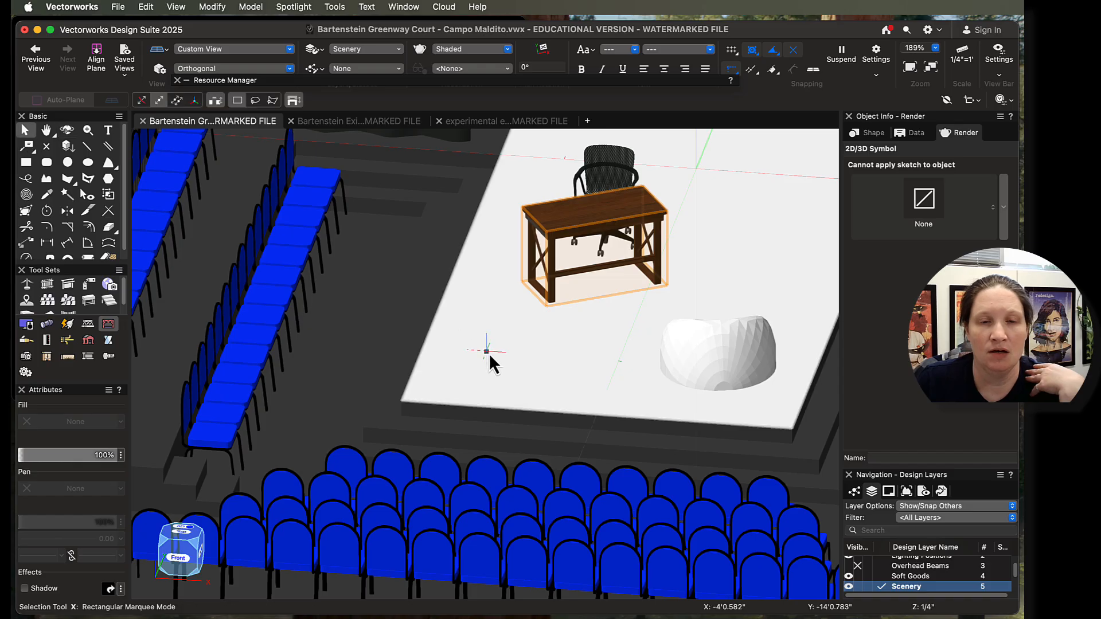
click(487, 351)
scroll(518, 361, down, 3)
scroll(611, 276, up, 3)
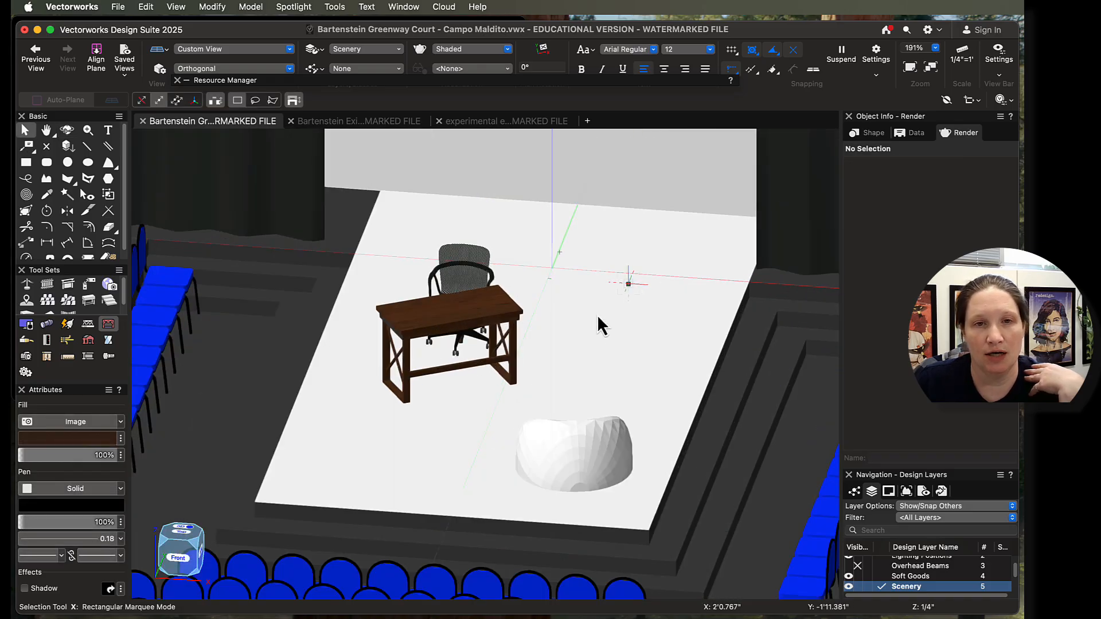
Switch to Top/Plan view, make the Floor layer active, and select the stage floor extrude to show its shape properties
key(super+5)
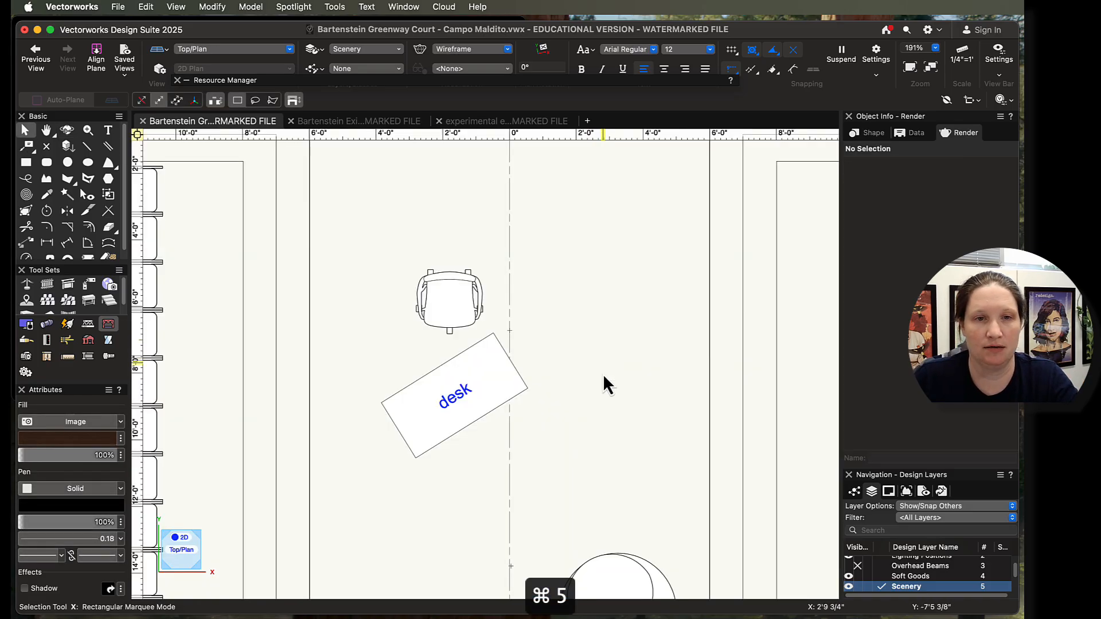
scroll(587, 438, down, 5)
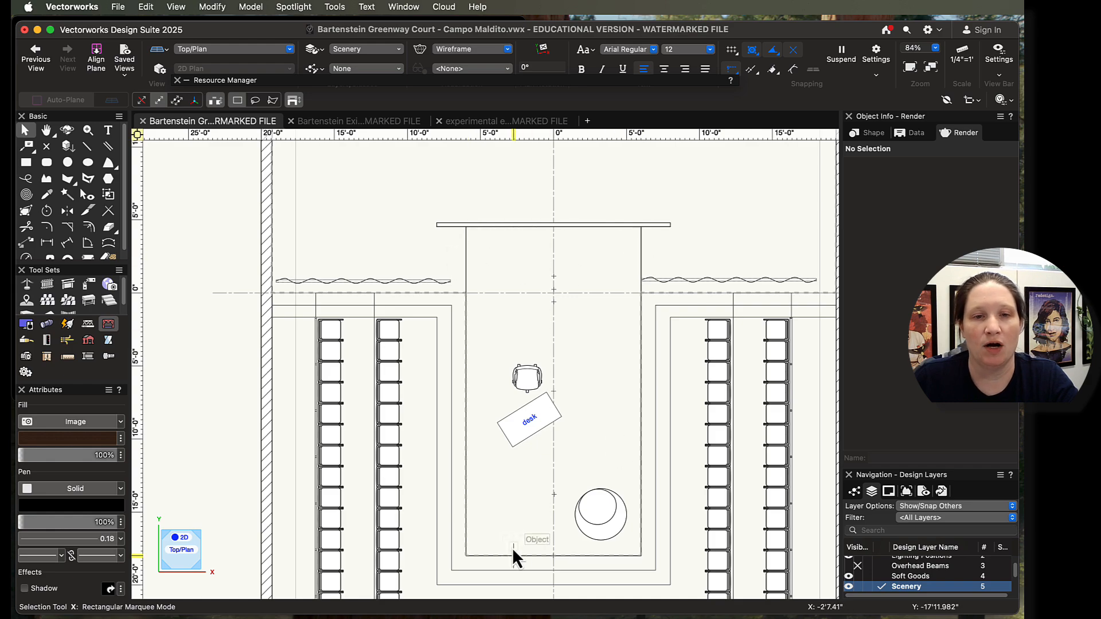
middle_drag(511, 550, 514, 449)
scroll(518, 456, up, 3)
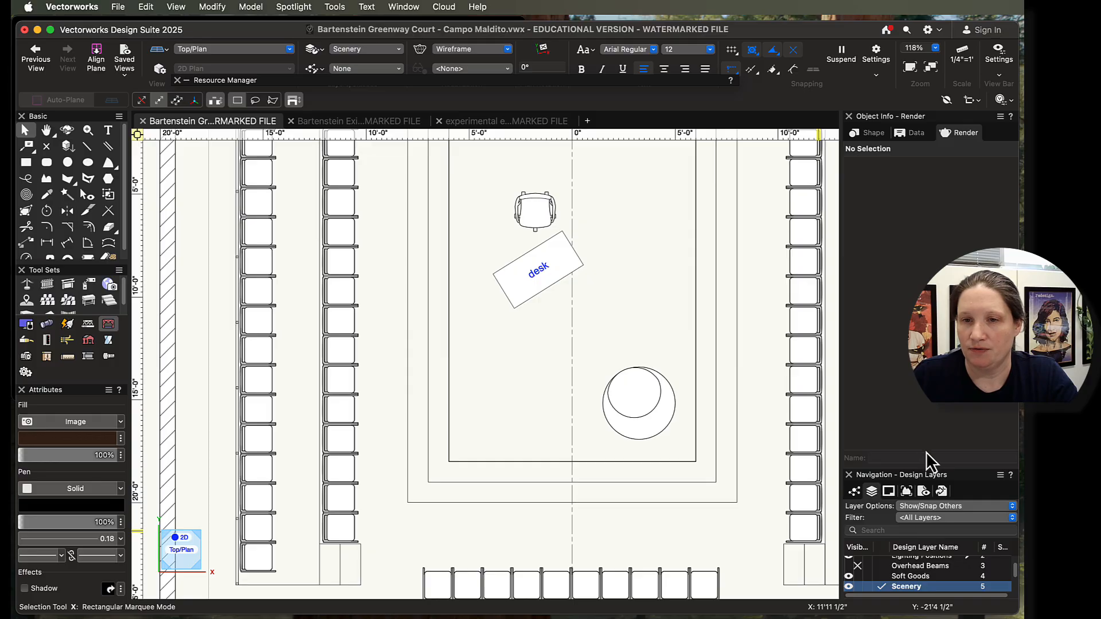
drag(923, 468, 924, 322)
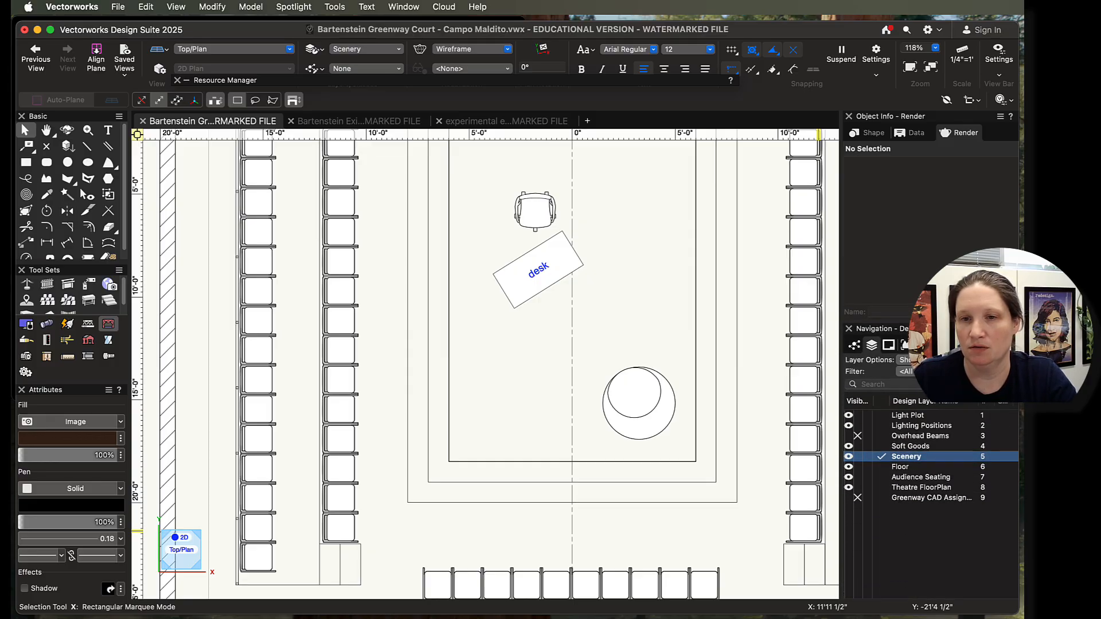
click(880, 467)
click(449, 412)
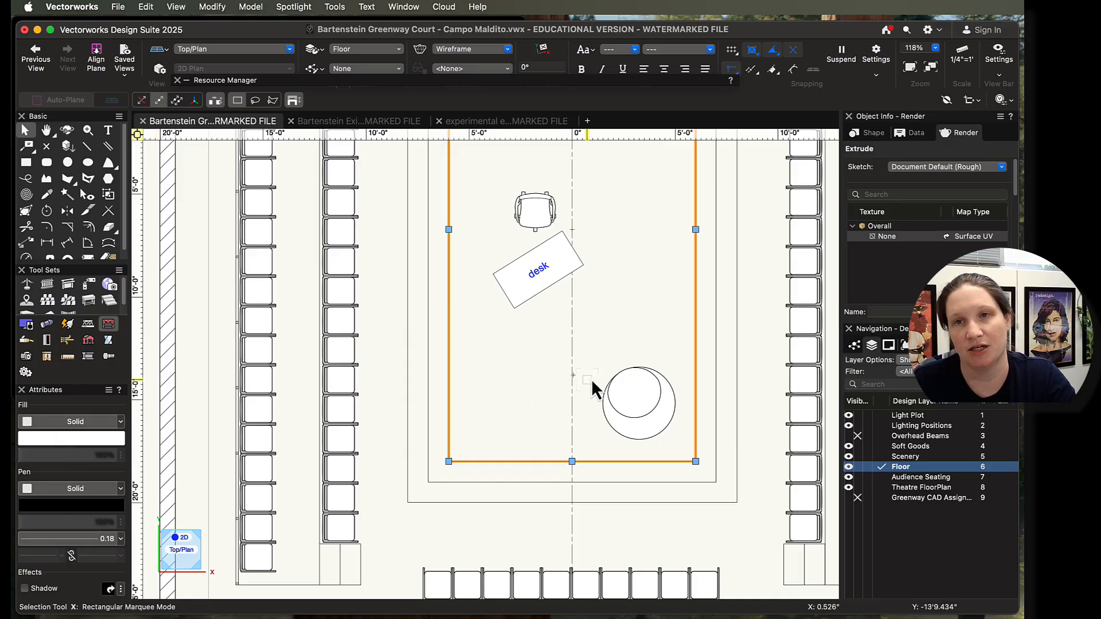
click(882, 133)
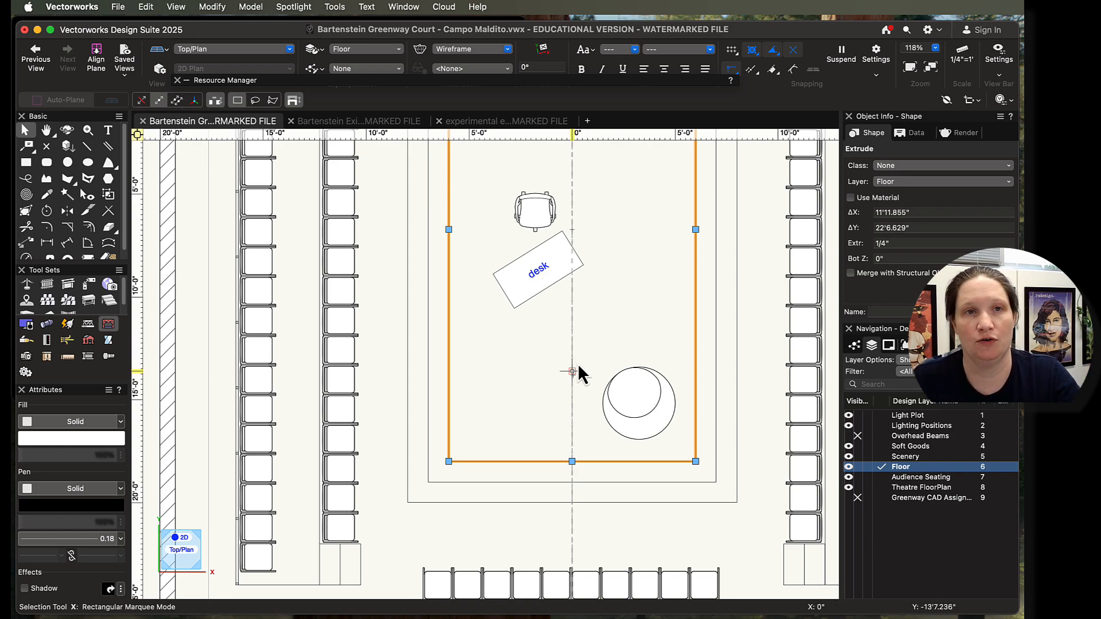
Search the Resource Manager's Renderworks textures for "wood floor"
click(478, 81)
click(611, 96)
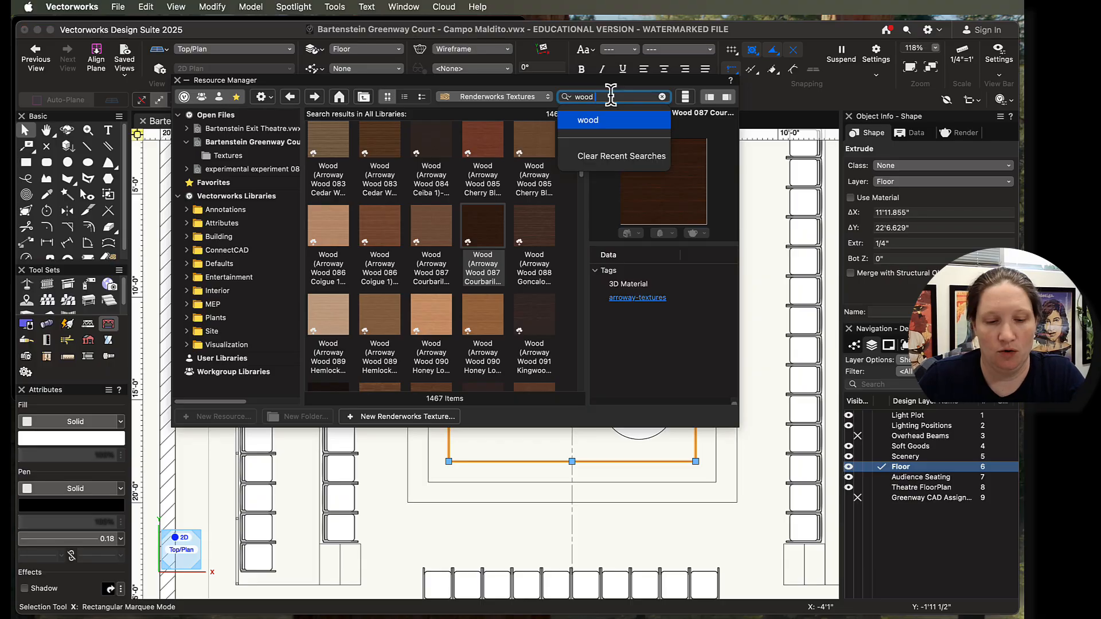
text(floor)
key(Return)
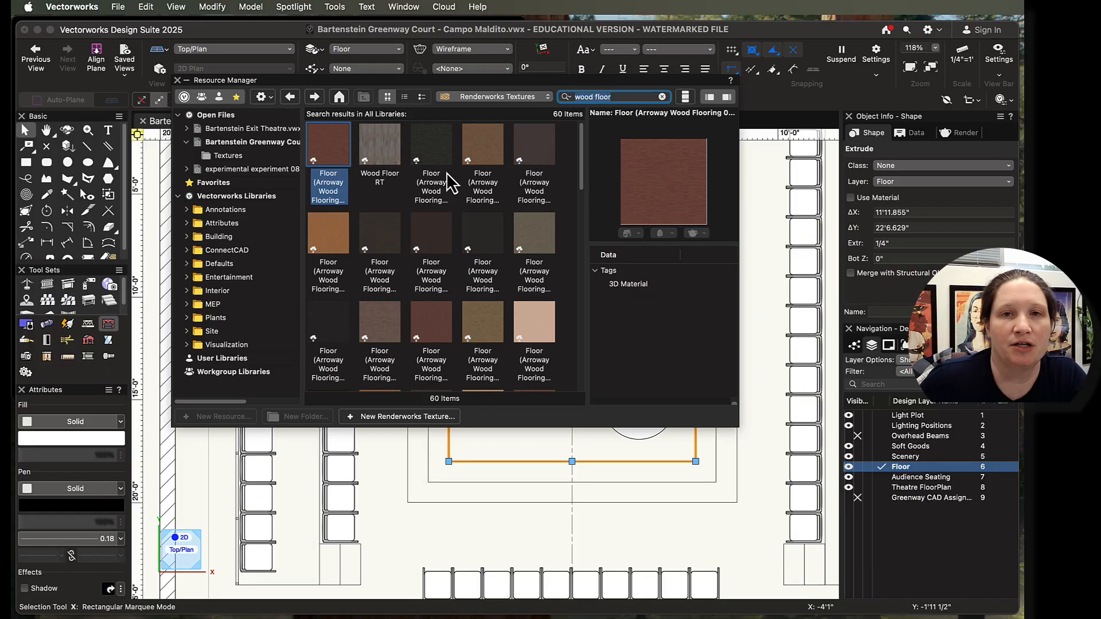
scroll(445, 230, down, 3)
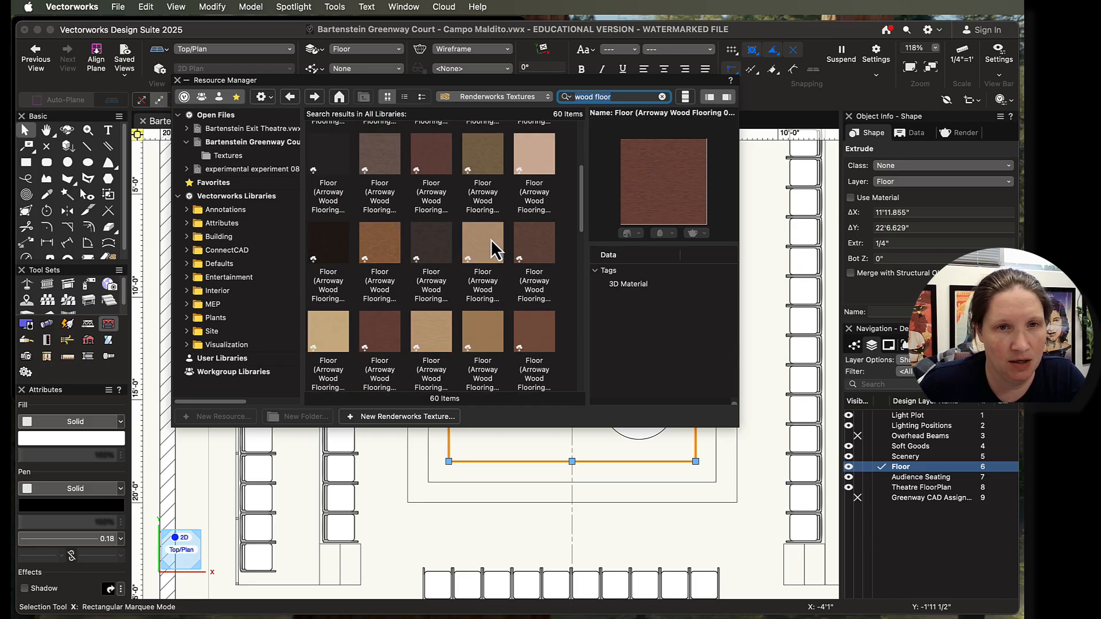
Preview several light and dark Arroway Wood Flooring textures to compare them for the stage floor
click(491, 239)
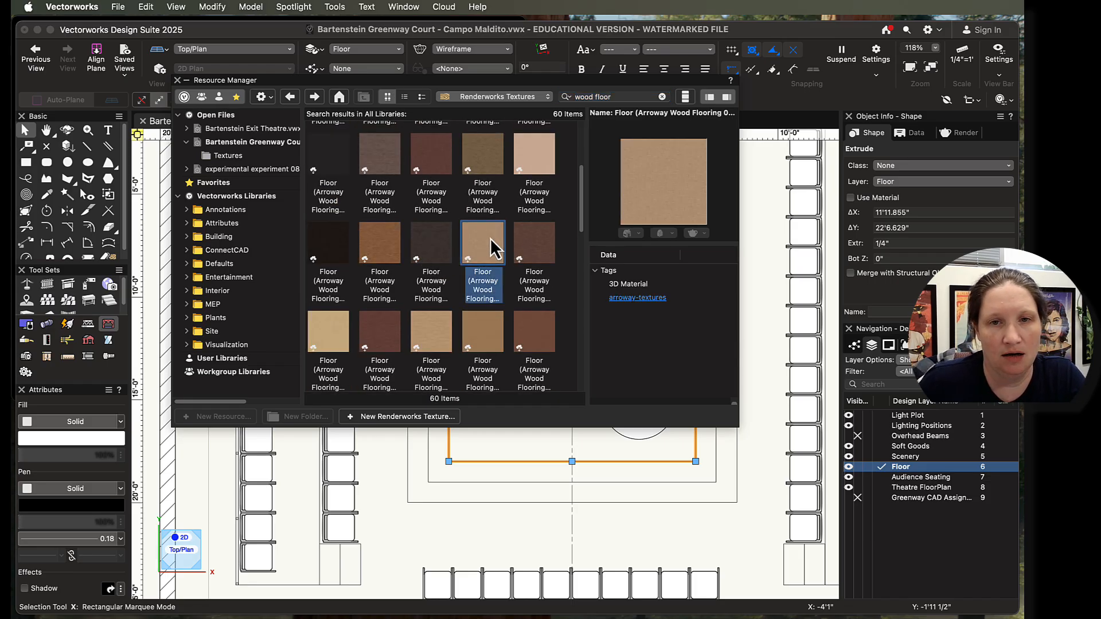
click(534, 242)
click(413, 257)
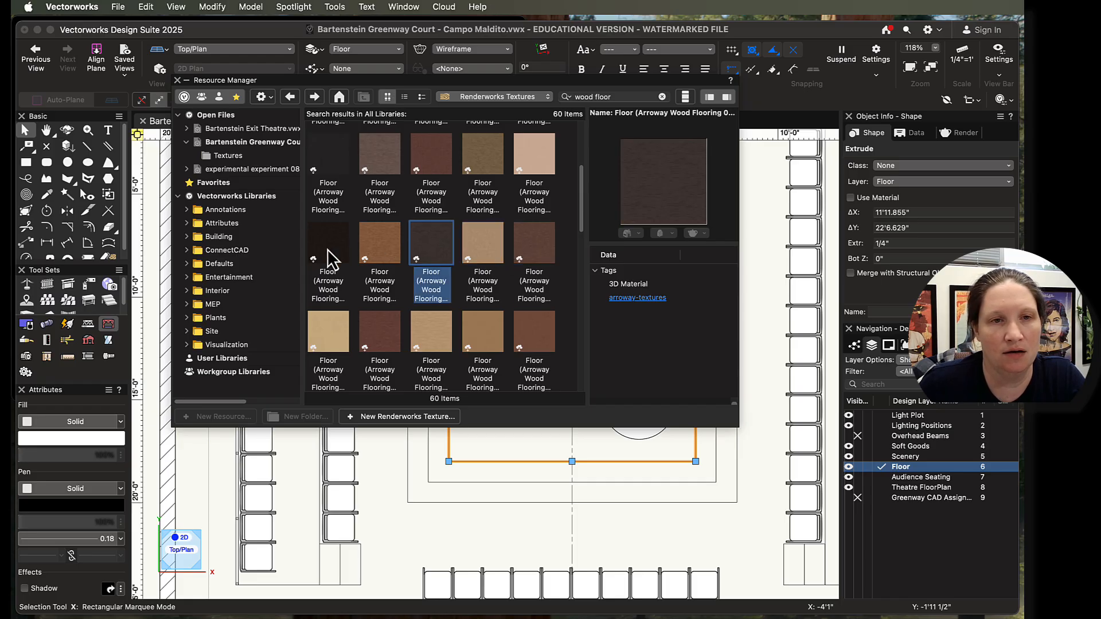
click(335, 243)
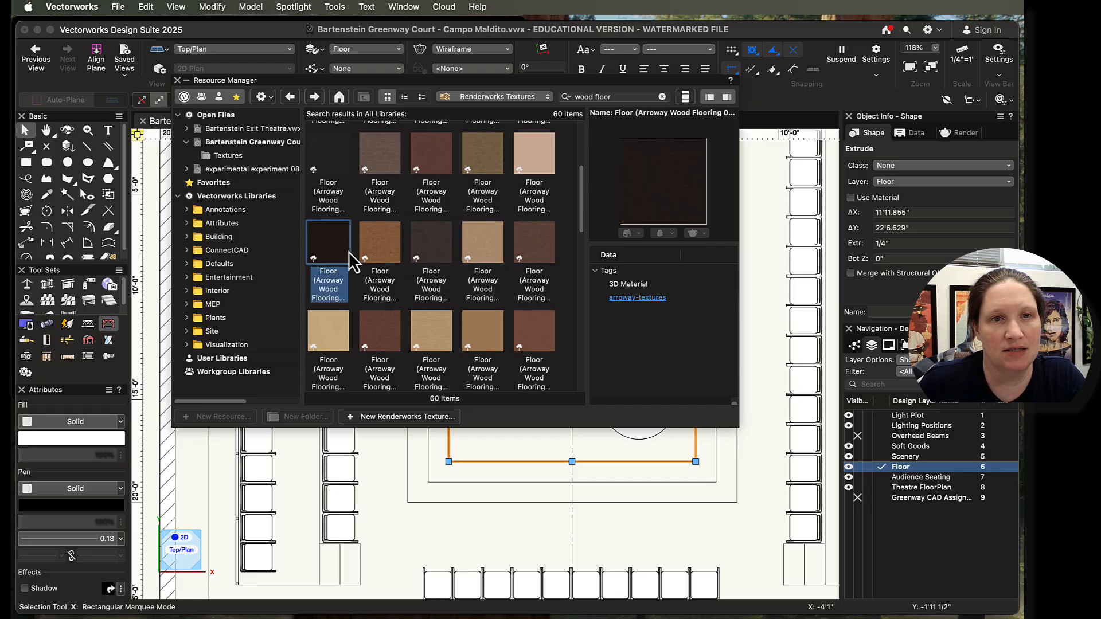
scroll(367, 260, down, 3)
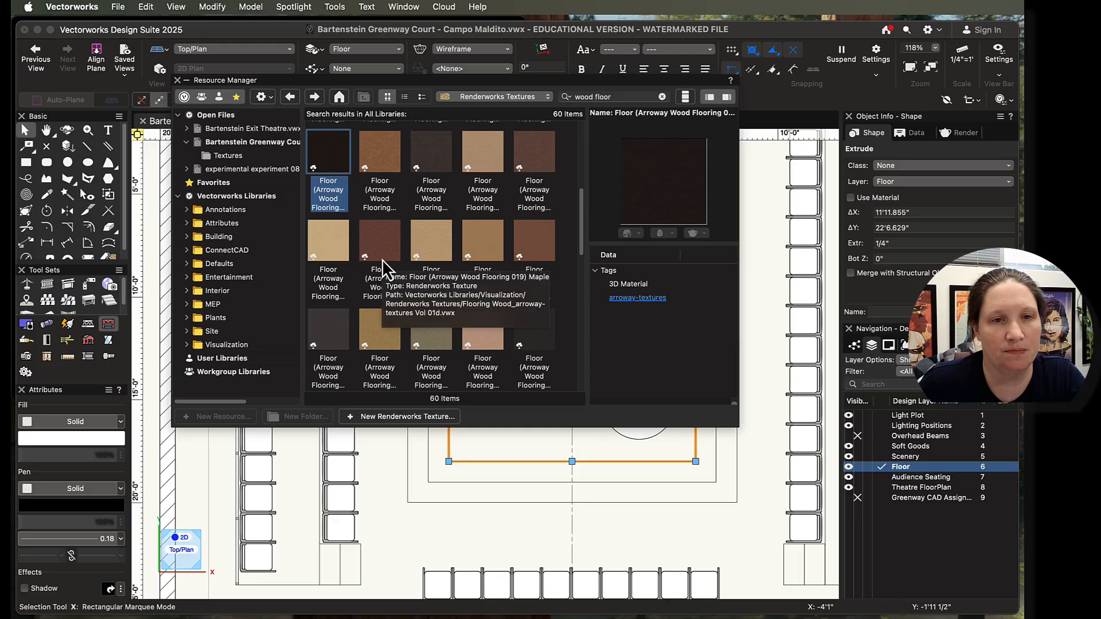
scroll(378, 260, up, 3)
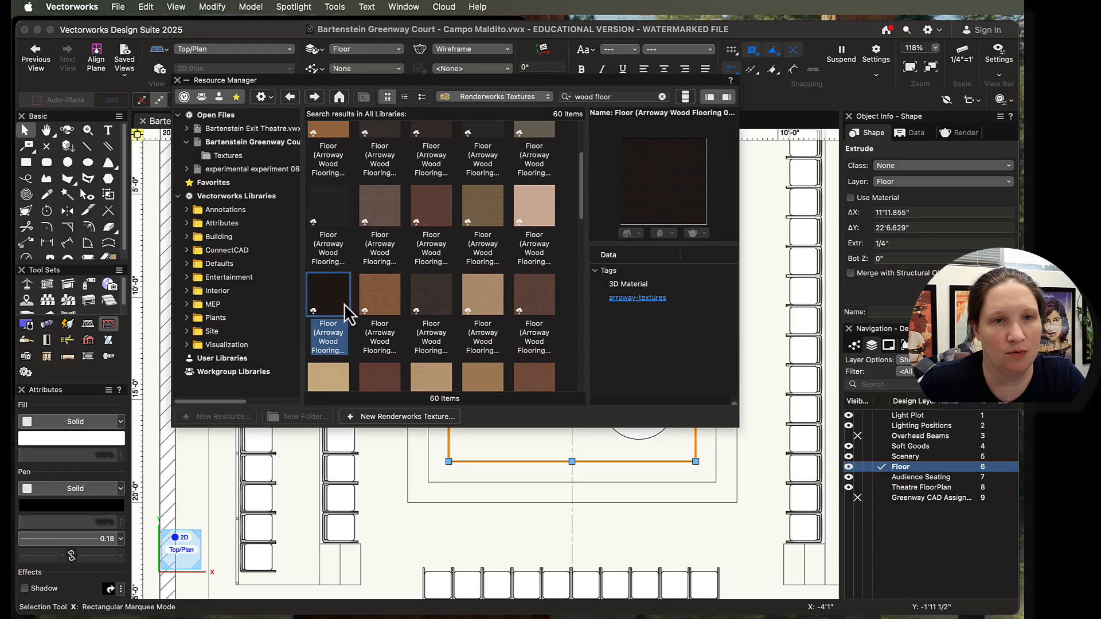
scroll(370, 279, up, 2)
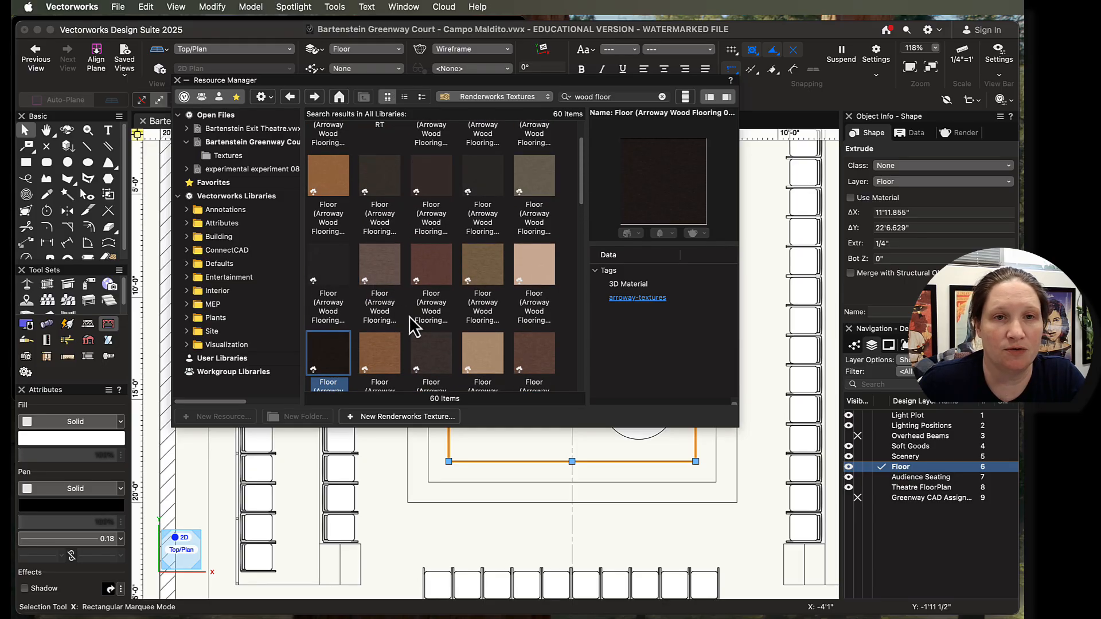
scroll(425, 320, up, 3)
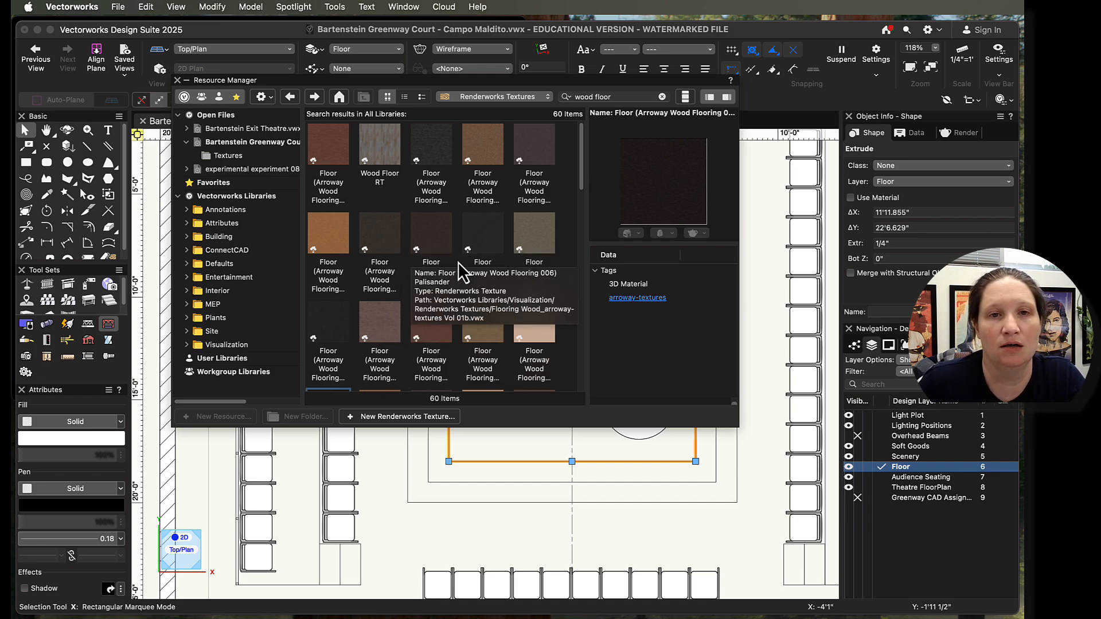
Load Floor (Arroway Wood Flooring 007) Ebony into the Texture tool, importing it into the Textures folder, and accept the document backup
click(487, 238)
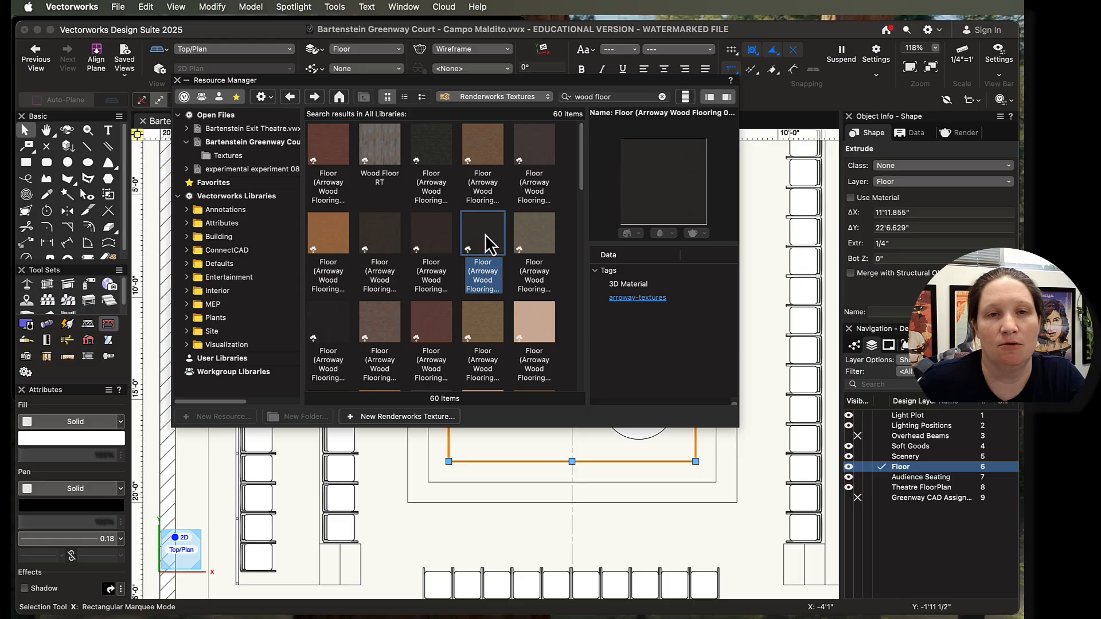
double_click(486, 236)
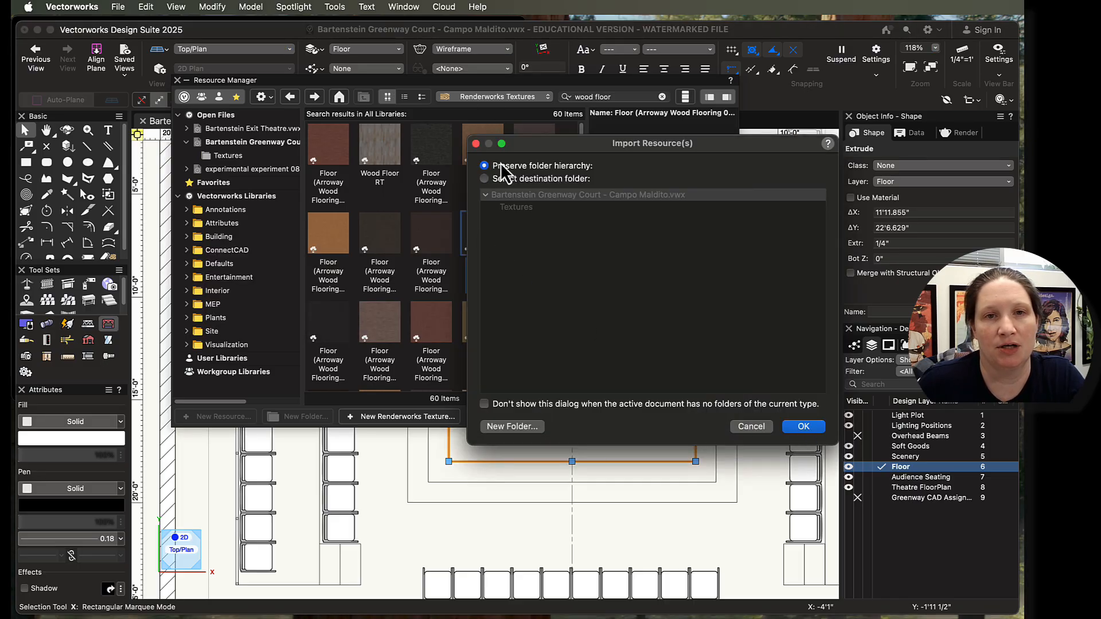
click(510, 179)
click(516, 207)
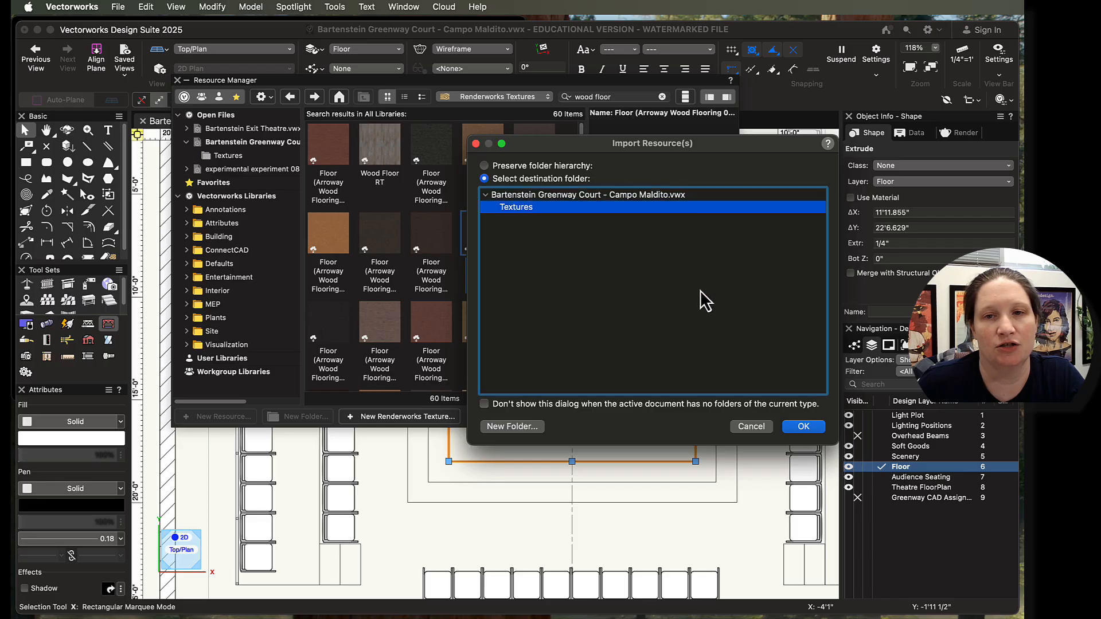
click(803, 427)
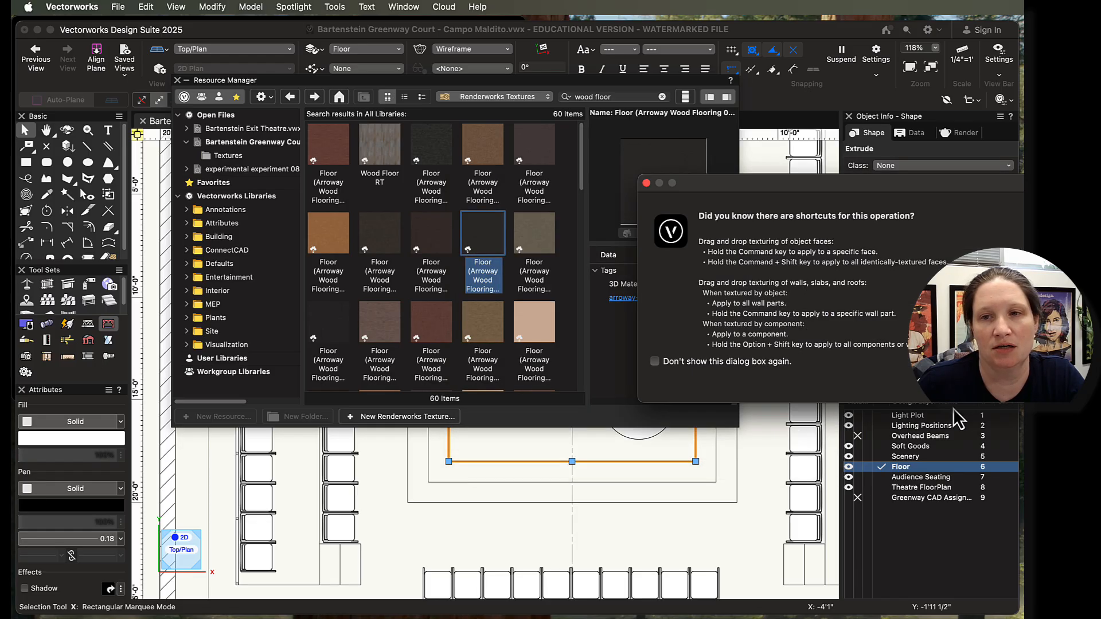
click(992, 391)
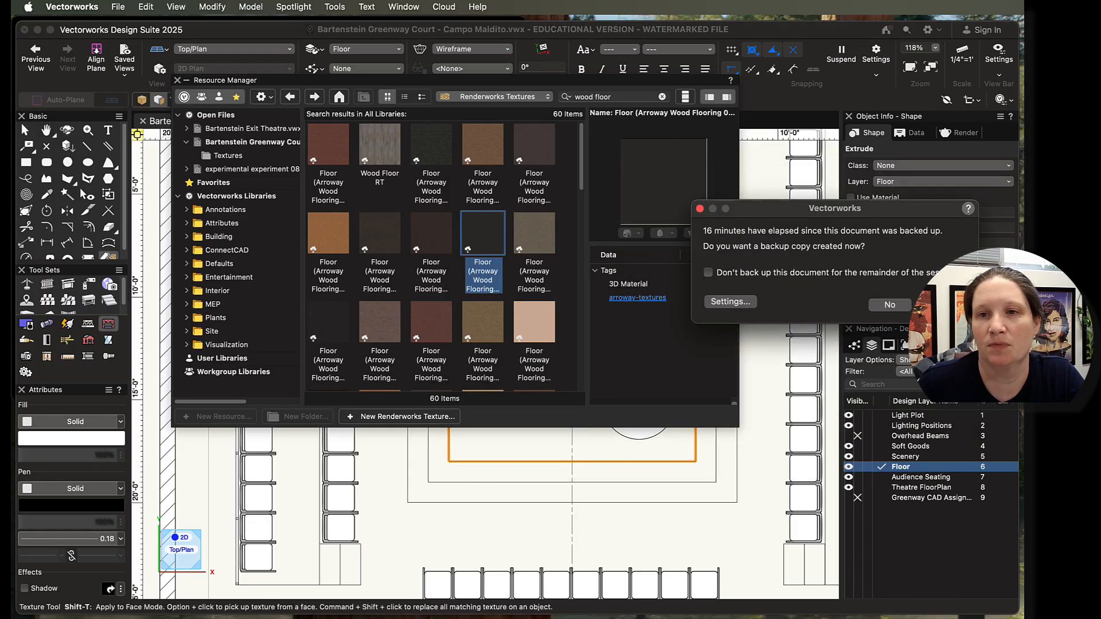
click(947, 304)
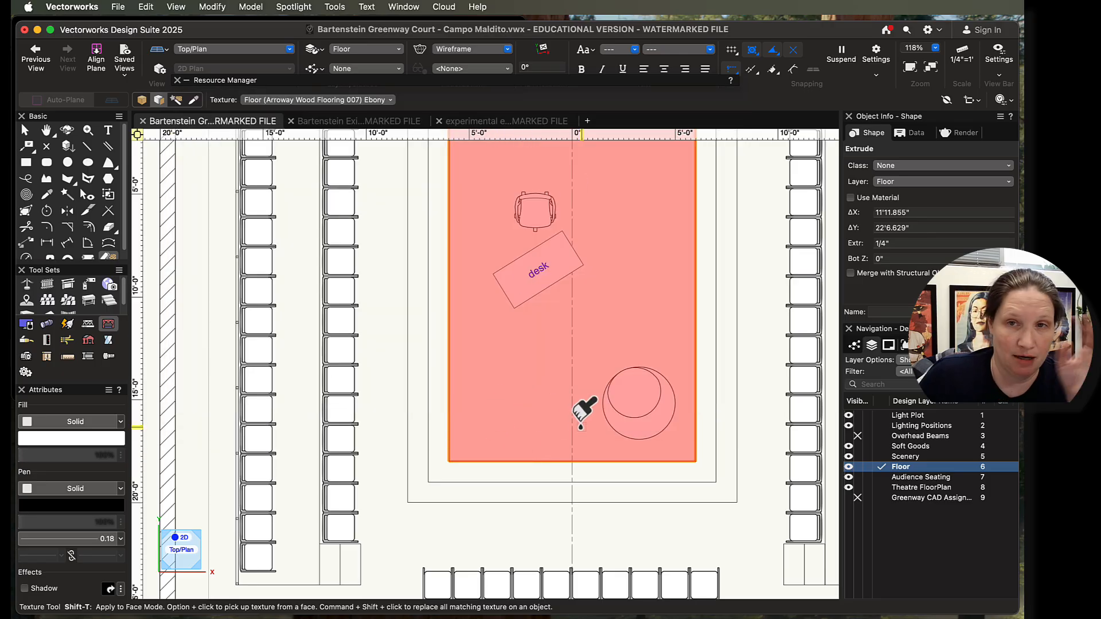
Show the stage floor extrude's texture assignments and inspect its wood flooring in Top view
click(969, 133)
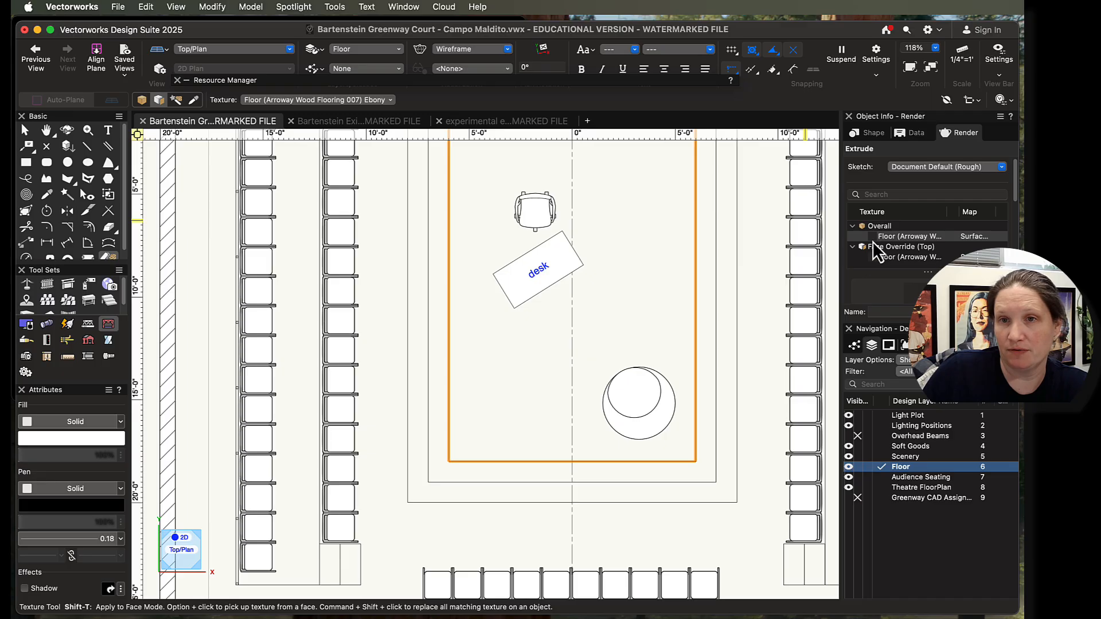
scroll(872, 241, down, 3)
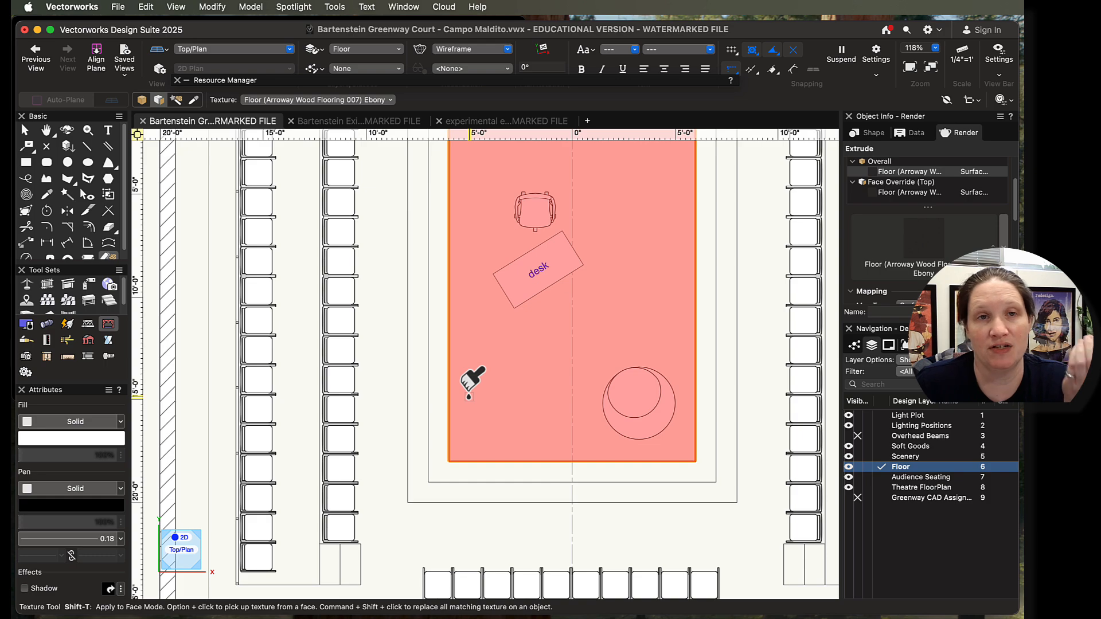
click(252, 50)
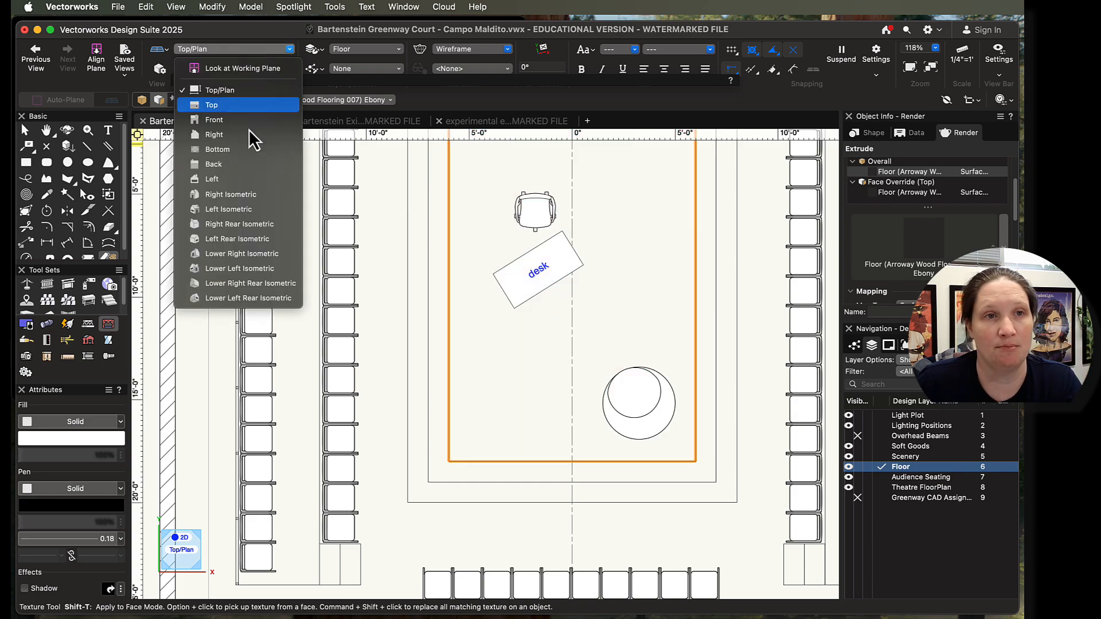
click(238, 103)
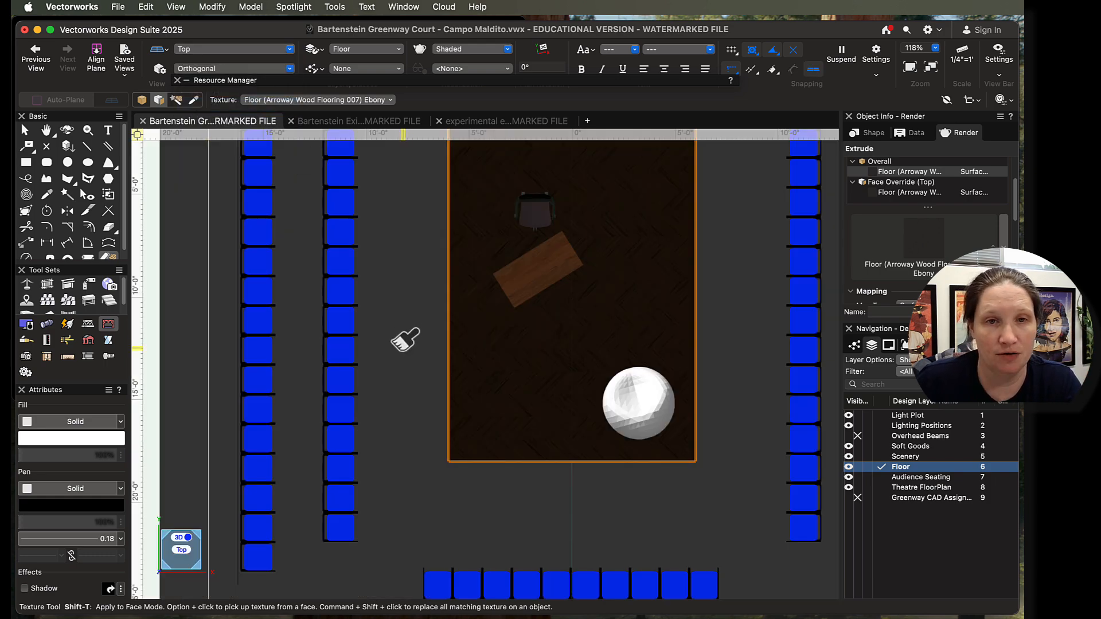
scroll(499, 256, up, 5)
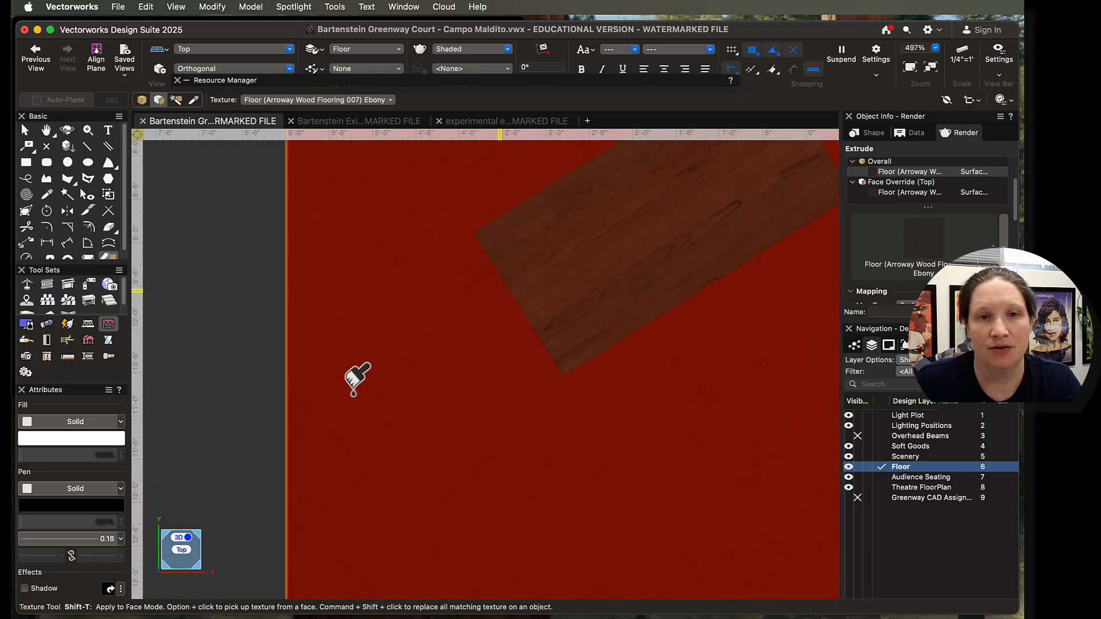
scroll(246, 484, down, 6)
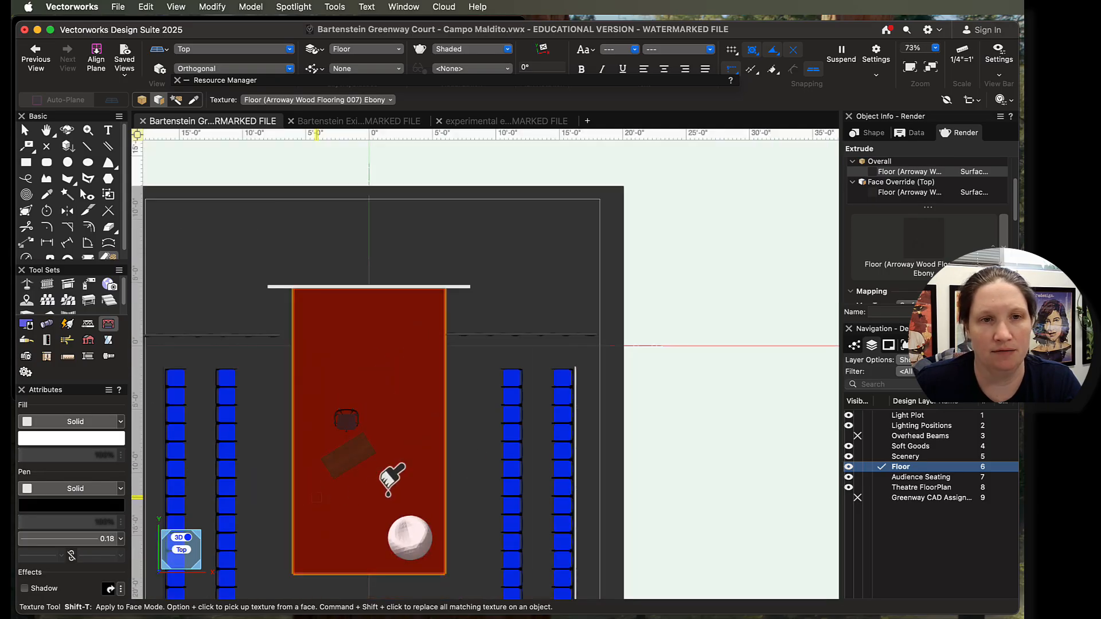
middle_drag(484, 450, 582, 319)
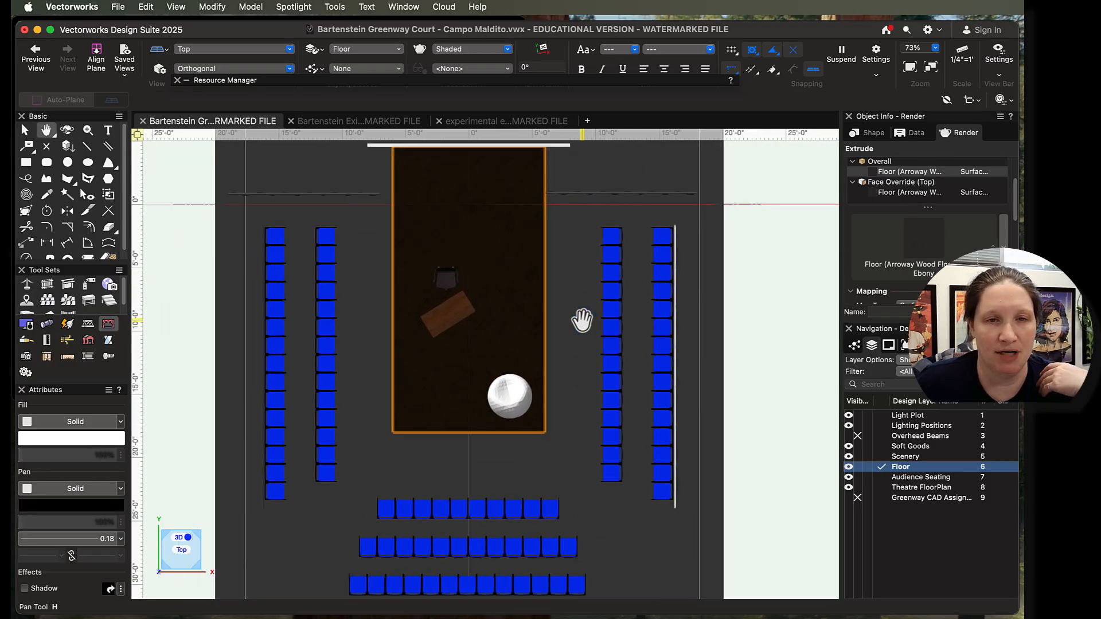
Orbit the model with the Flyover tool to a raised 3D view of the theatre and clear the floor selection
click(25, 130)
click(413, 347)
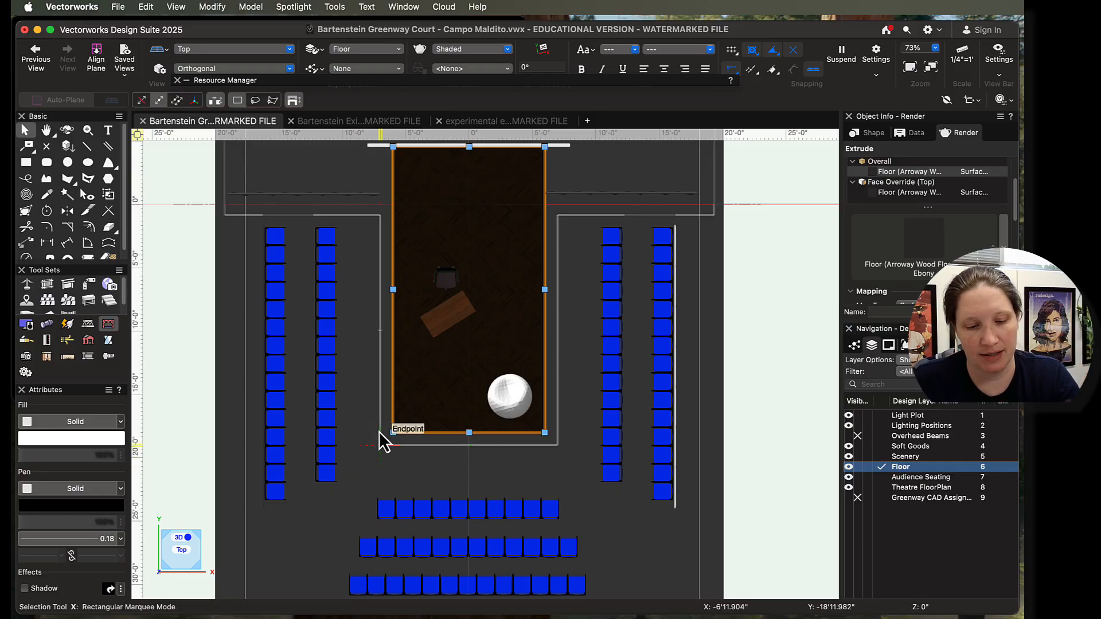
key(shift+c)
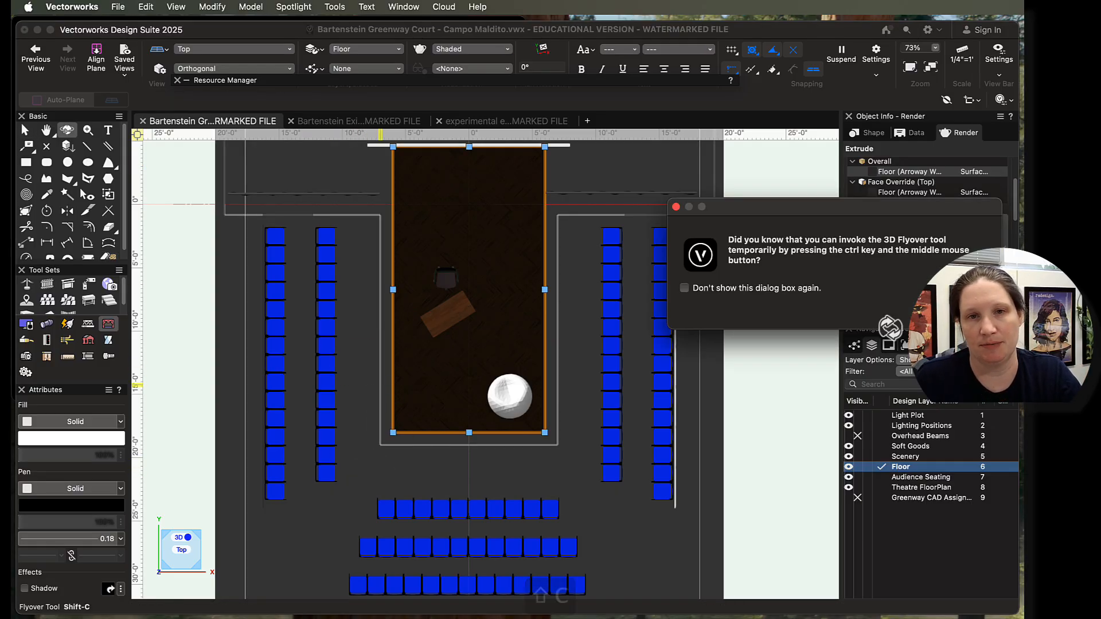
click(885, 320)
drag(386, 484, 278, 363)
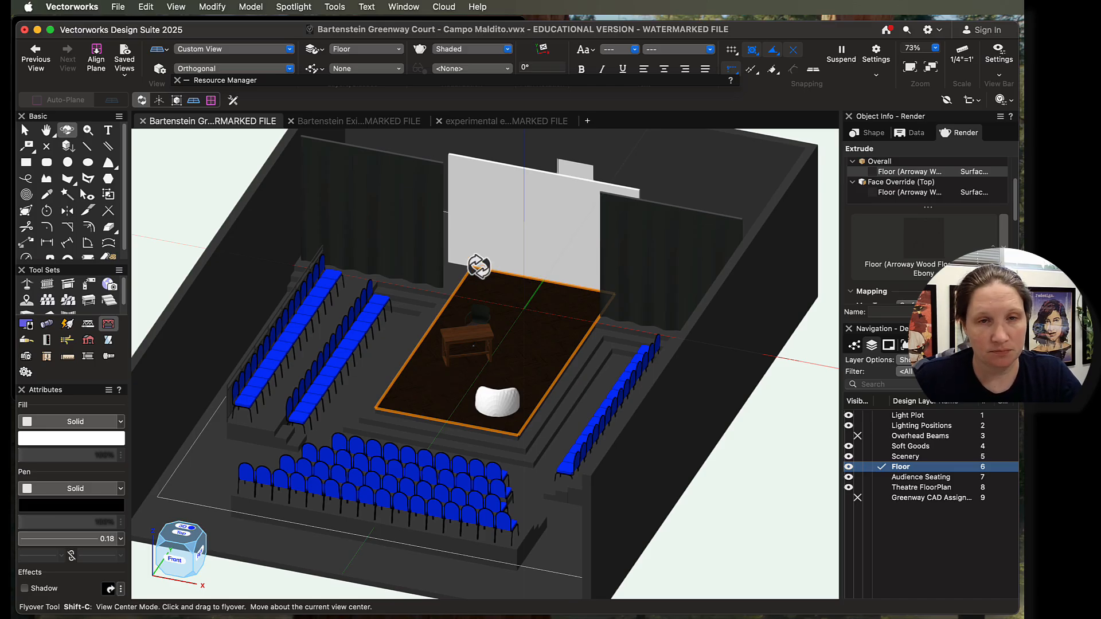
key(x)
click(500, 228)
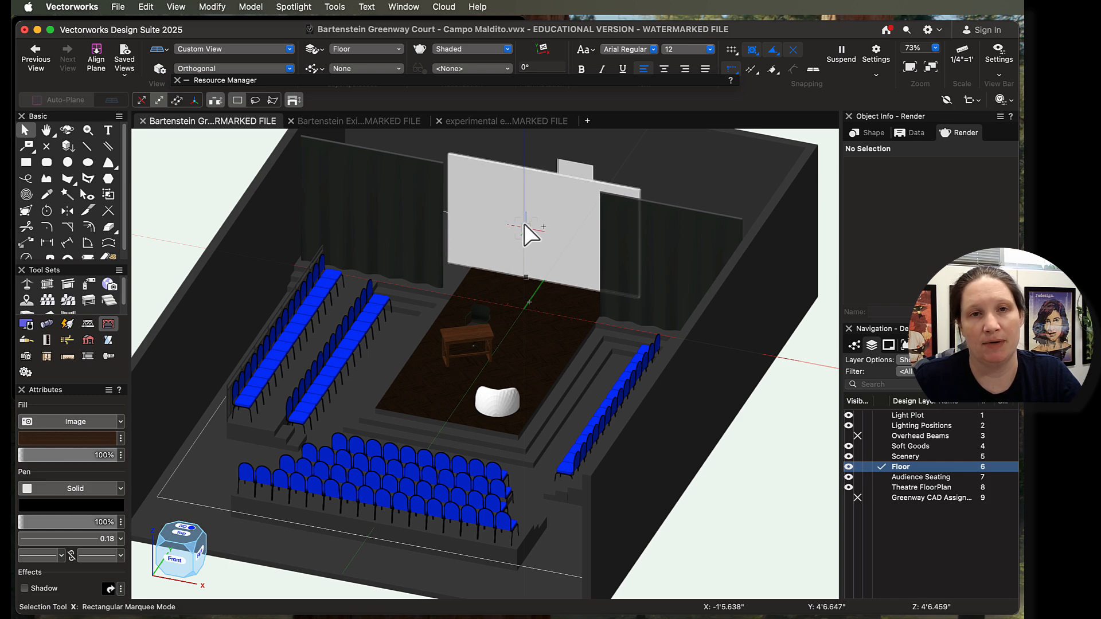
Make Scenery the active layer and select the white wall behind the stage
middle_drag(510, 268, 470, 362)
scroll(471, 362, up, 2)
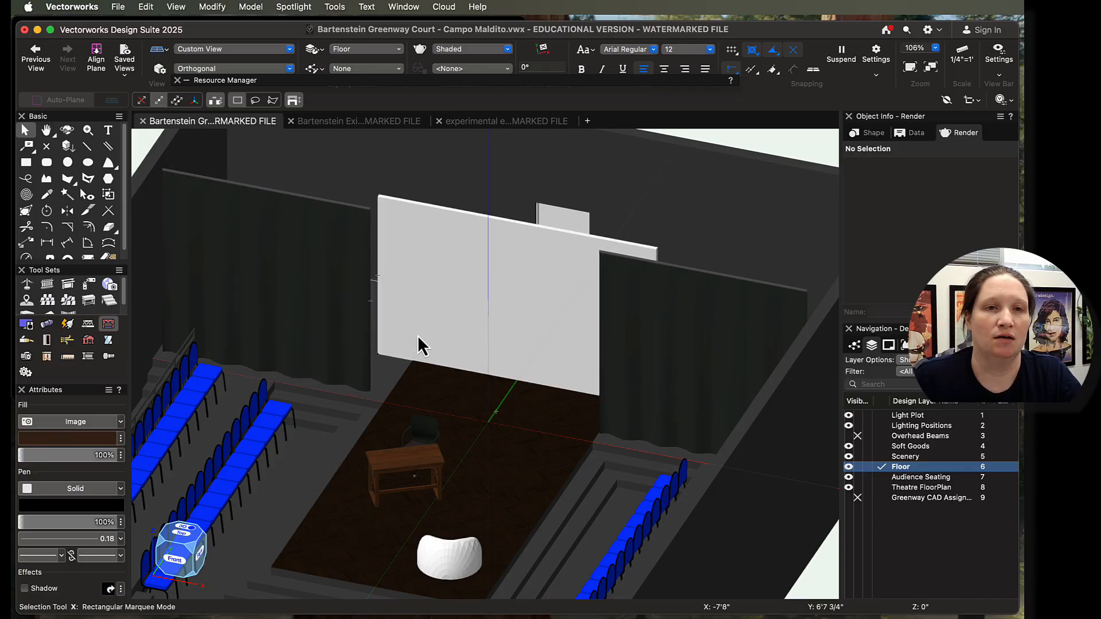
click(486, 306)
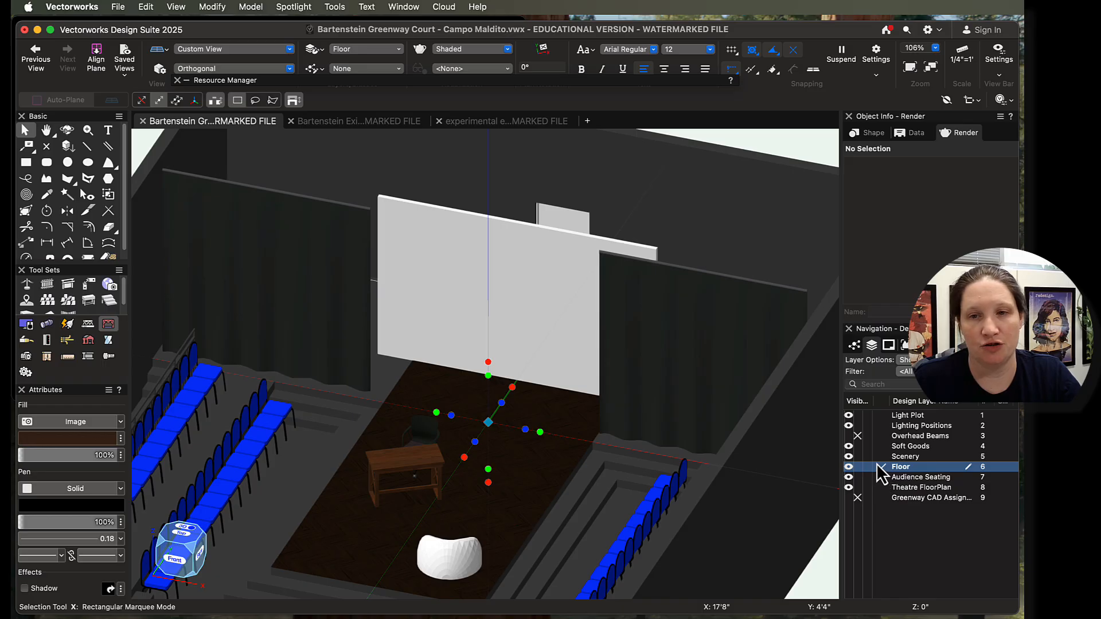
click(881, 456)
click(490, 313)
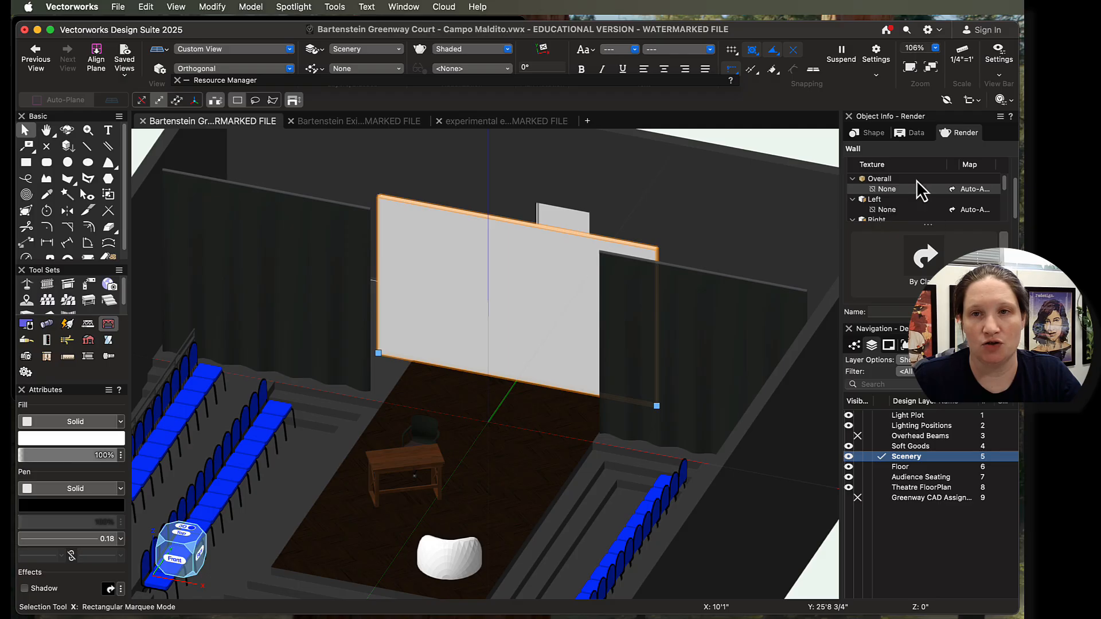
Examine the wall's list of texture parts, from Overall through the sides and caps to Holes
scroll(910, 190, down, 5)
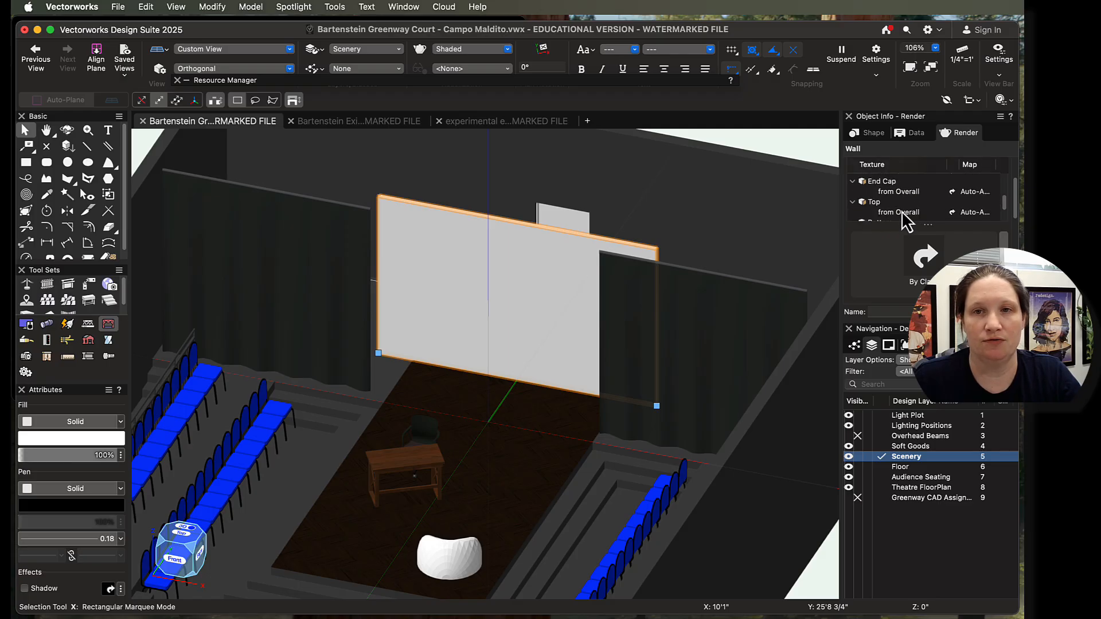
scroll(905, 219, down, 3)
scroll(425, 302, down, 4)
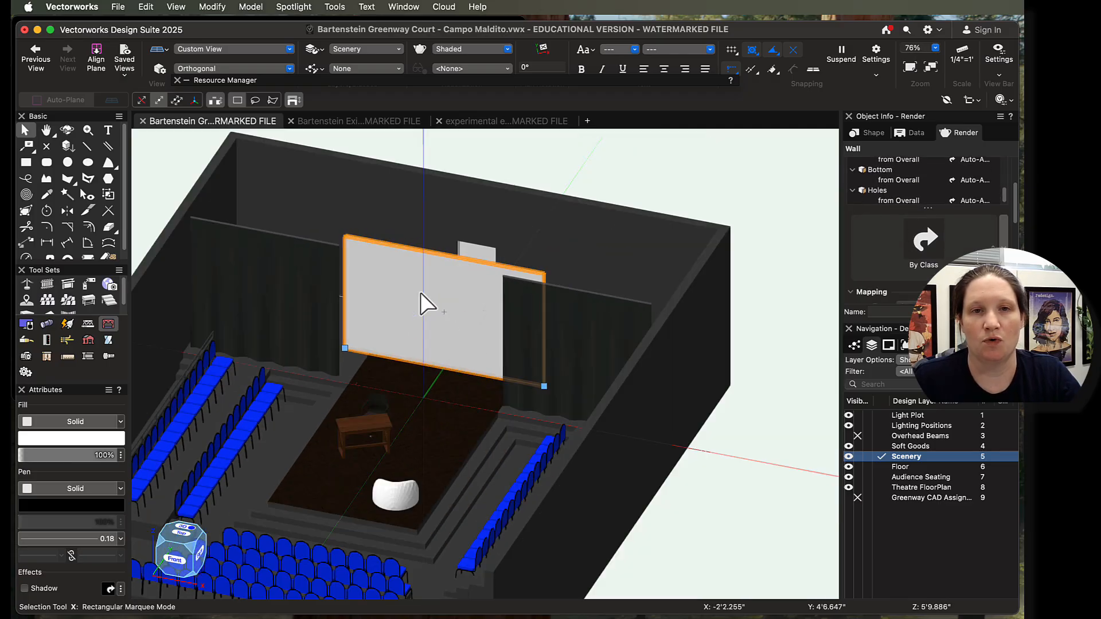
scroll(427, 307, down, 3)
scroll(901, 195, up, 3)
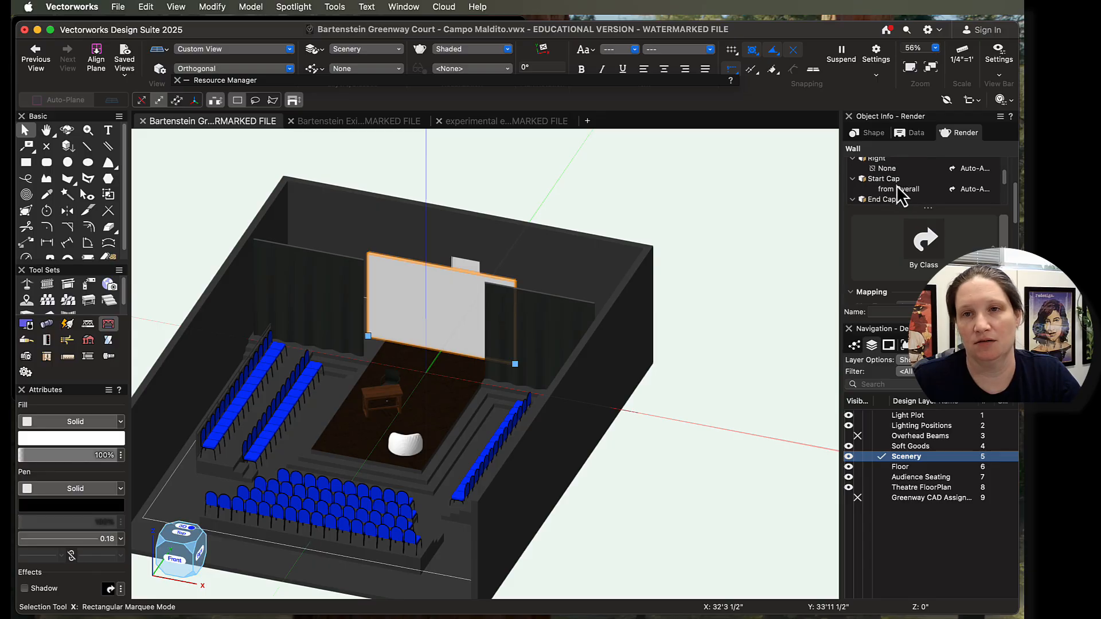
scroll(902, 195, up, 3)
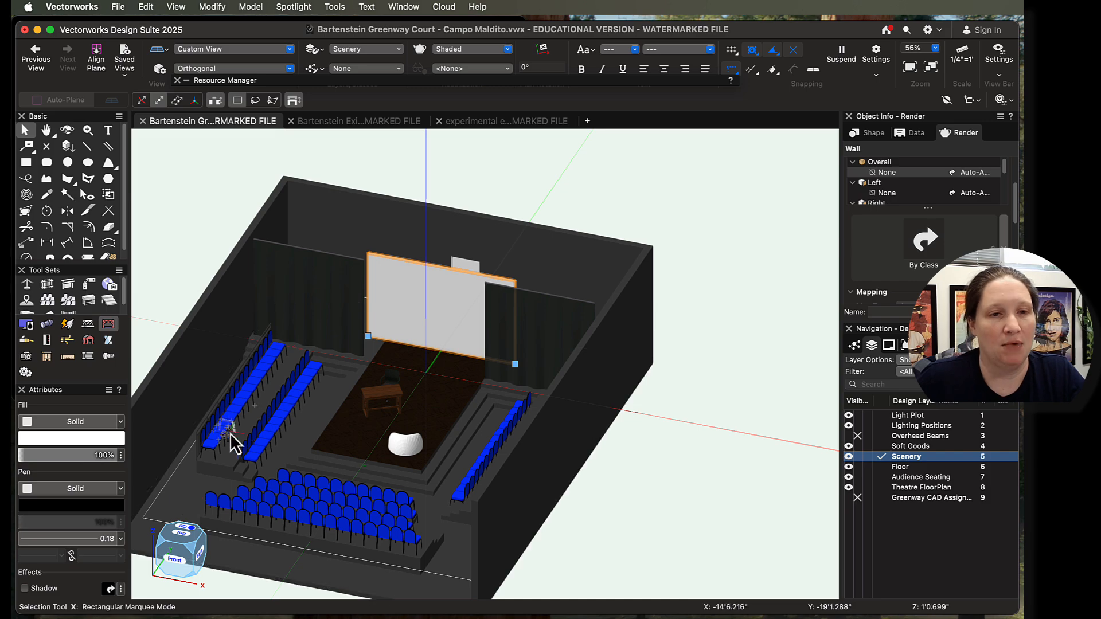
Clear the wall selection and make Audience Seating the active layer
scroll(232, 444, up, 3)
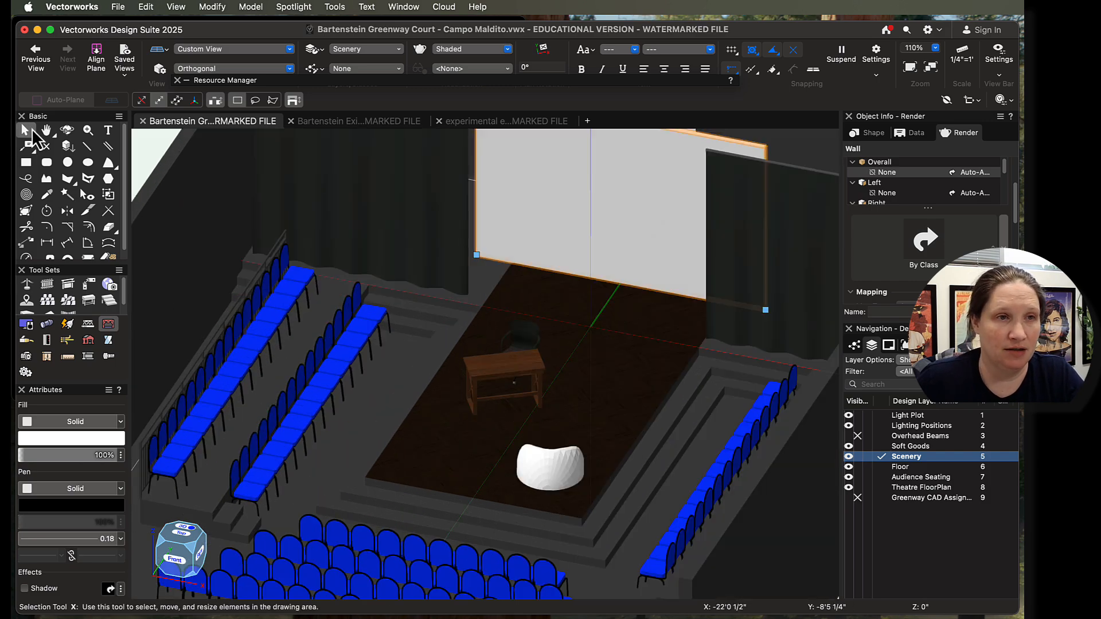
click(313, 401)
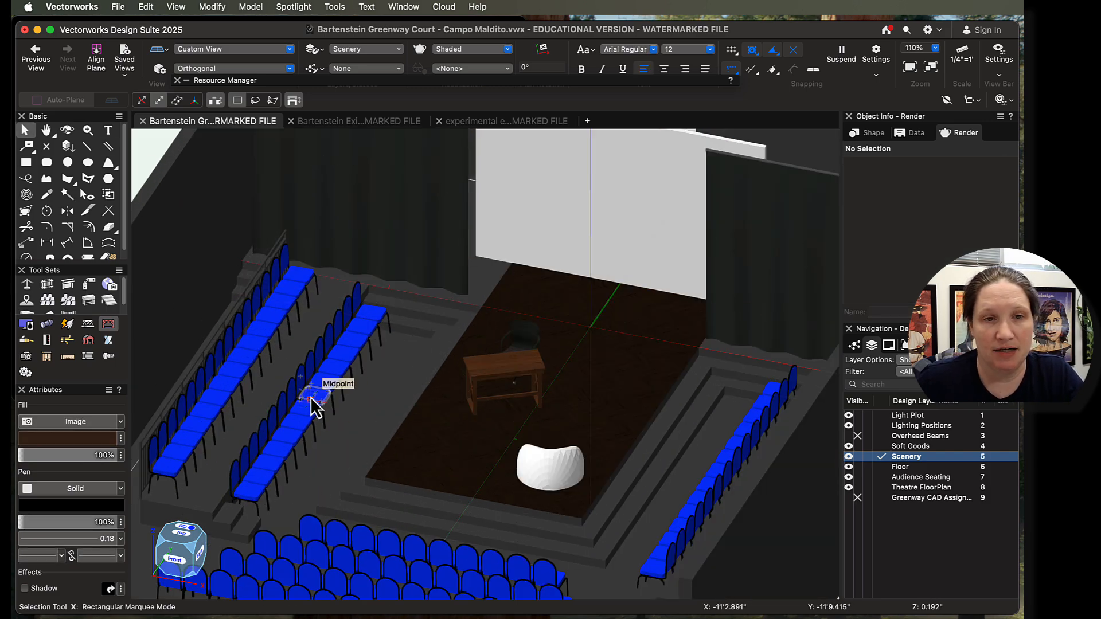
click(886, 478)
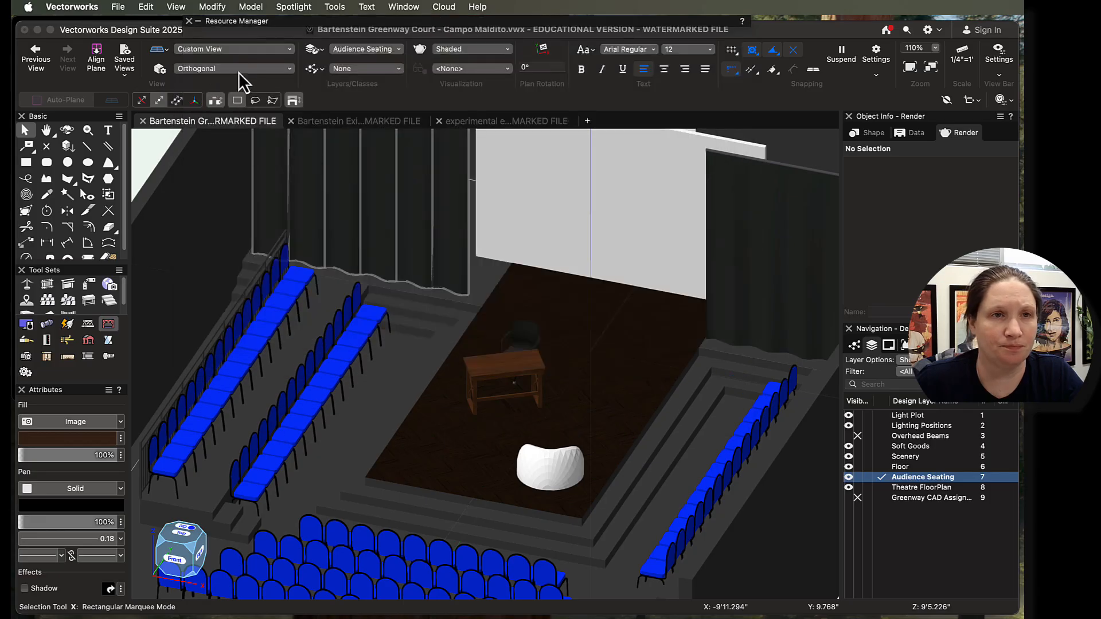
Set the Resource Manager to show All Resources of the current theatre file and look through them for the seats
mouse_move(265, 33)
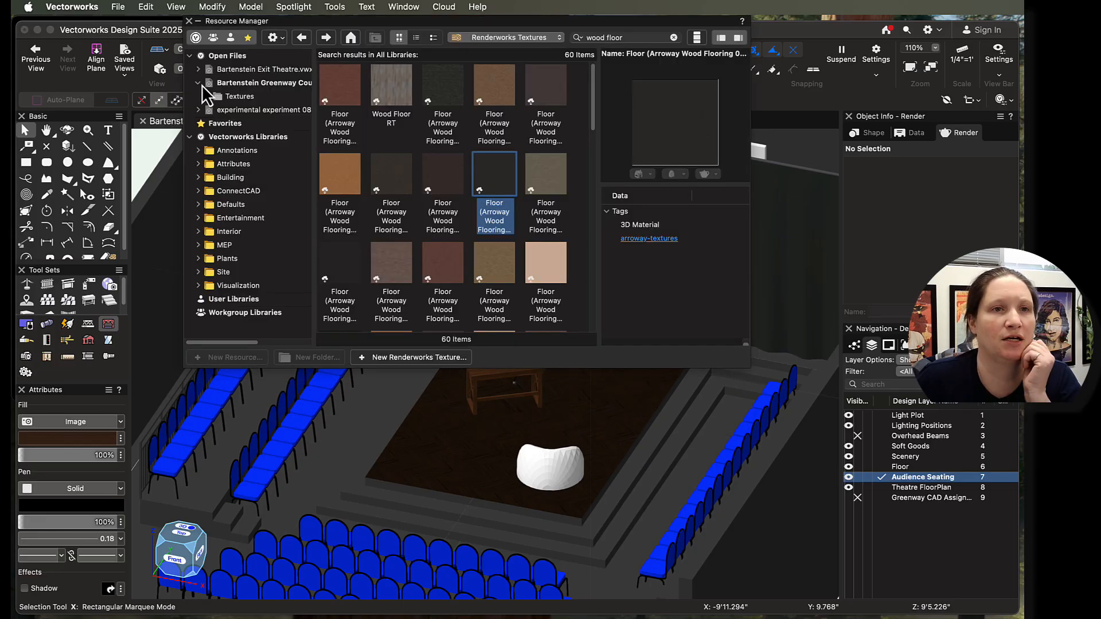
click(235, 86)
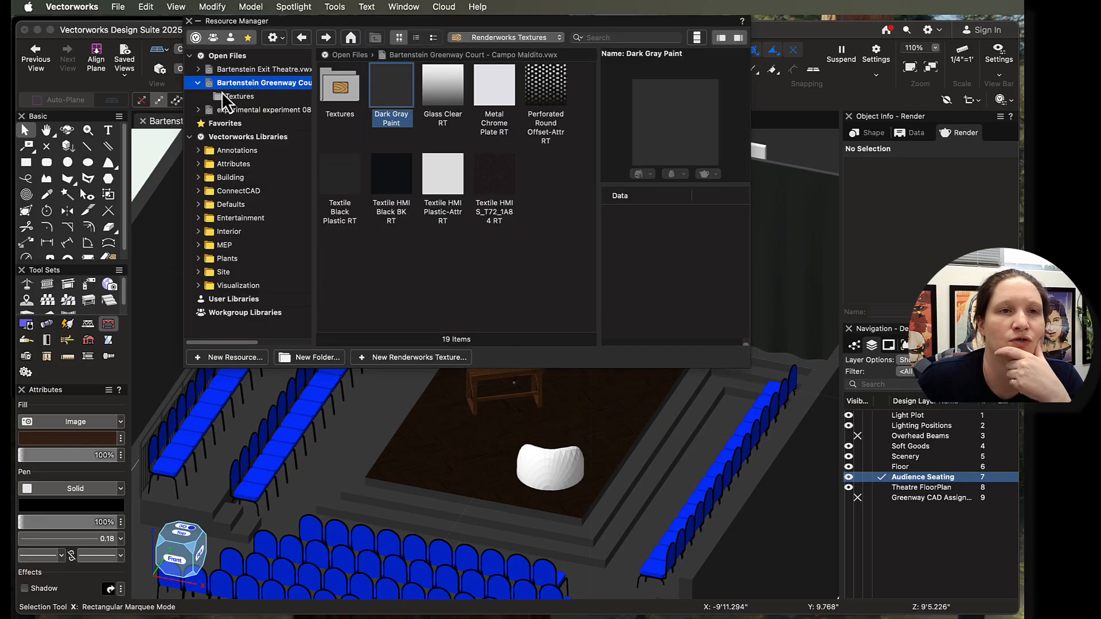
click(557, 38)
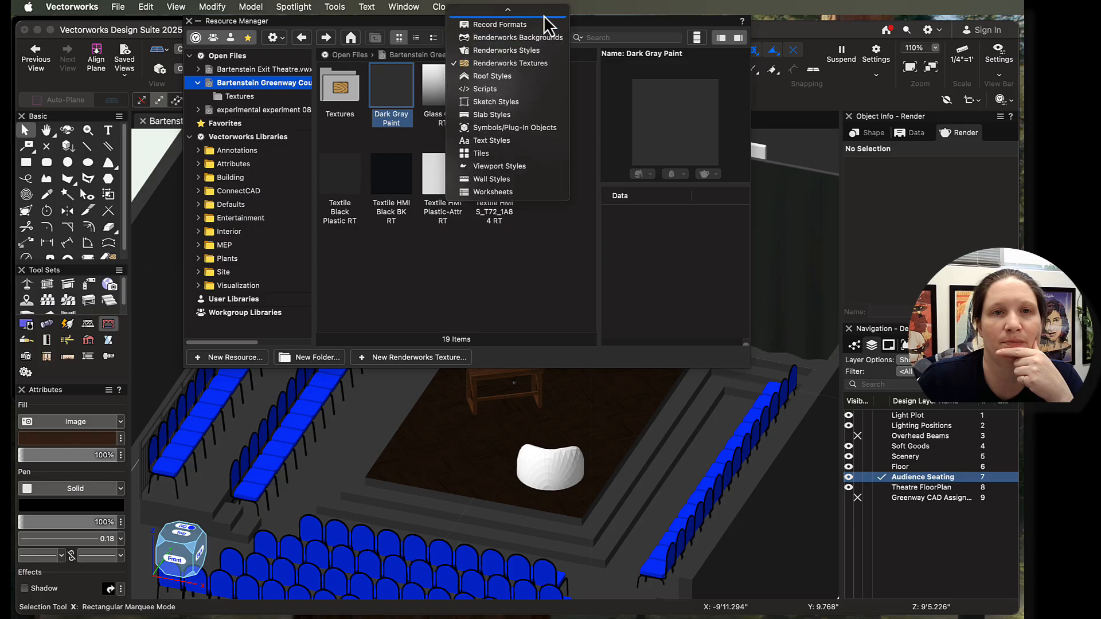
click(523, 18)
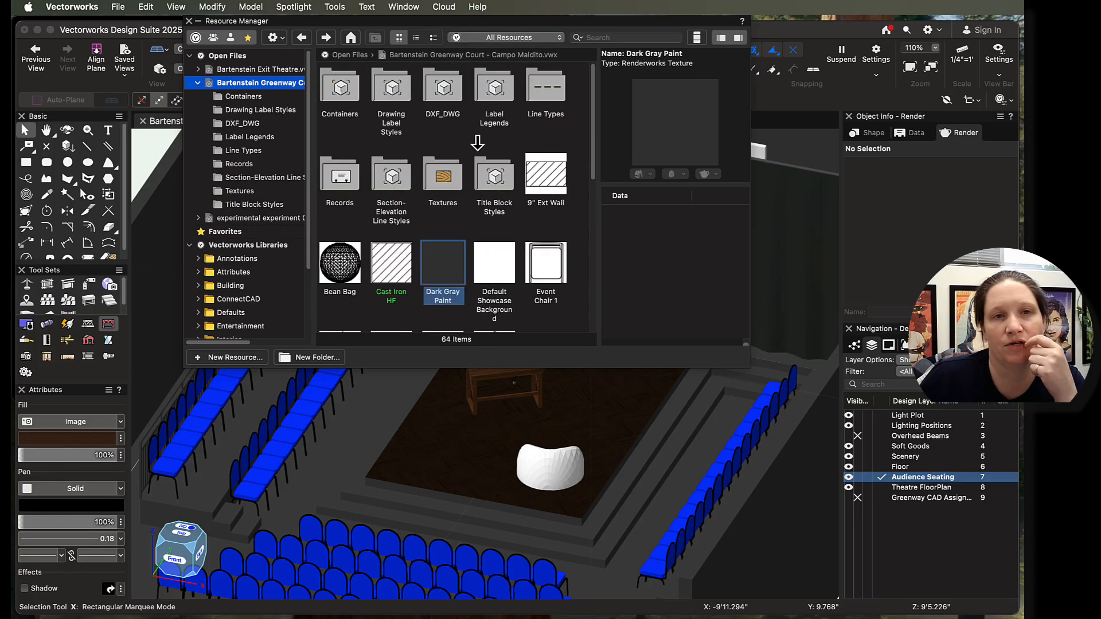
scroll(475, 192, down, 5)
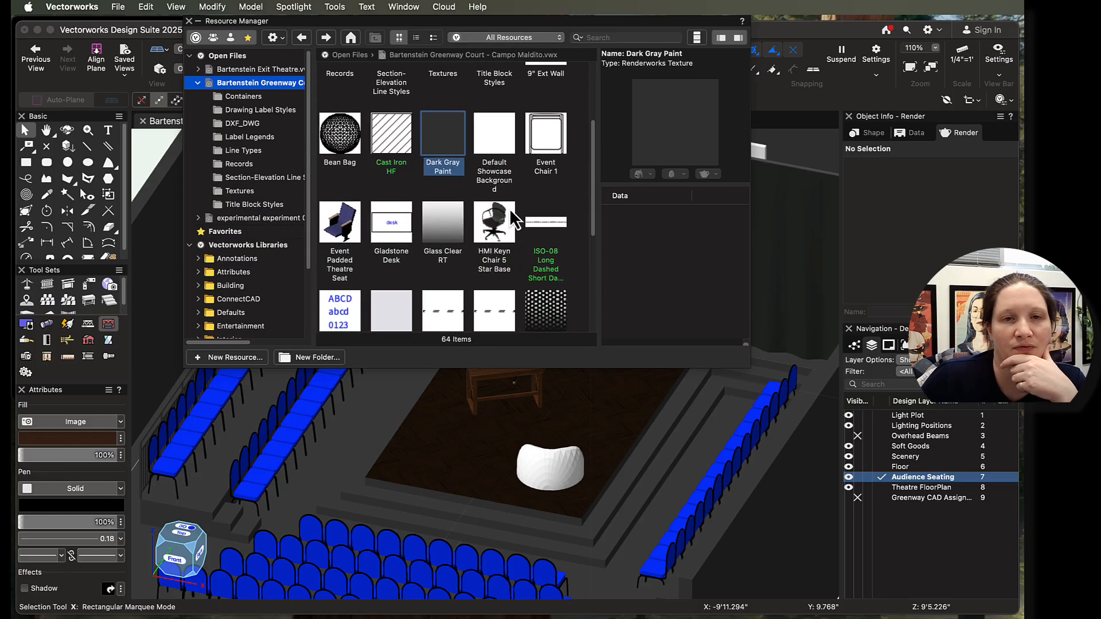
scroll(516, 218, down, 3)
scroll(521, 217, up, 8)
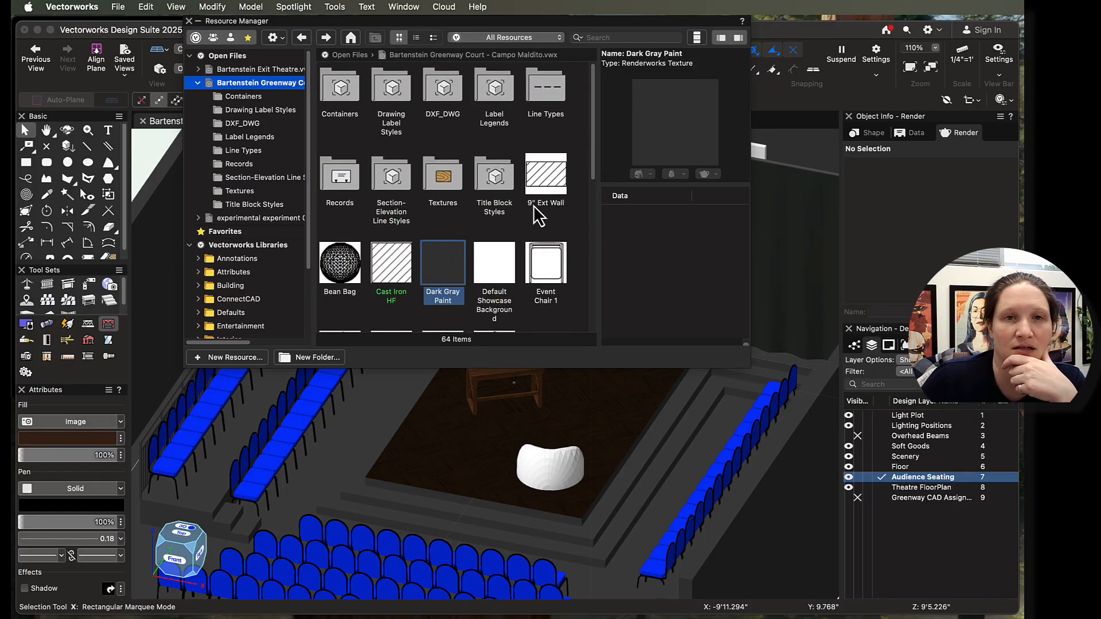
Check the current file's resource folders, from Containers through Title Block Styles, for the audience seating symbol
click(332, 99)
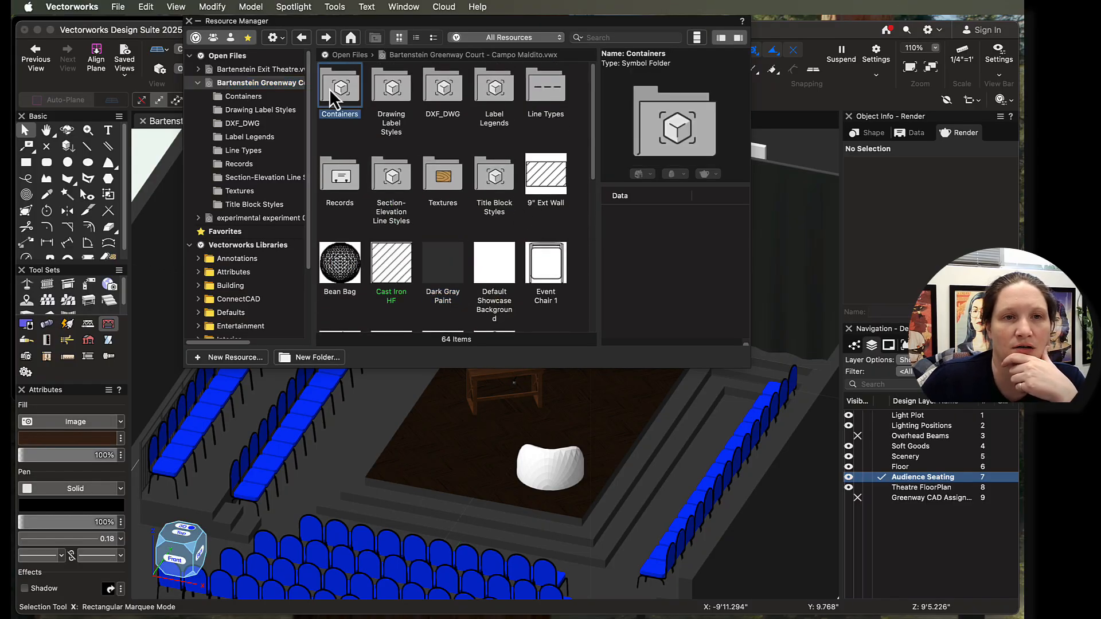
click(238, 97)
click(239, 123)
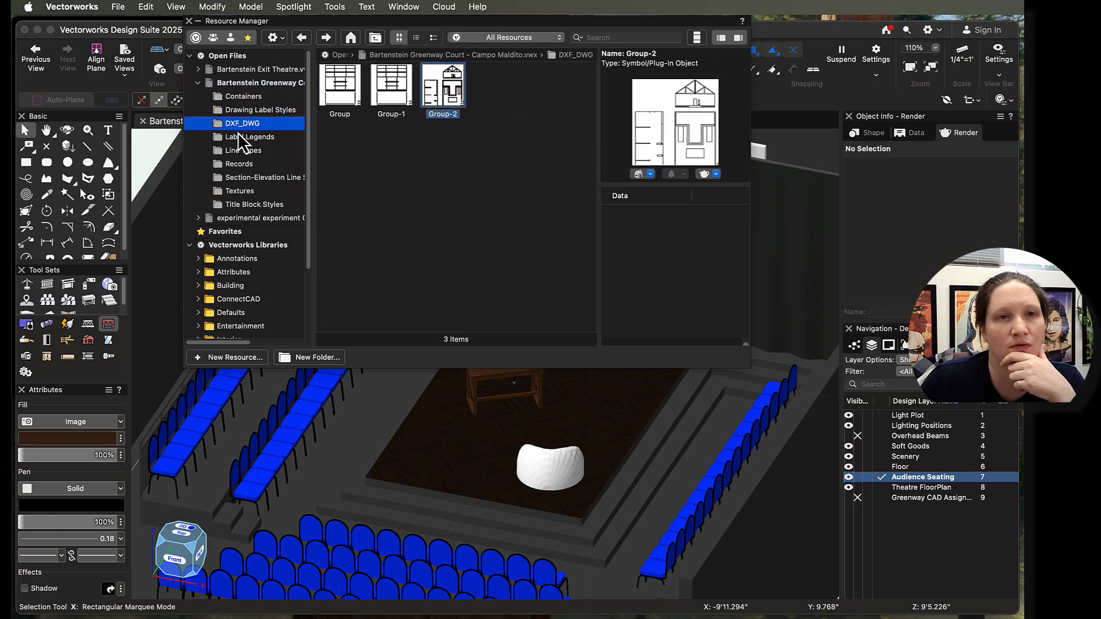
click(240, 137)
click(243, 151)
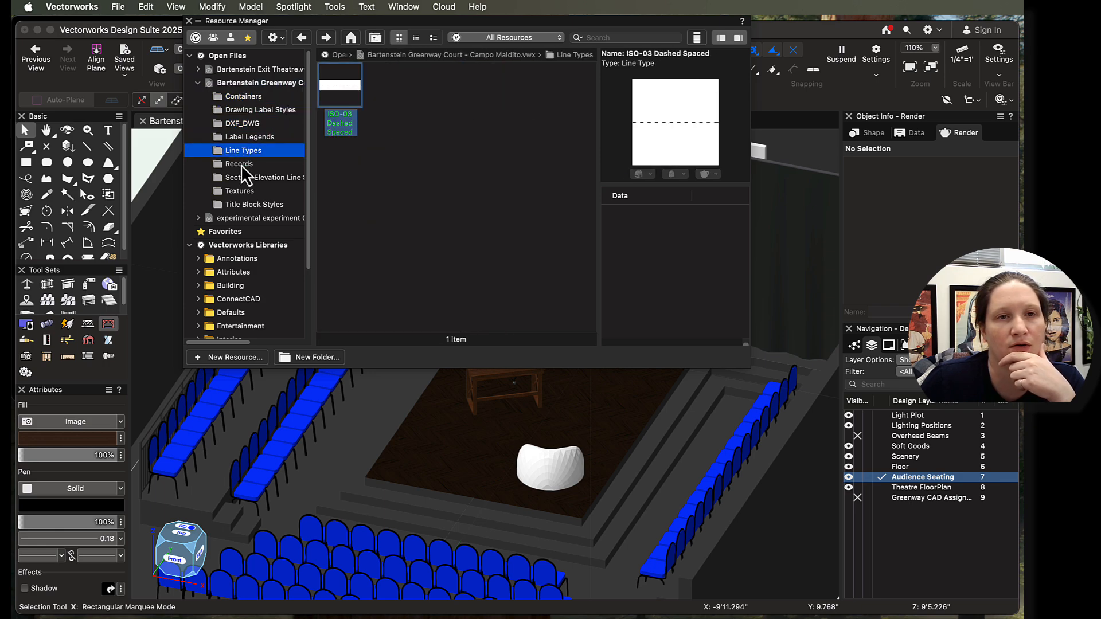
click(241, 176)
click(243, 167)
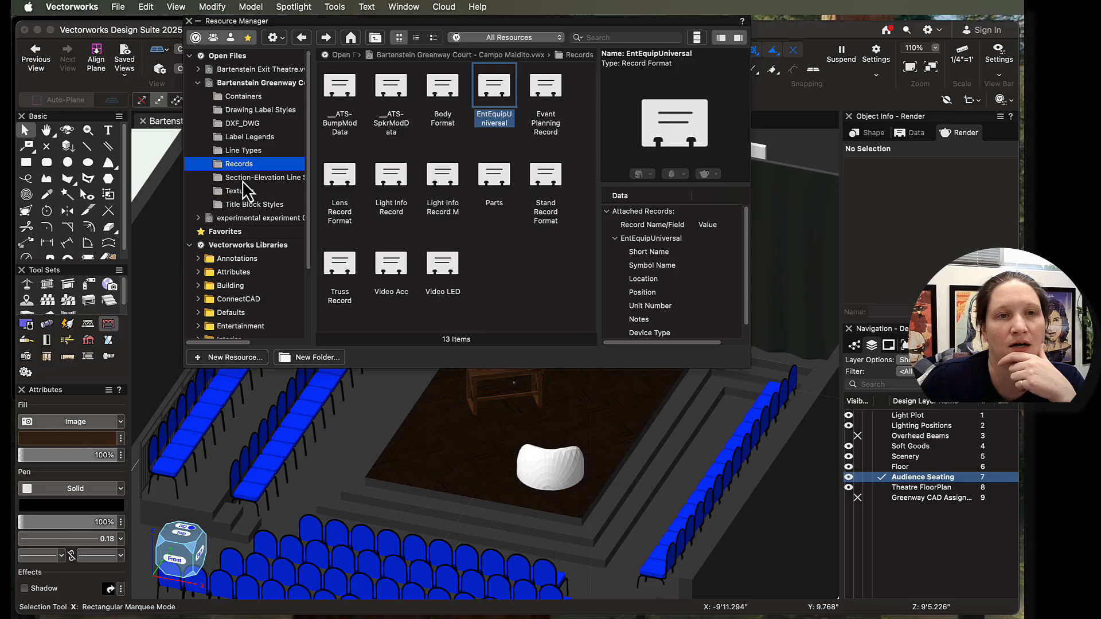
click(242, 181)
click(244, 193)
click(245, 206)
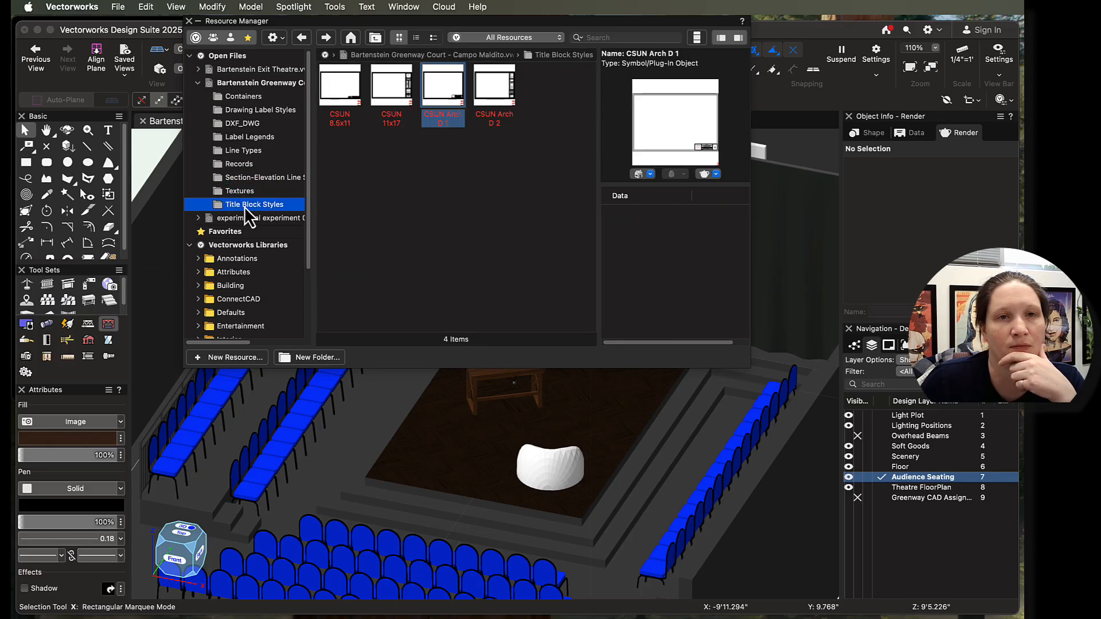
click(226, 87)
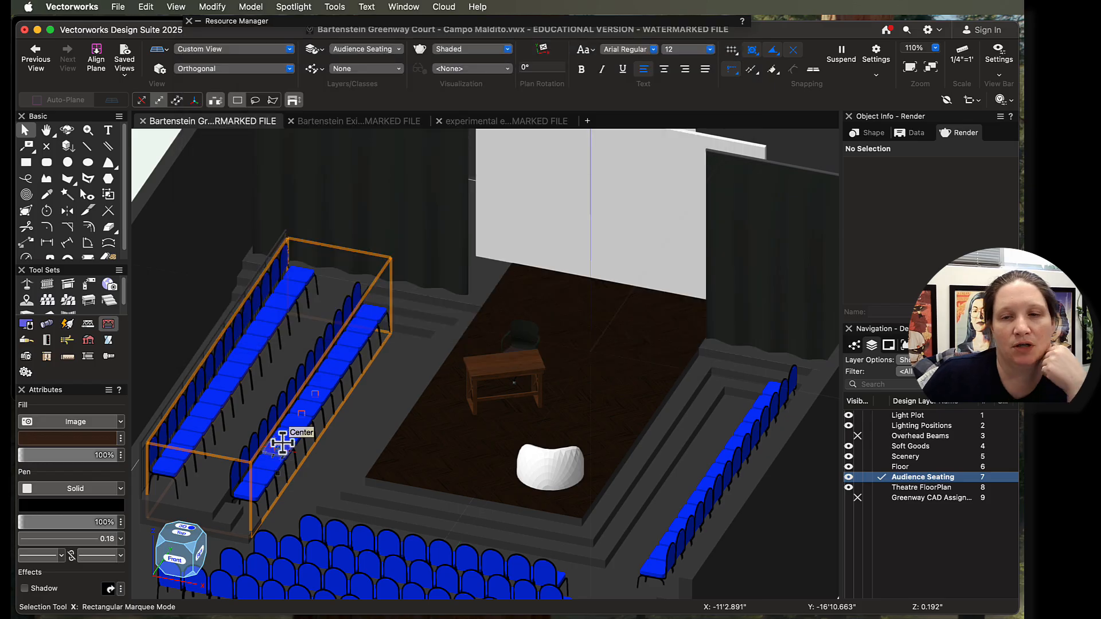
Enter the audience-left seating section and open the 3D component of its Event Chair 1 symbol for editing
double_click(286, 440)
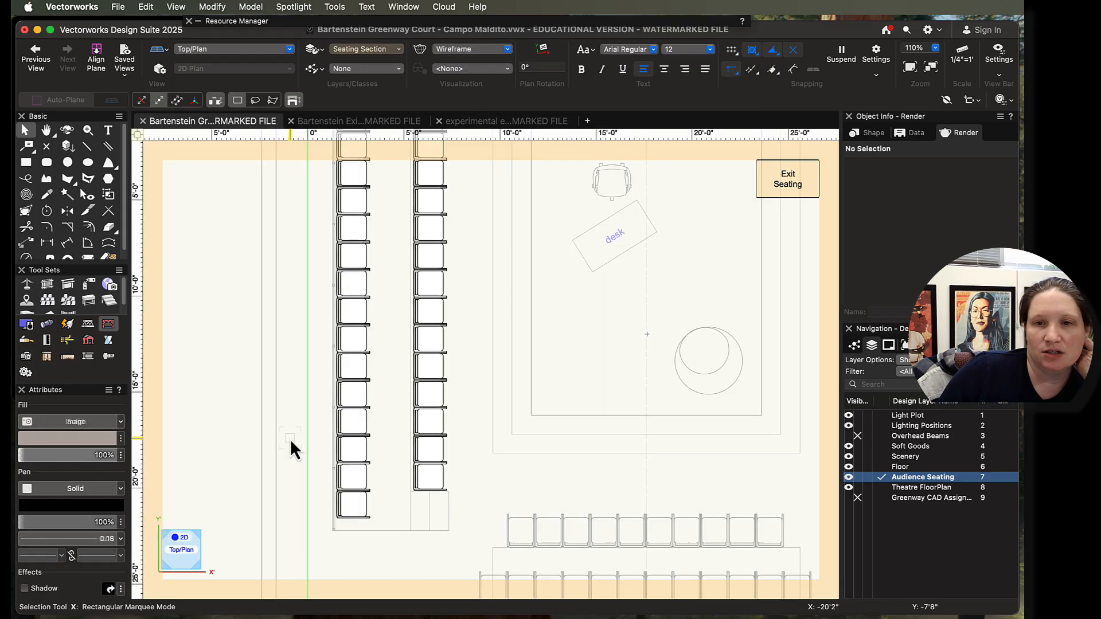
click(429, 362)
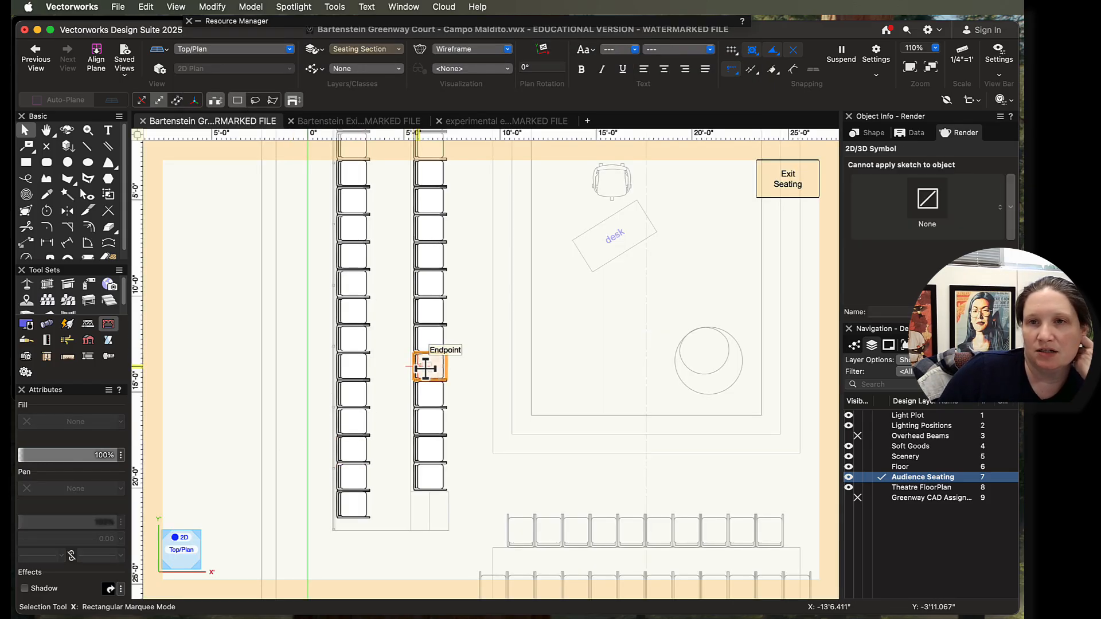
click(871, 132)
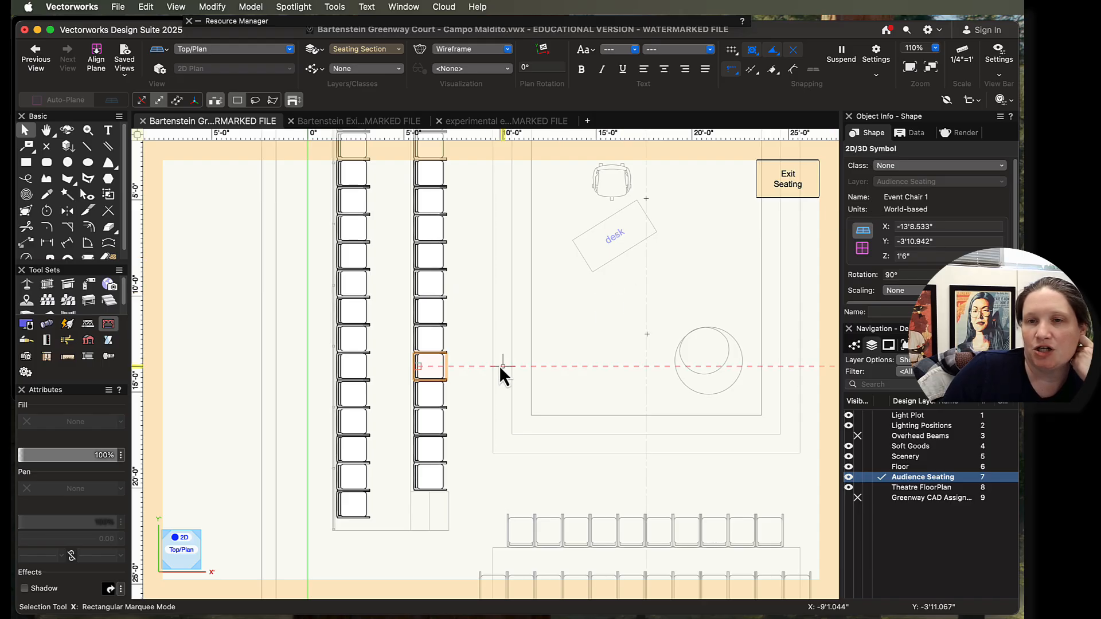
double_click(428, 368)
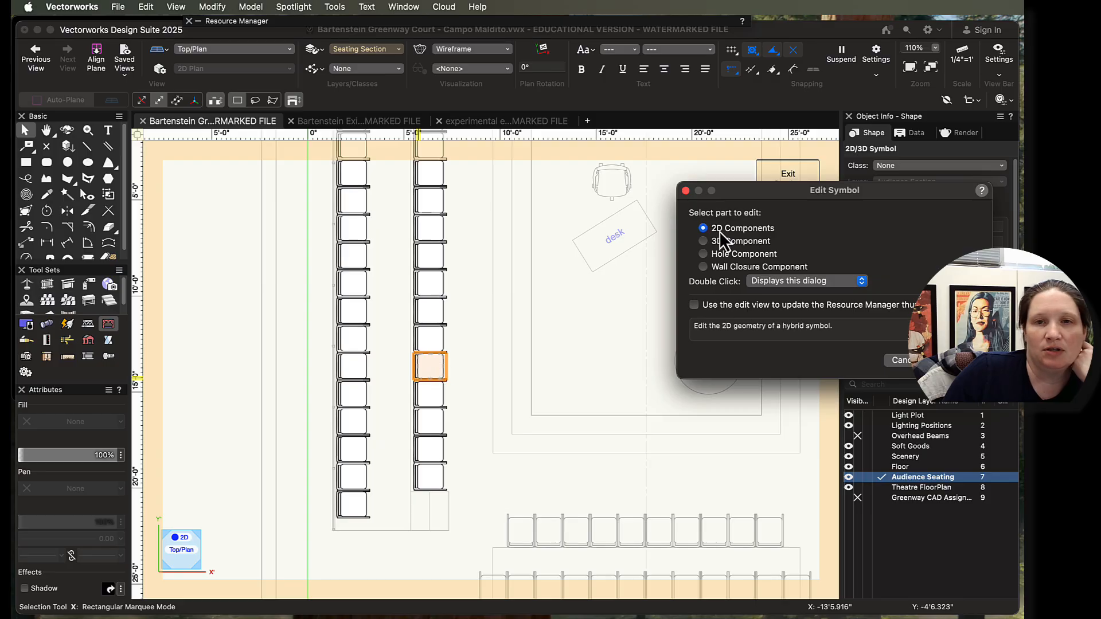
click(738, 241)
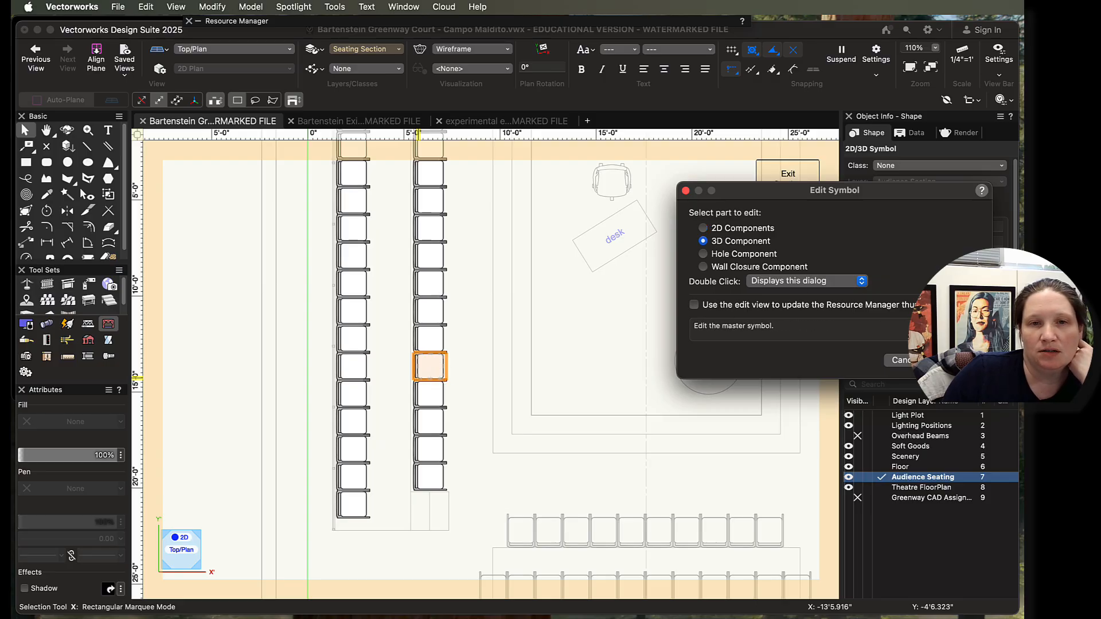
key(Return)
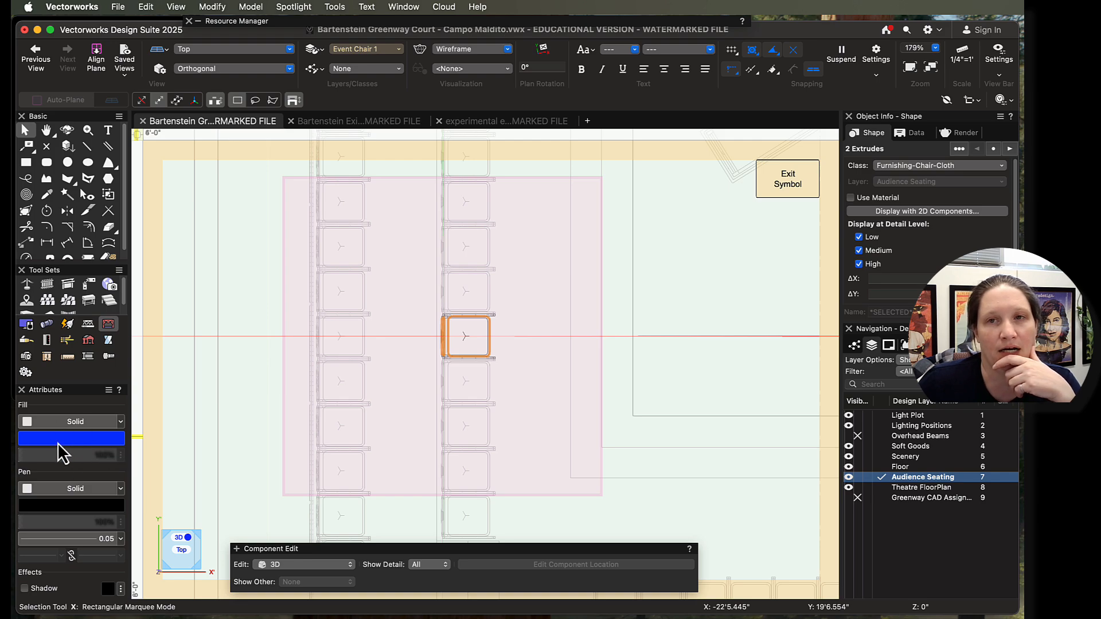
Set the solid fill of the chair symbol's two cloth extrudes to a medium grey, and exit both the symbol and the seating section
click(964, 134)
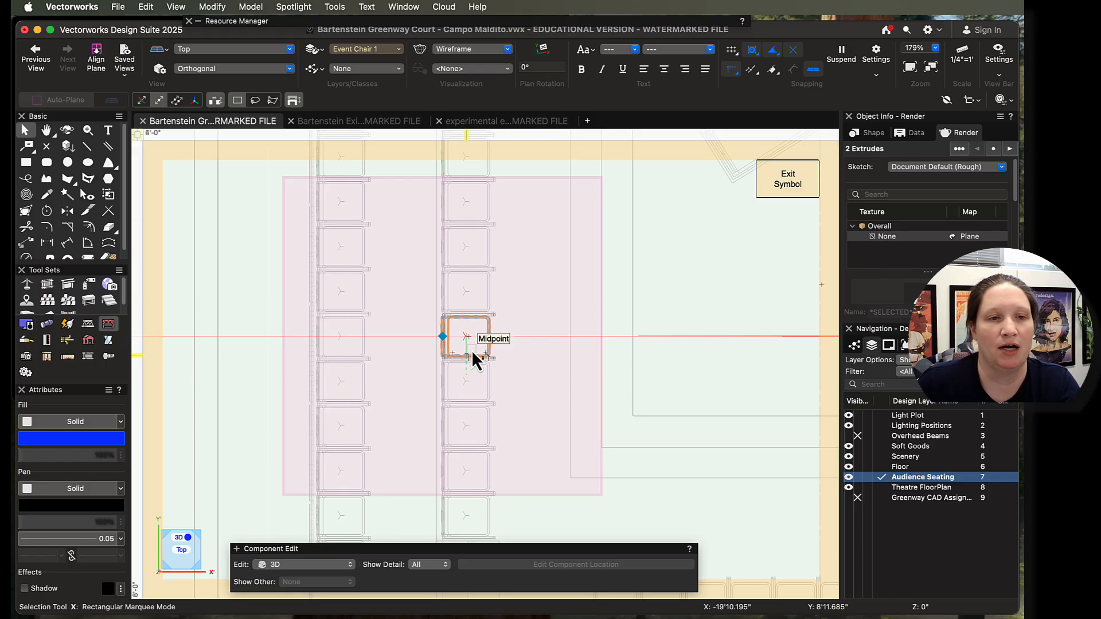
click(86, 440)
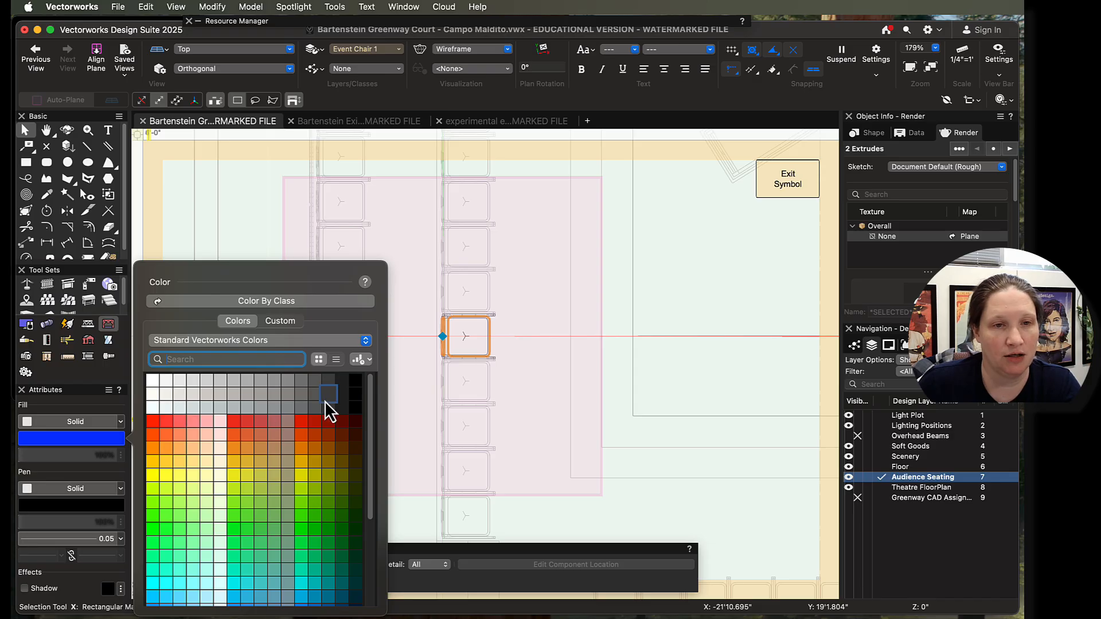
click(304, 404)
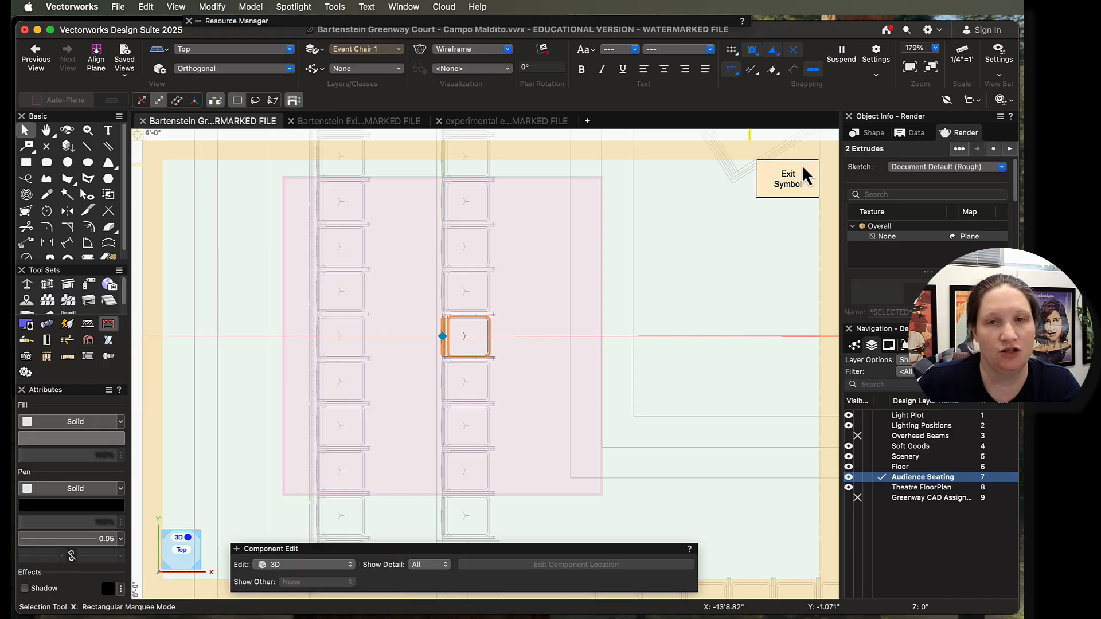
click(798, 184)
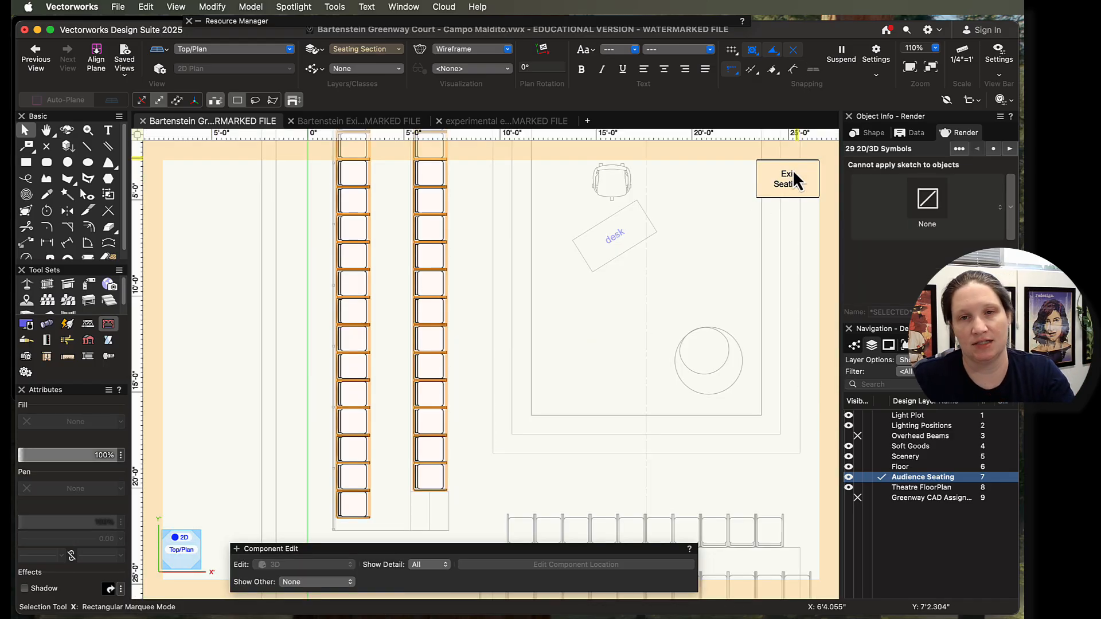
click(792, 178)
click(504, 336)
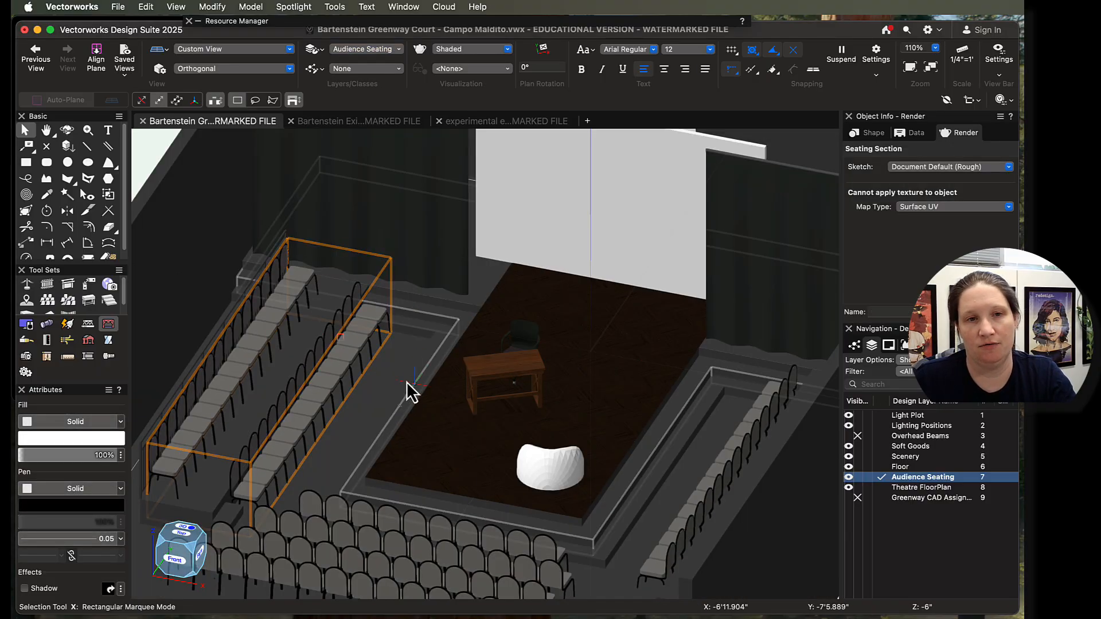
Inspect the recoloured audience chairs around the stage with the Flyover tool
scroll(367, 412, down, 1)
key(shift+c)
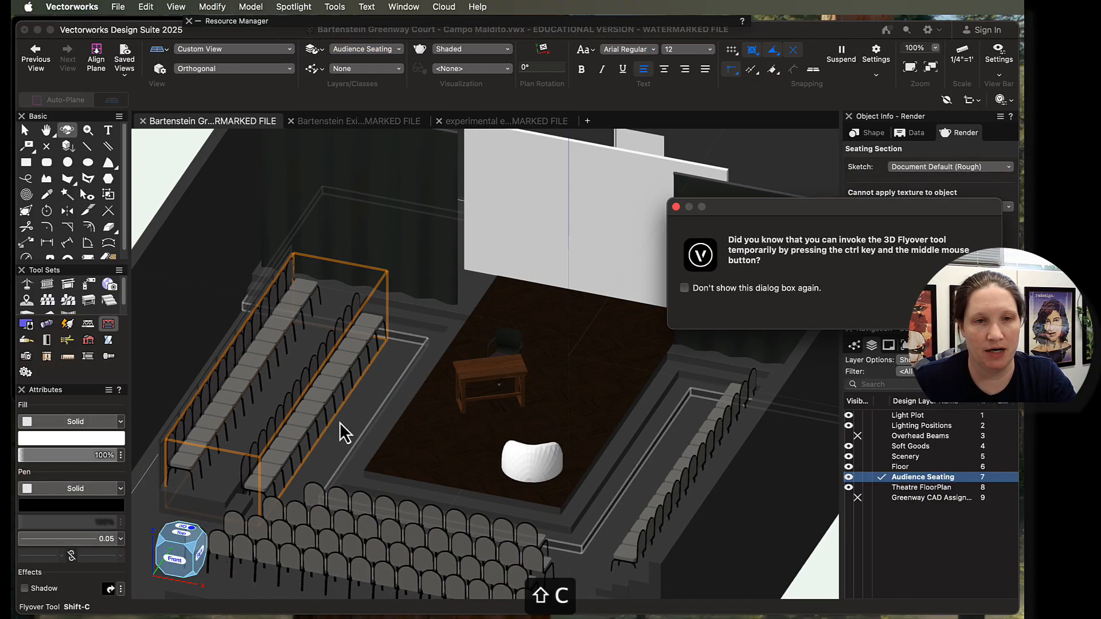
click(964, 311)
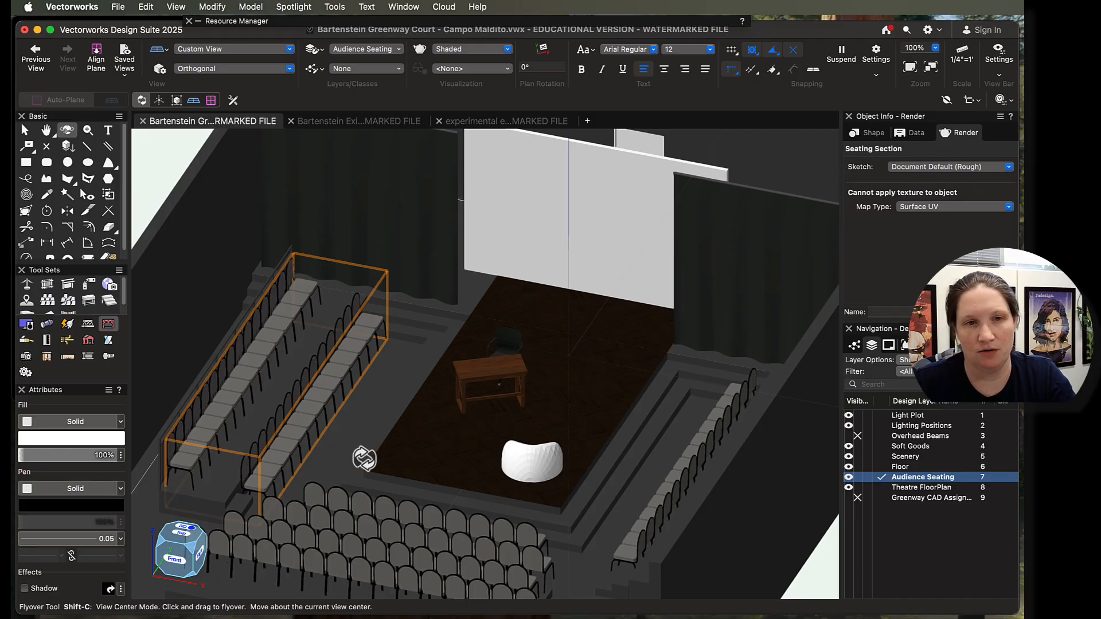
drag(336, 459, 380, 468)
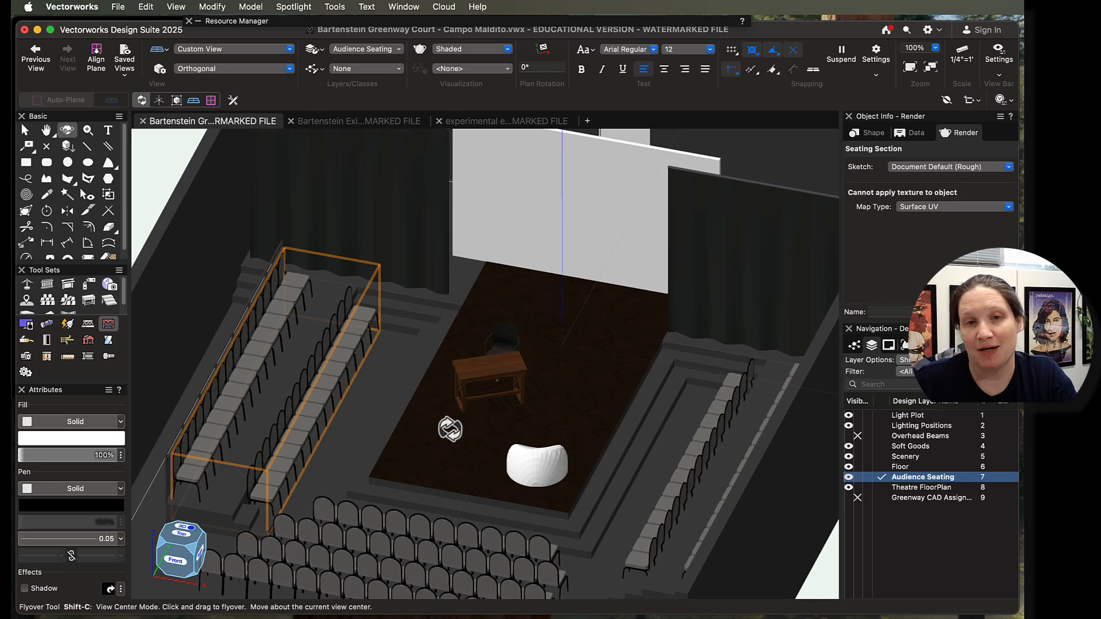